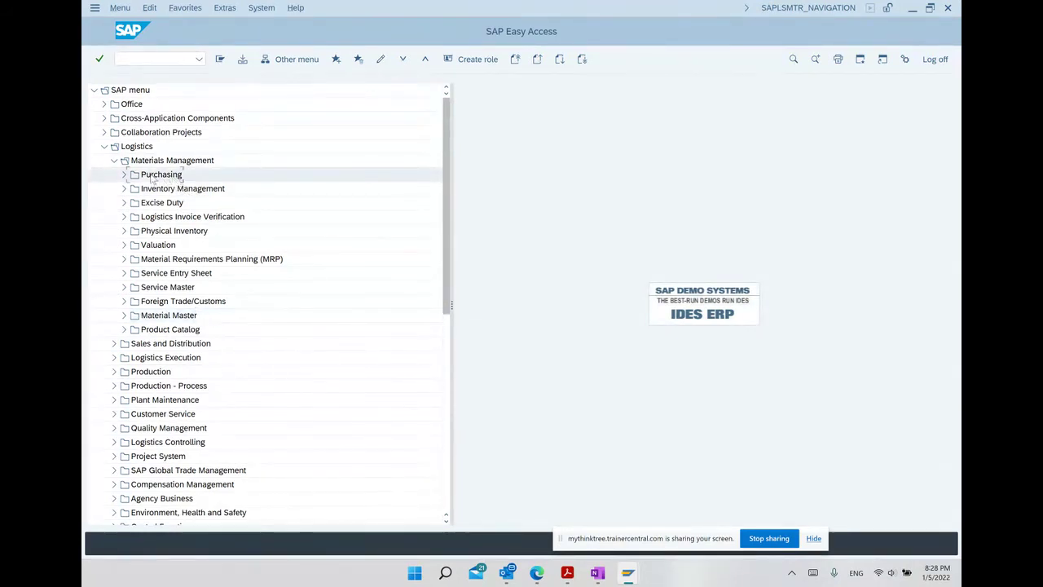
Drill through Purchasing > Master Data > Vendor > Central in the menu and launch XK01 - Create.
{"action": "left_click", "coordinate": [125, 174]}
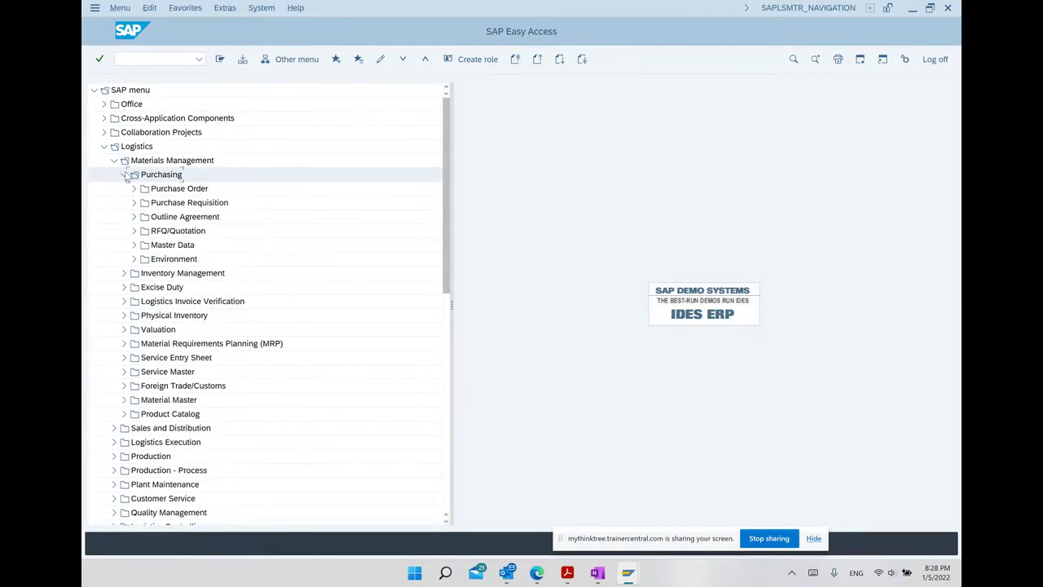
{"action": "left_click", "coordinate": [168, 245]}
{"action": "left_click", "coordinate": [135, 246]}
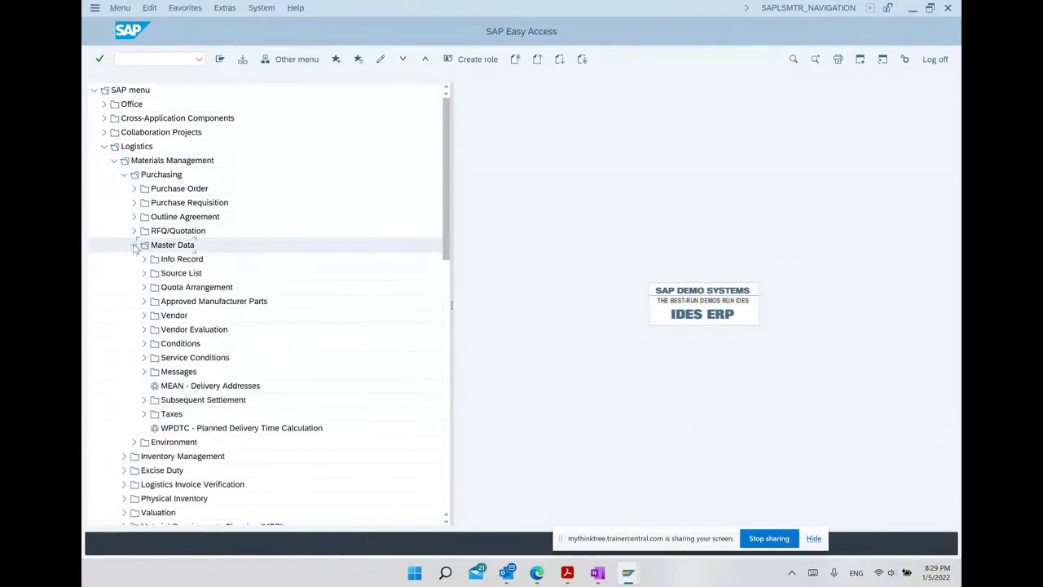
{"action": "left_click", "coordinate": [173, 318]}
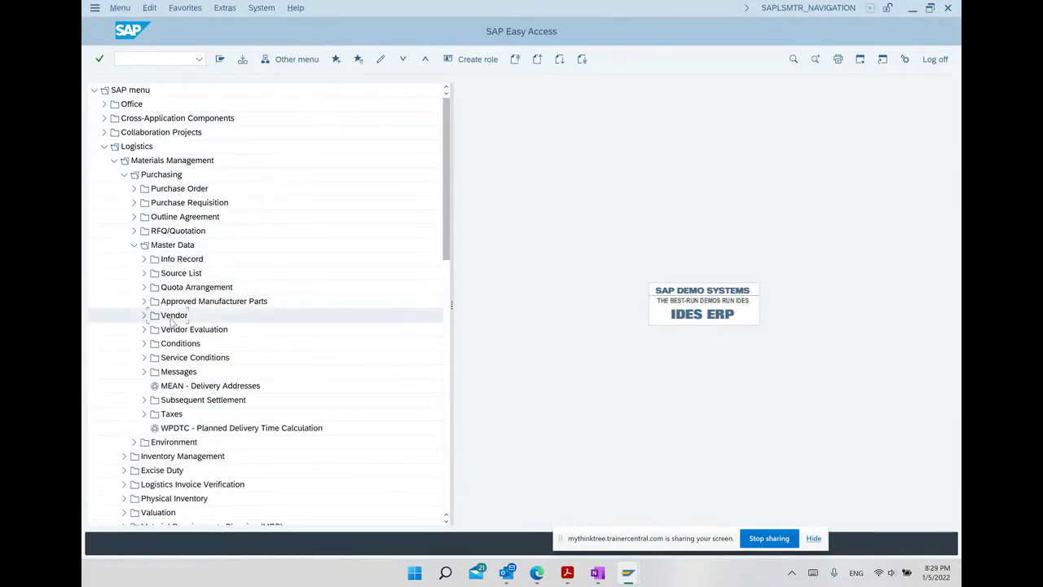
{"action": "left_click", "coordinate": [144, 316]}
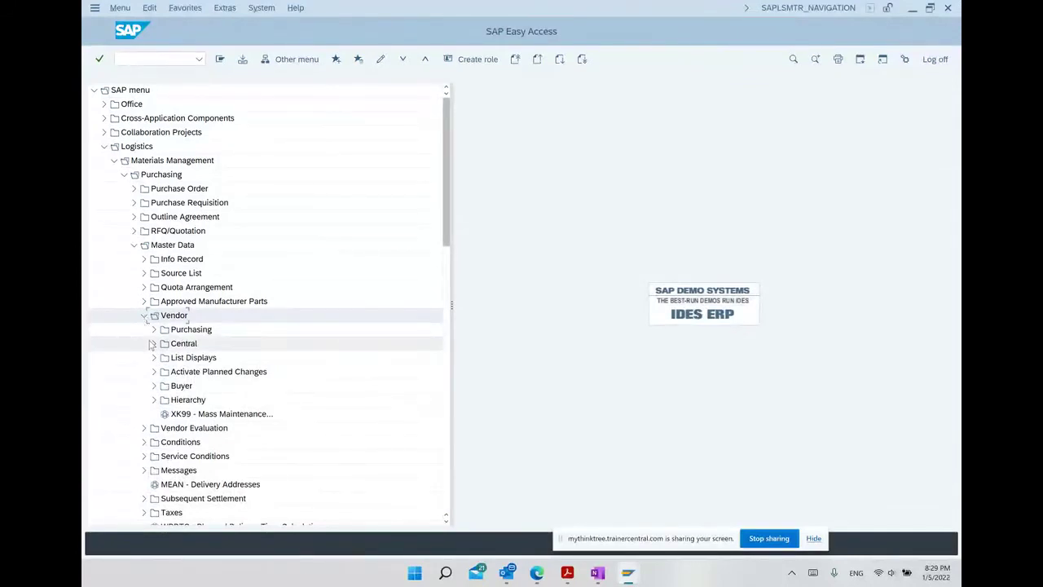
{"action": "left_click", "coordinate": [152, 344]}
{"action": "left_click", "coordinate": [197, 359]}
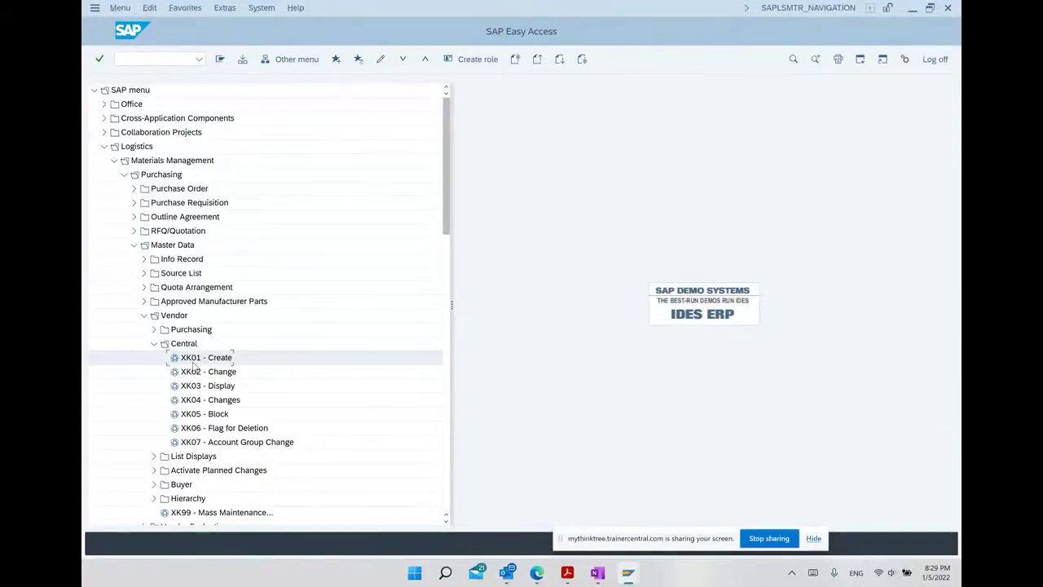
{"action": "double_click", "coordinate": [194, 360]}
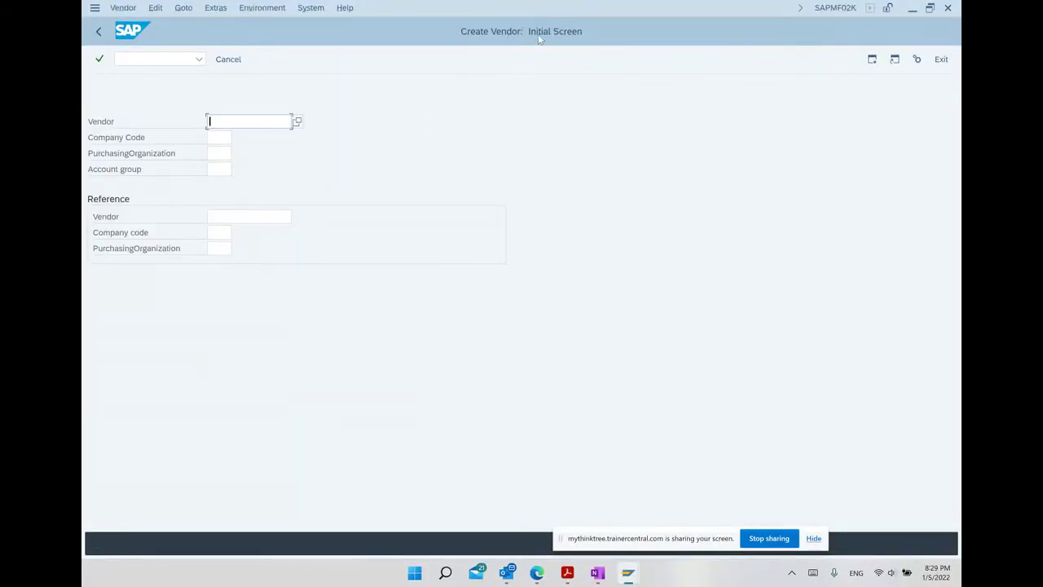
Return to SAP Easy Access and start transaction XK01 from the command field.
{"action": "left_click", "coordinate": [98, 31]}
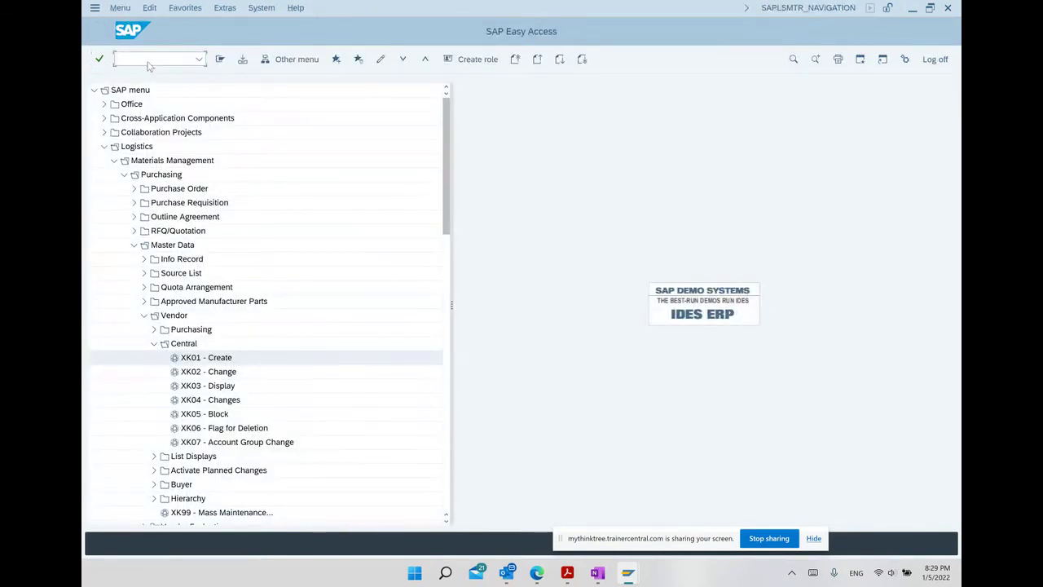
{"action": "type", "text": "xk01"}
{"action": "key", "text": "Return"}
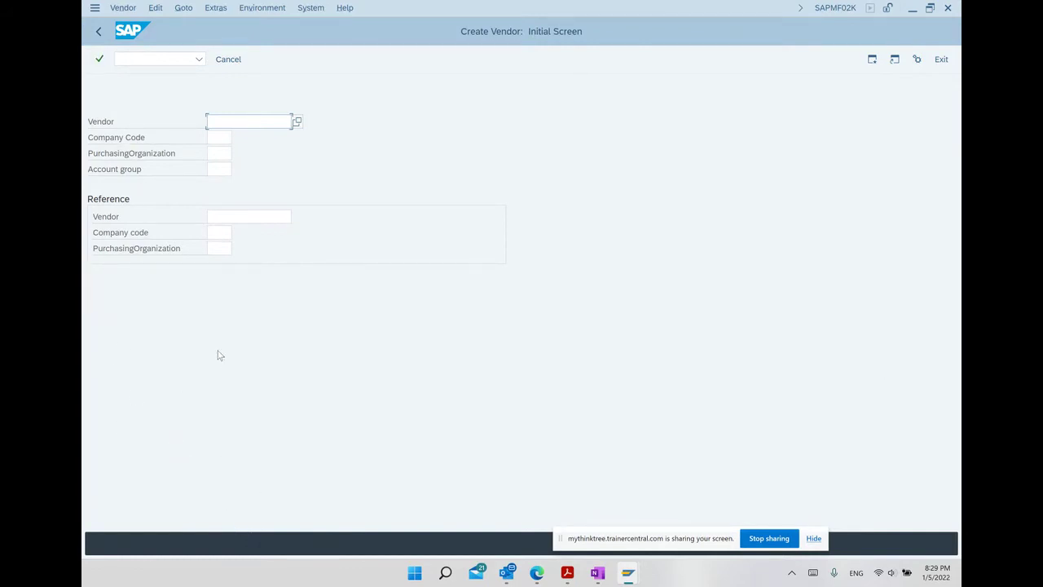
Enter company code 1000, purchasing organization 1000 and account group LIEF, then continue.
{"action": "left_click", "coordinate": [220, 137]}
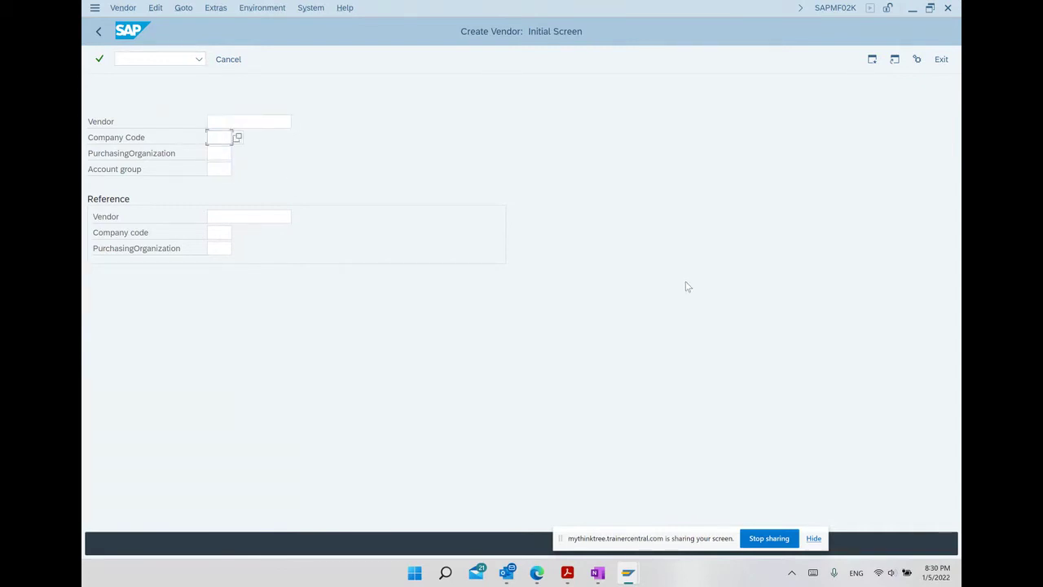
{"action": "type", "text": "1000"}
{"action": "key", "text": "Tab"}
{"action": "type", "text": "10"}
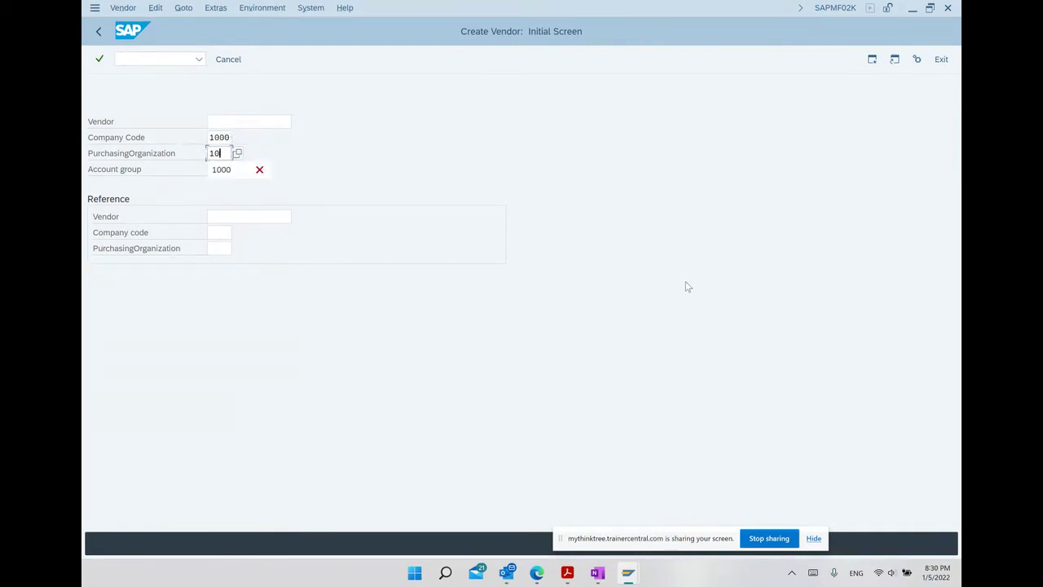
{"action": "type", "text": "00"}
{"action": "key", "text": "Tab"}
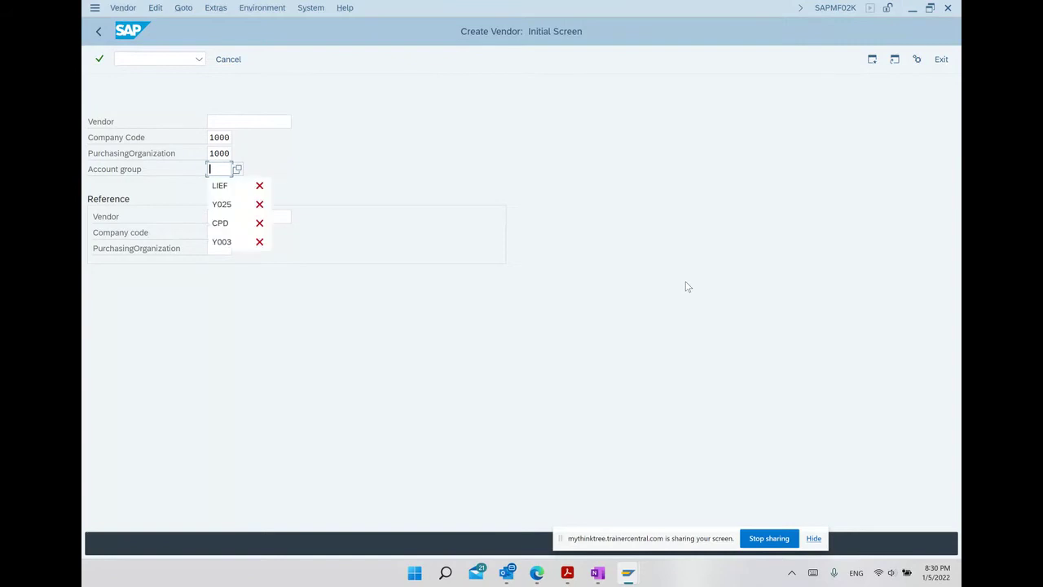
{"action": "type", "text": "LIEF"}
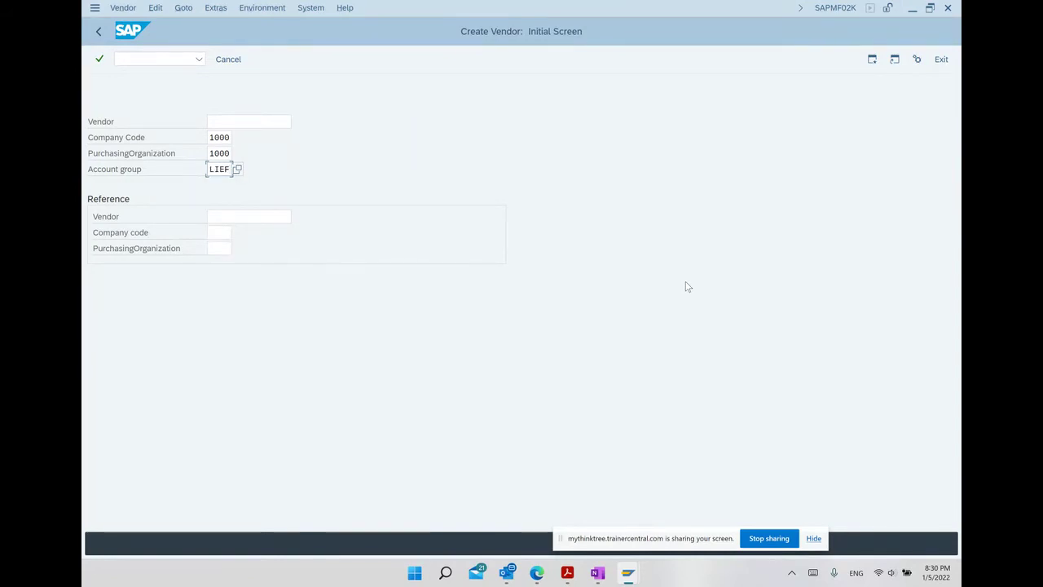
{"action": "key", "text": "Return"}
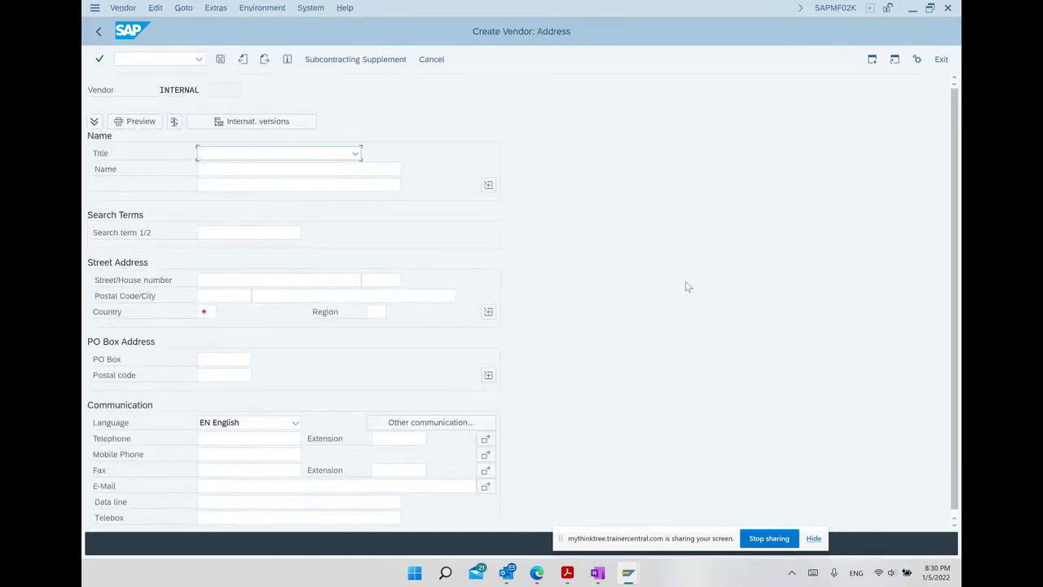
Fill the vendor name from a previous entry, ending it in '/2022', with search term 'sadh'.
{"action": "left_click", "coordinate": [232, 170]}
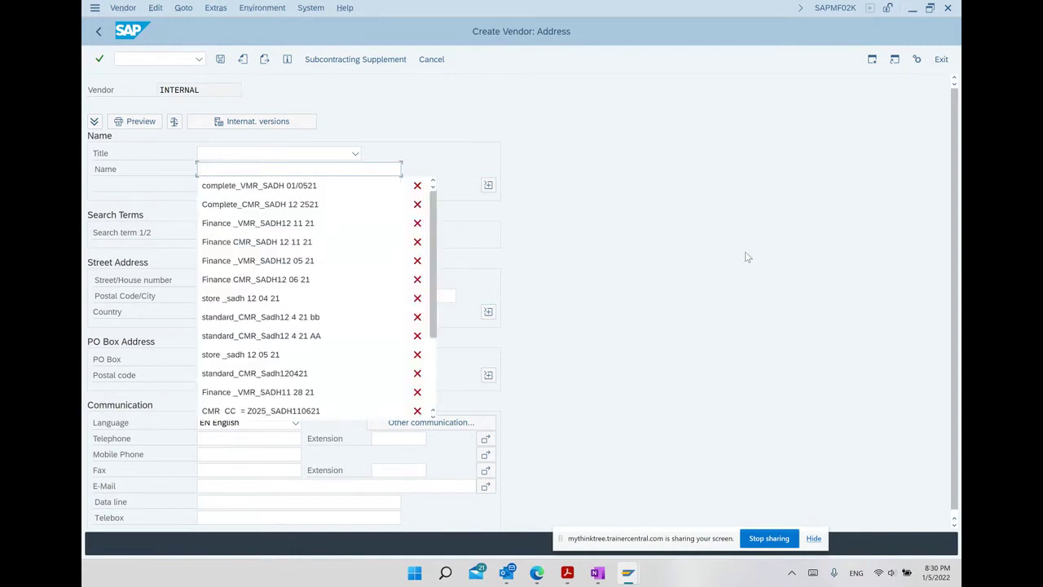
{"action": "key", "text": "Down"}
{"action": "key", "text": "Return"}
{"action": "key", "text": "BackSpace"}
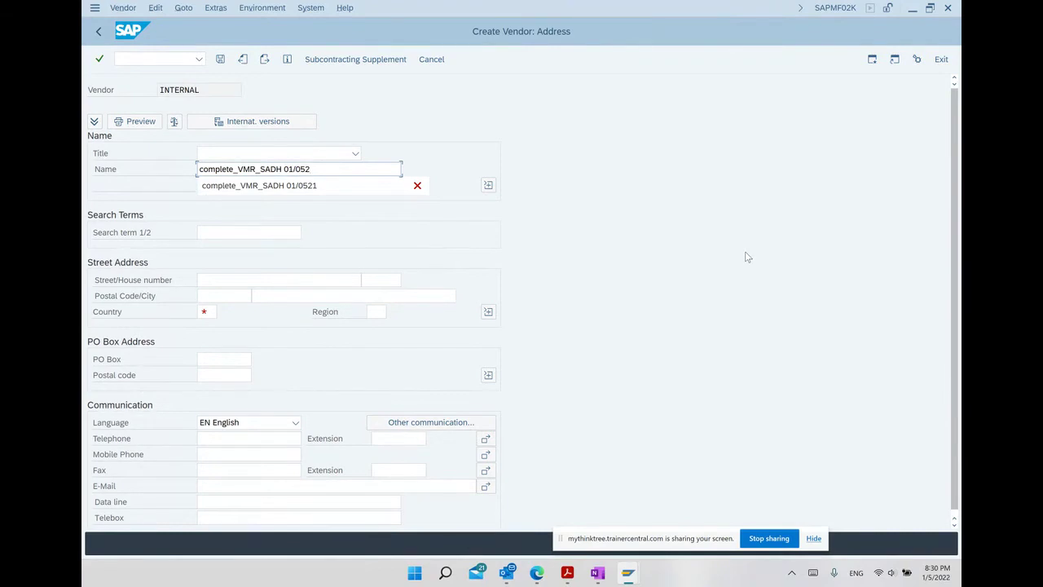
{"action": "key", "text": "BackSpace"}
{"action": "type", "text": "/2022"}
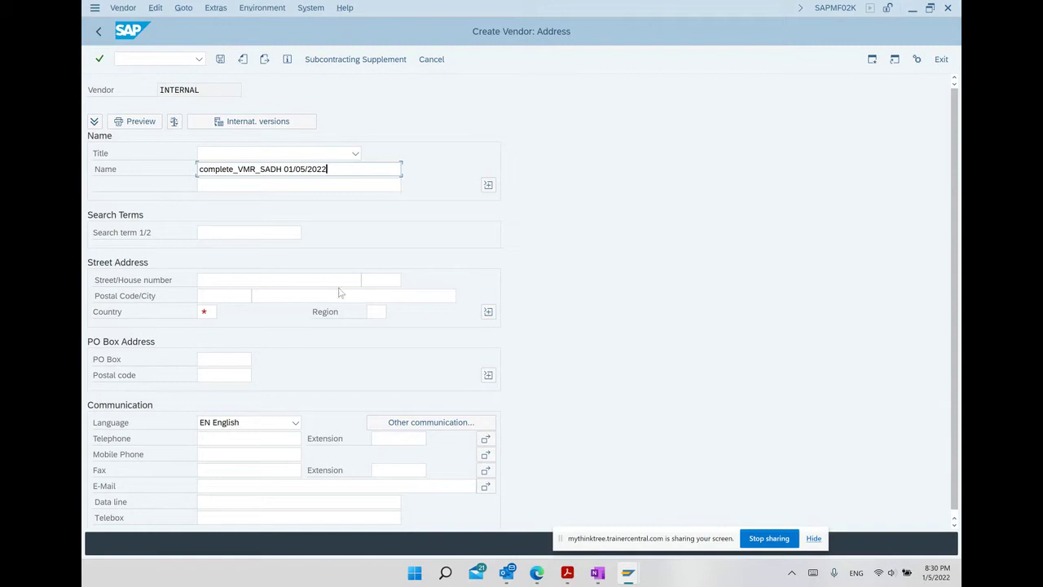
{"action": "left_click", "coordinate": [244, 230]}
{"action": "type", "text": "sadh"}
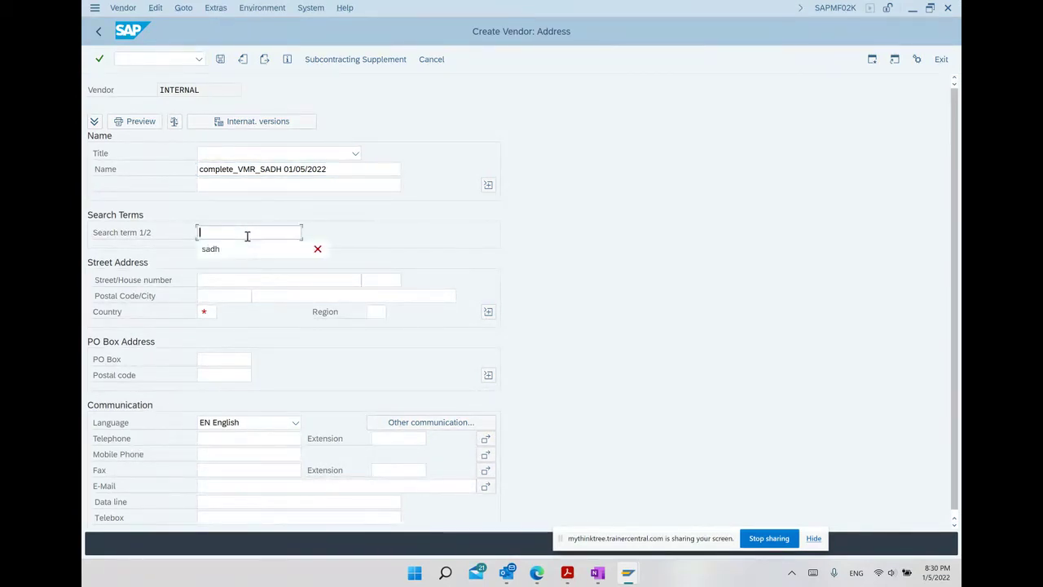
Enter street 'Road 1522' and house number 1522.
{"action": "left_click", "coordinate": [200, 283]}
{"action": "type", "text": "R"}
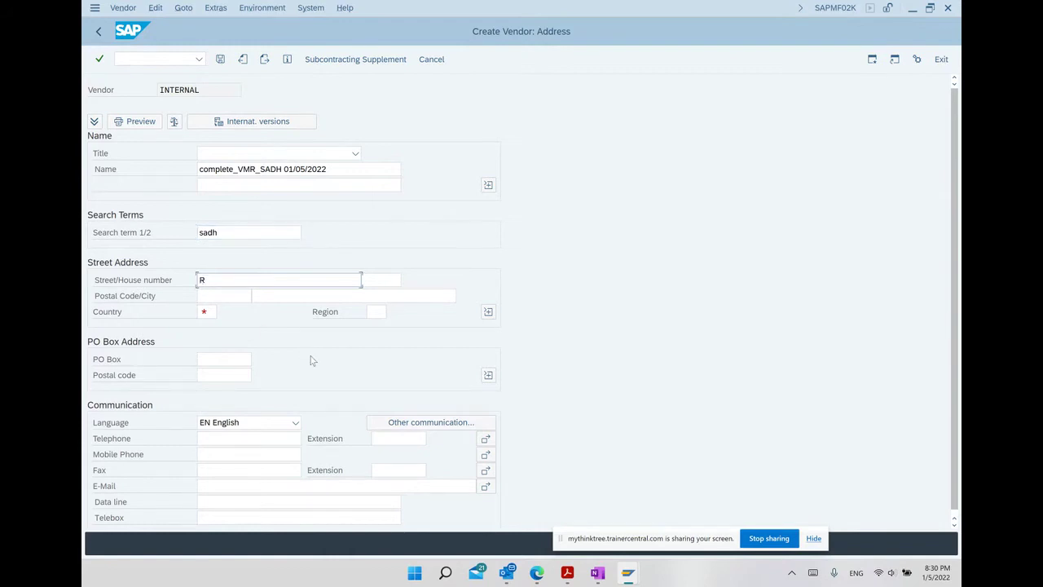
{"action": "type", "text": "o"}
{"action": "key", "text": "BackSpace"}
{"action": "type", "text": "oad 1522"}
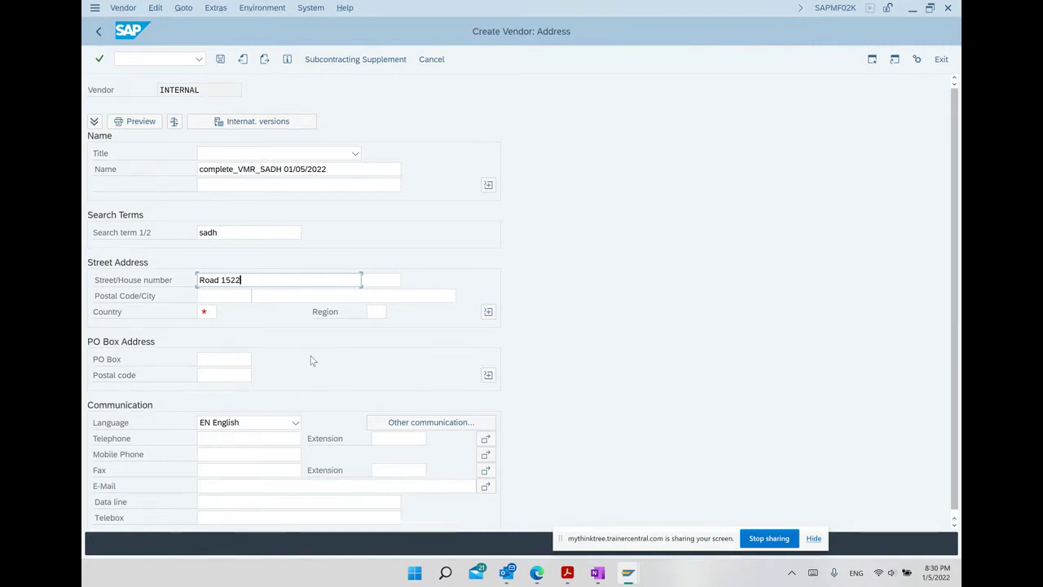
{"action": "left_click", "coordinate": [376, 280]}
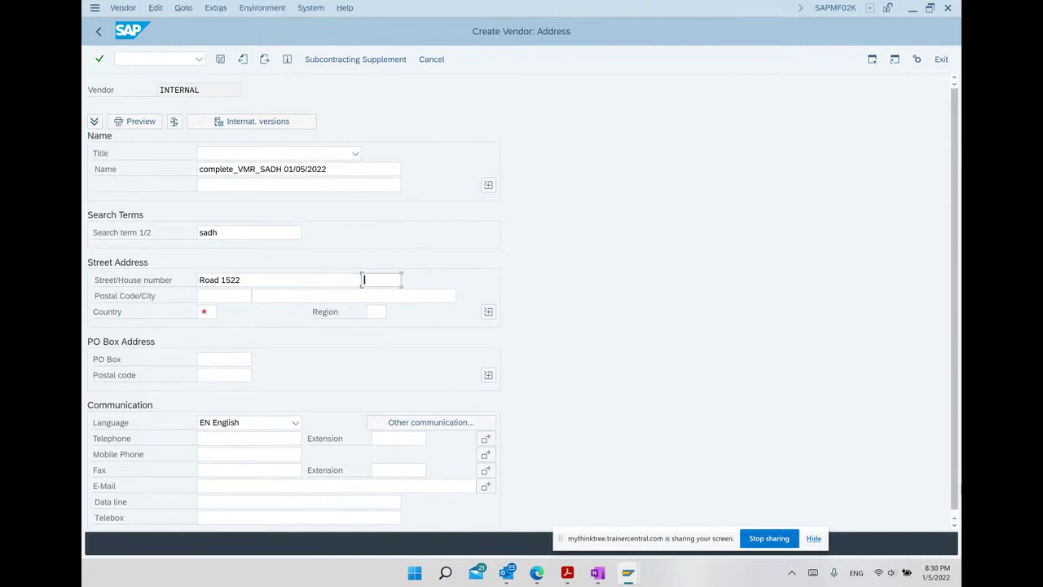
{"action": "type", "text": "1522"}
Enter postal code 10522, city Edison, country de and region 11, then continue to control data.
{"action": "left_click", "coordinate": [201, 294]}
{"action": "type", "text": "1"}
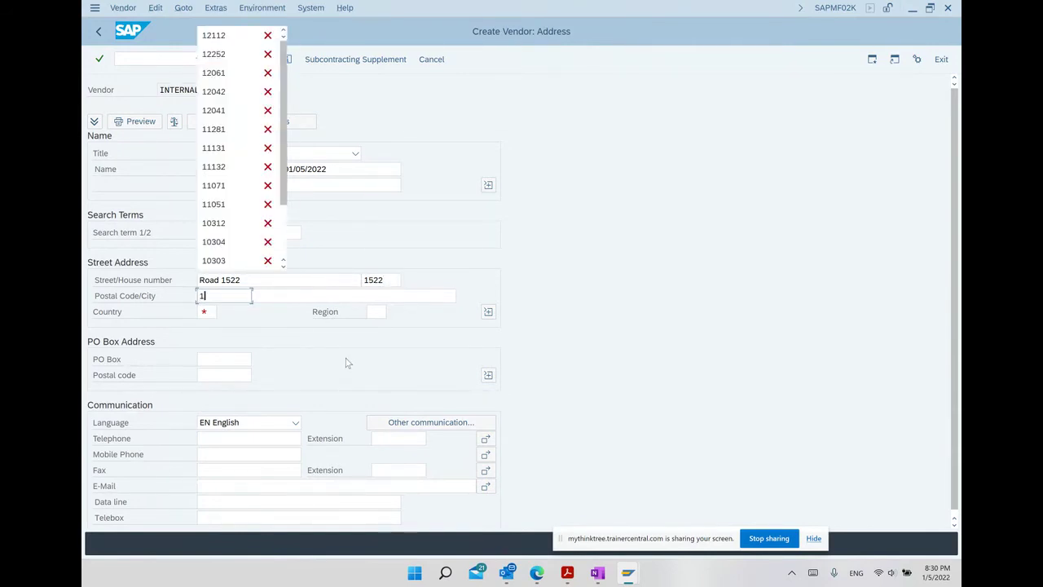
{"action": "type", "text": "05"}
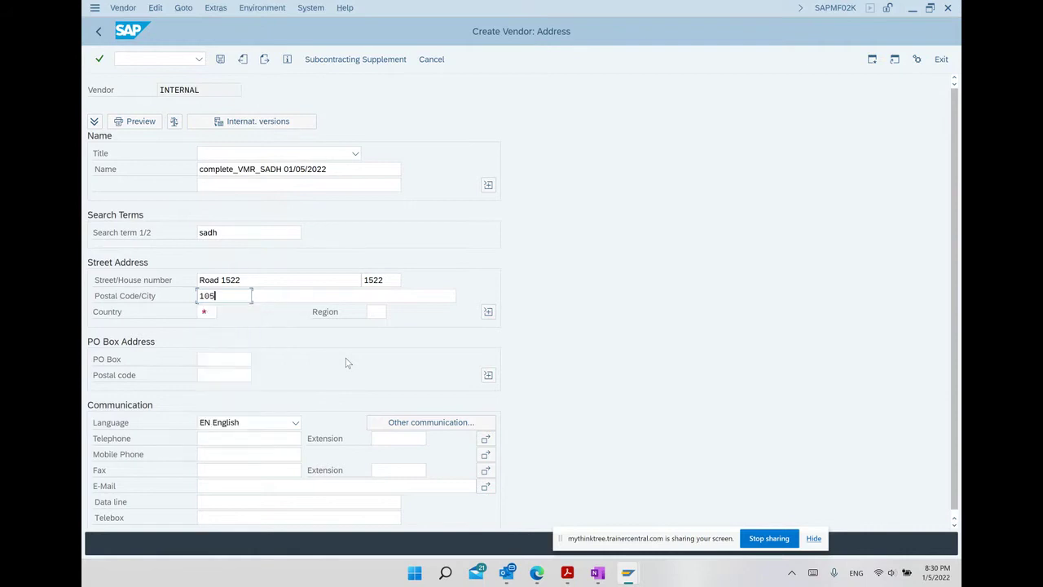
{"action": "type", "text": "22"}
{"action": "key", "text": "Tab"}
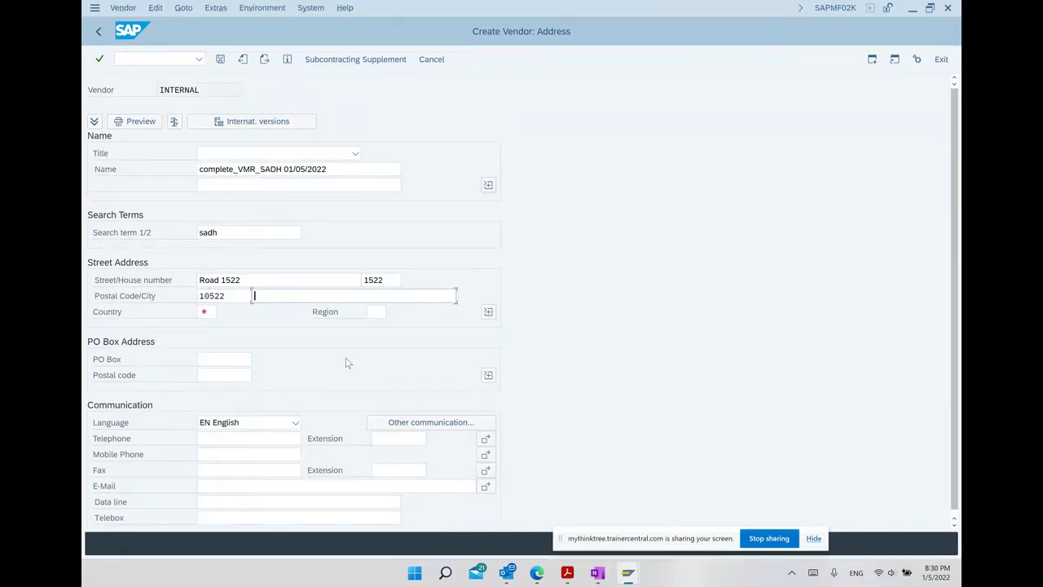
{"action": "key", "text": "Down"}
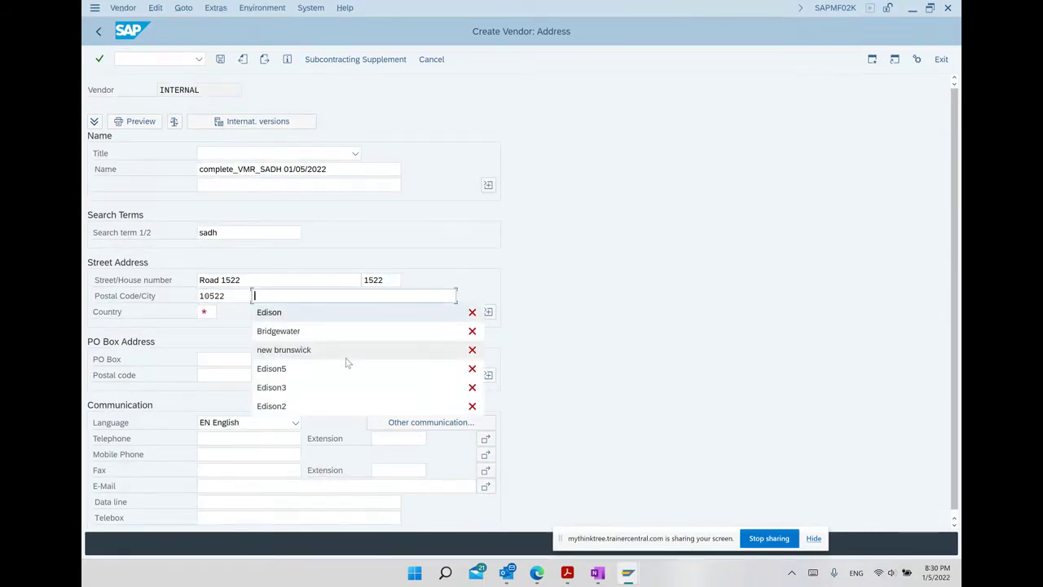
{"action": "key", "text": "Return"}
{"action": "key", "text": "Tab"}
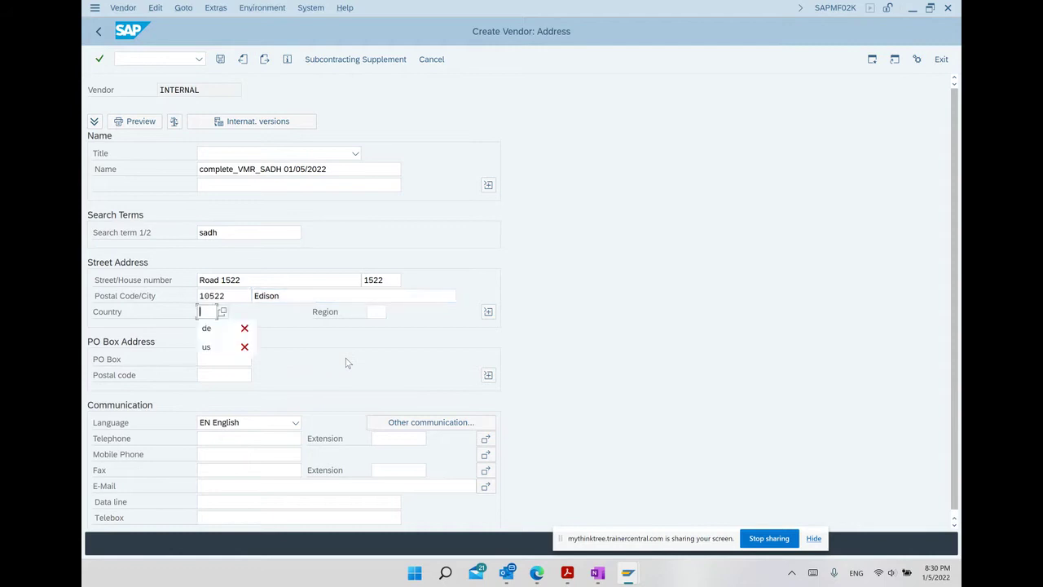
{"action": "key", "text": "Return"}
{"action": "key", "text": "Tab"}
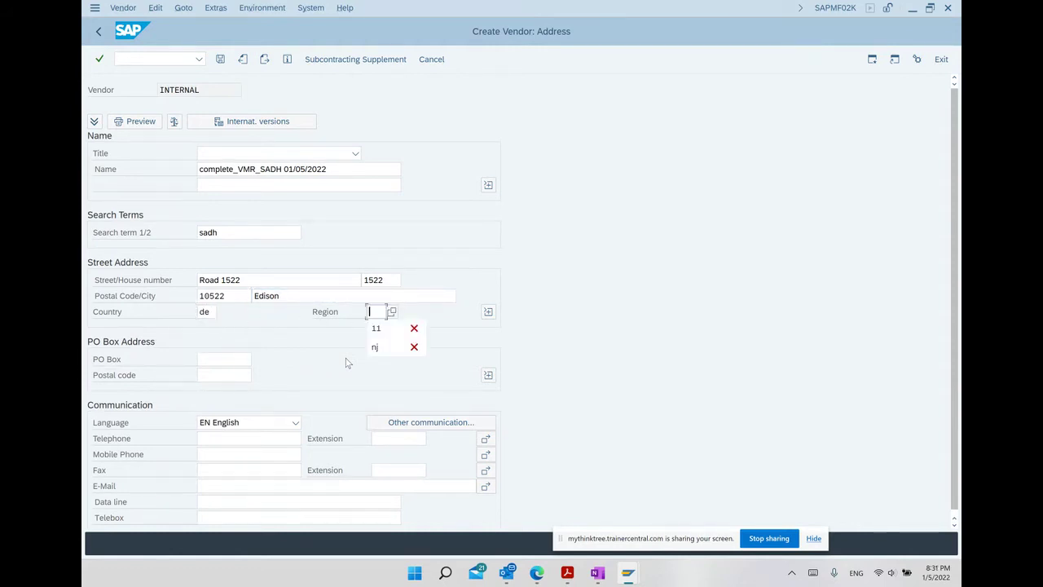
{"action": "key", "text": "Down"}
{"action": "key", "text": "Return"}
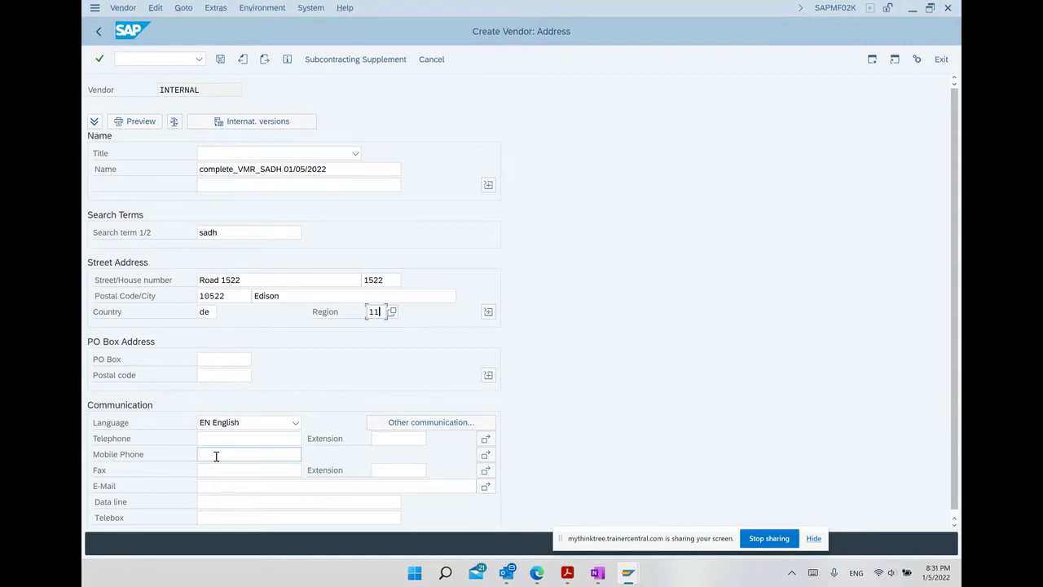
{"action": "key", "text": "Return"}
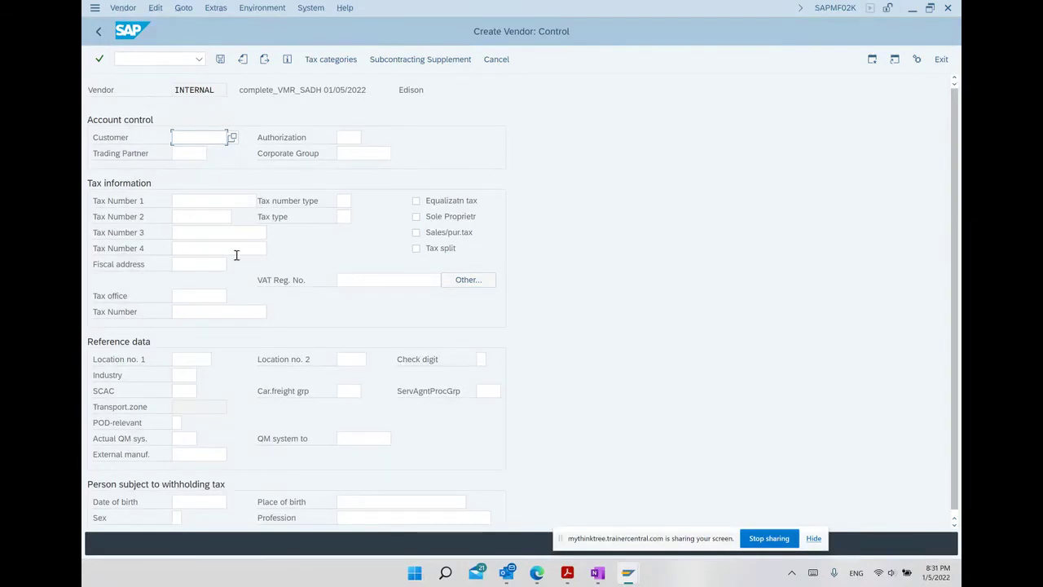
Fill Tax Number 1 with the second earlier entry and skip bank and contact screens to Accounting information.
{"action": "left_click", "coordinate": [202, 201]}
{"action": "key", "text": "Down"}
{"action": "key", "text": "Down"}
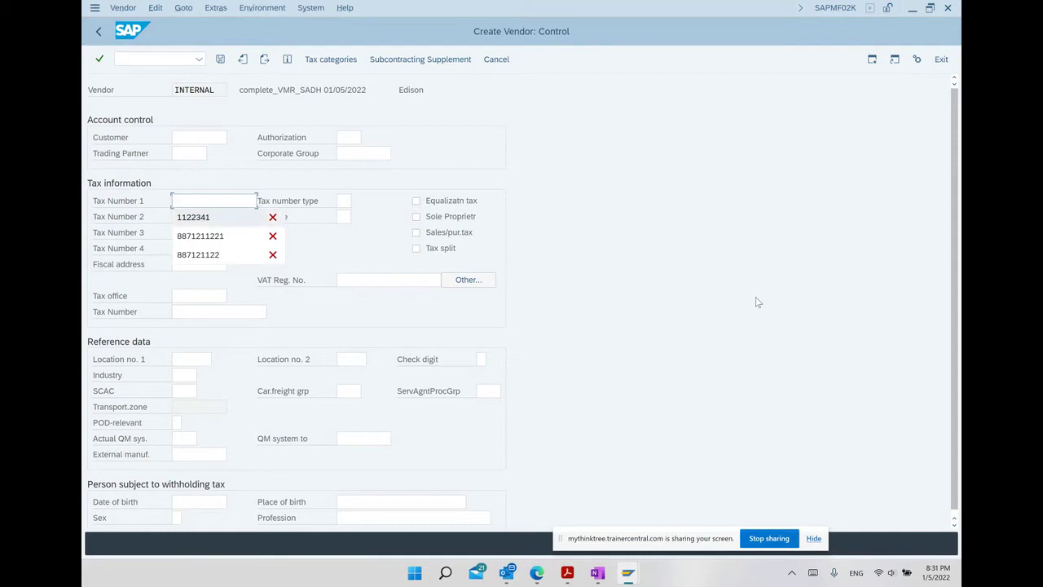
{"action": "key", "text": "Return"}
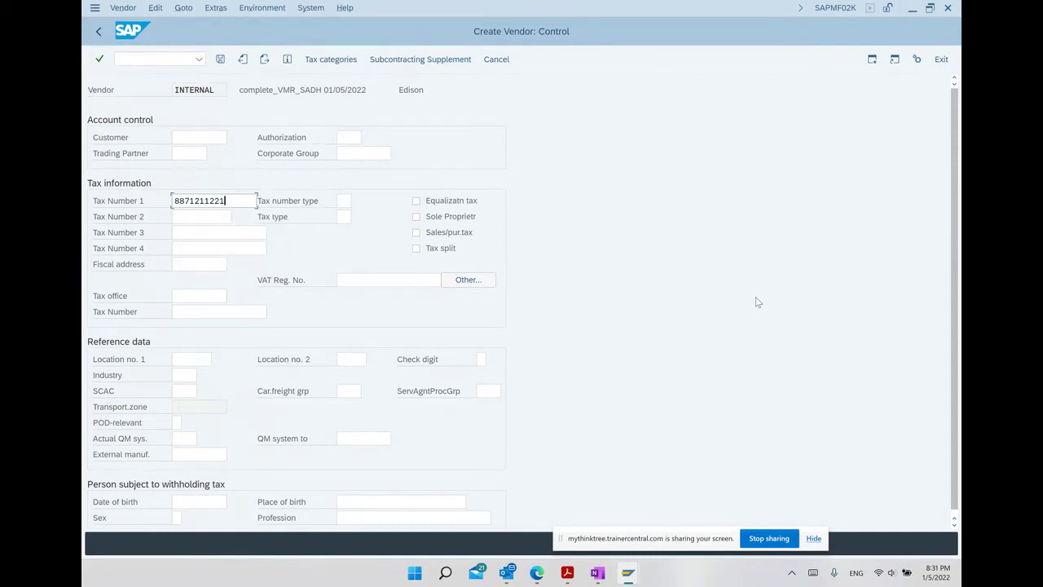
{"action": "key", "text": "Return"}
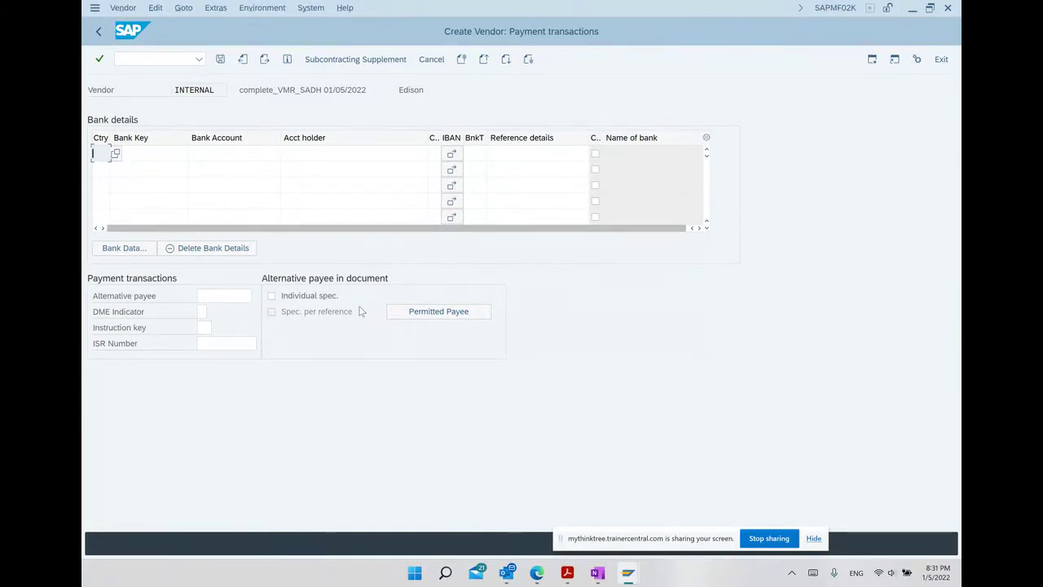
{"action": "key", "text": "Return"}
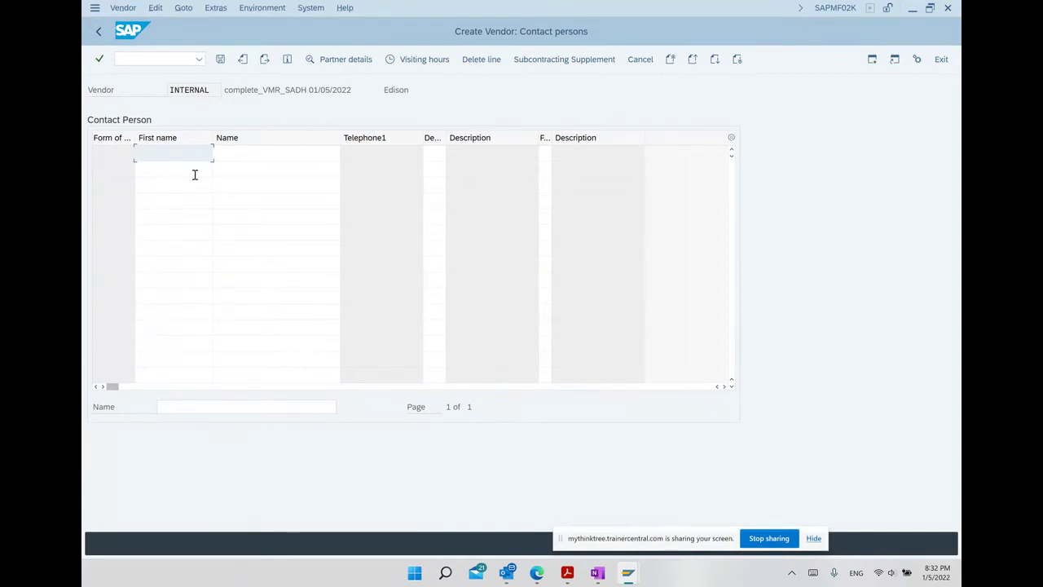
{"action": "key", "text": "Return"}
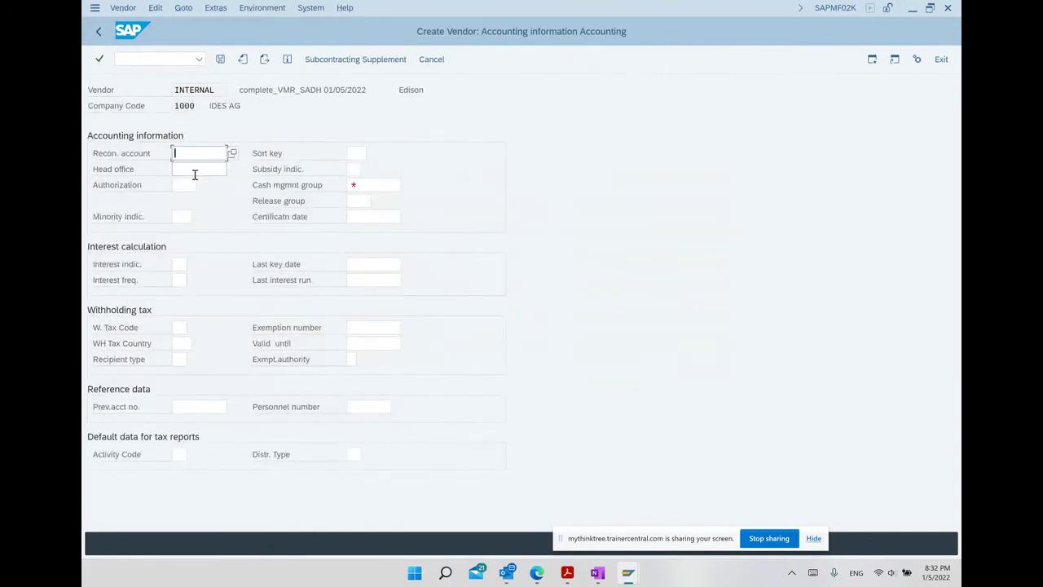
Enter reconciliation account 160000 and cash management group A1, then go to Payment transactions Accounting.
{"action": "left_click", "coordinate": [195, 153]}
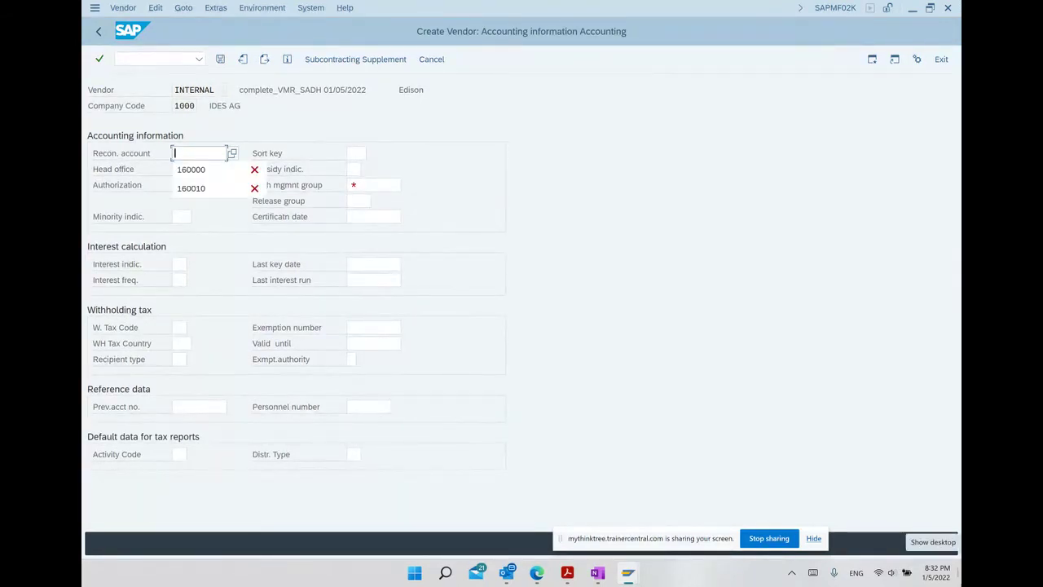
{"action": "key", "text": "Down"}
{"action": "key", "text": "Return"}
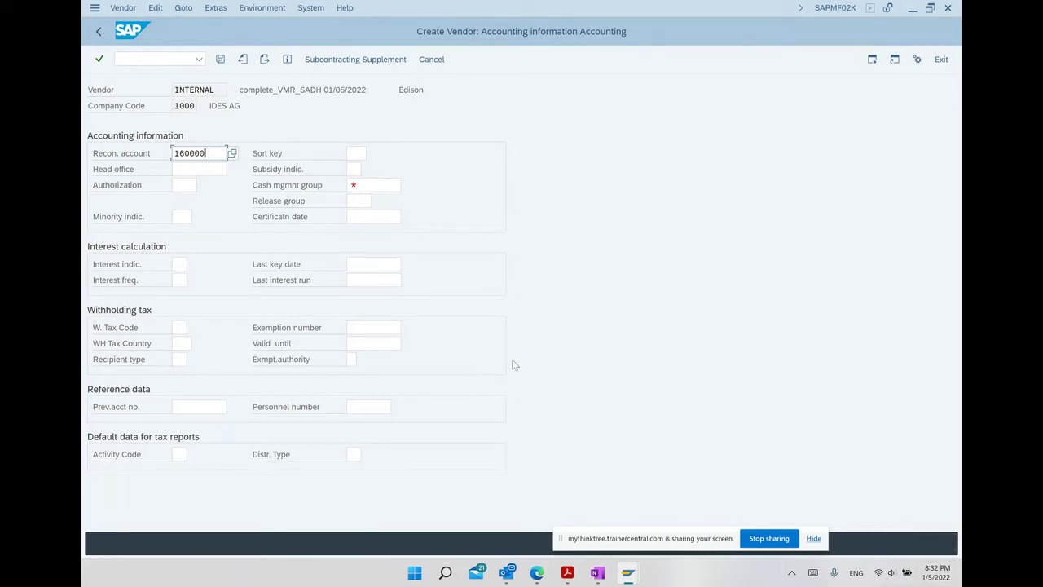
{"action": "left_click", "coordinate": [361, 186]}
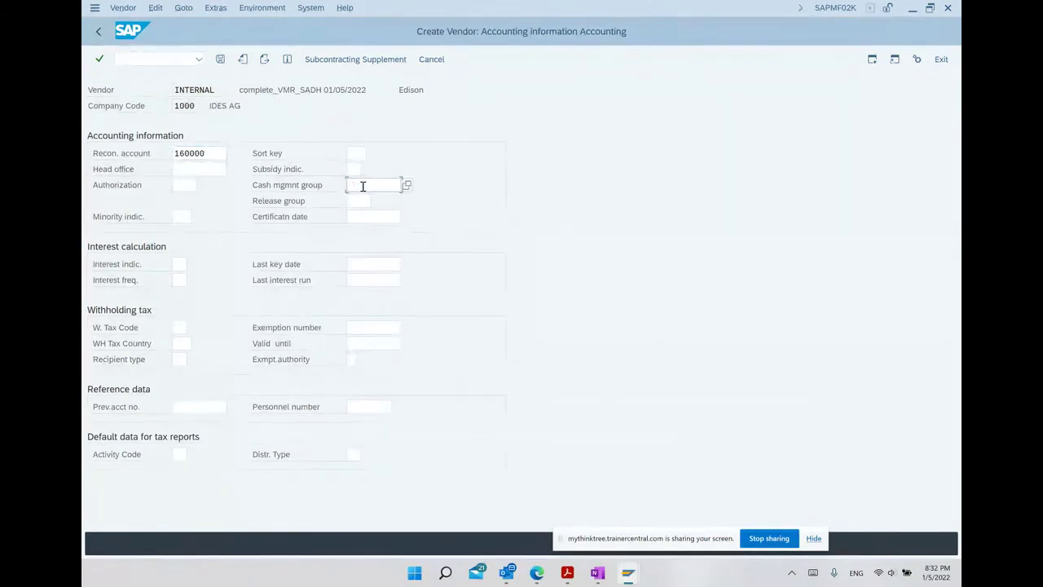
{"action": "type", "text": "A1"}
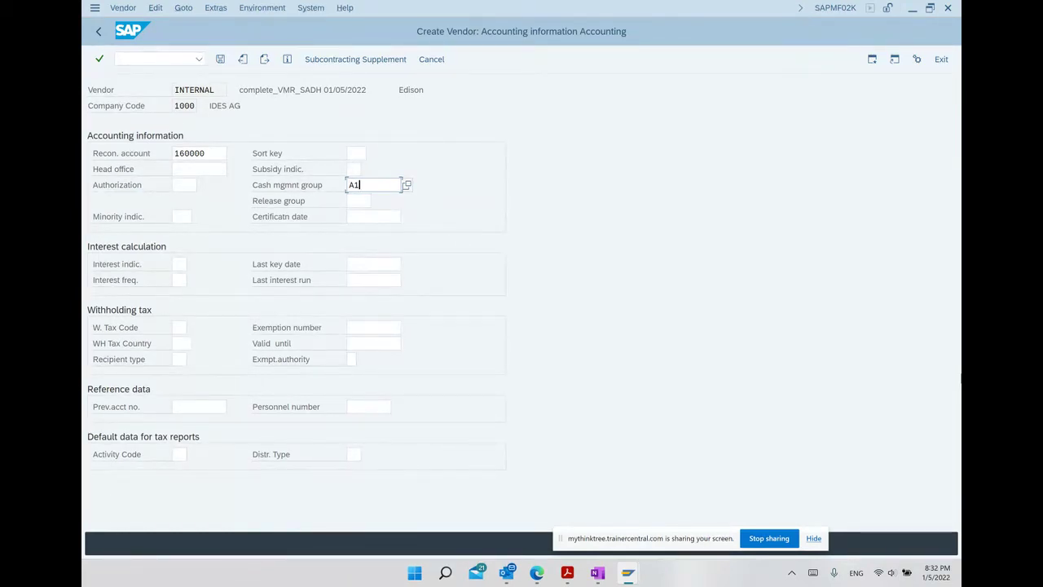
{"action": "key", "text": "Return"}
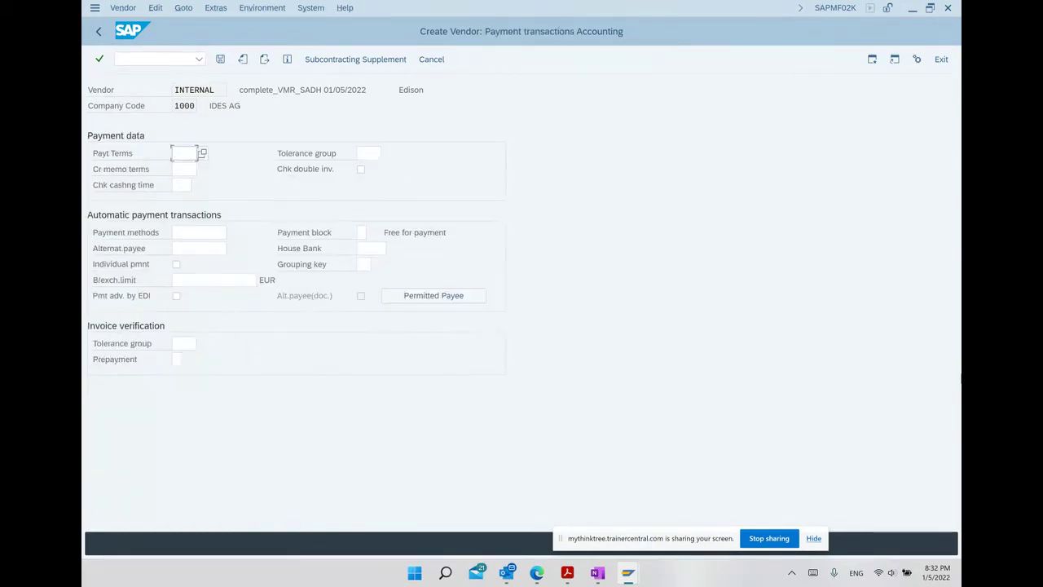
Choose payment terms 0002 from the Terms of Payment list and advance to Purchasing data.
{"action": "key", "text": "BackSpace"}
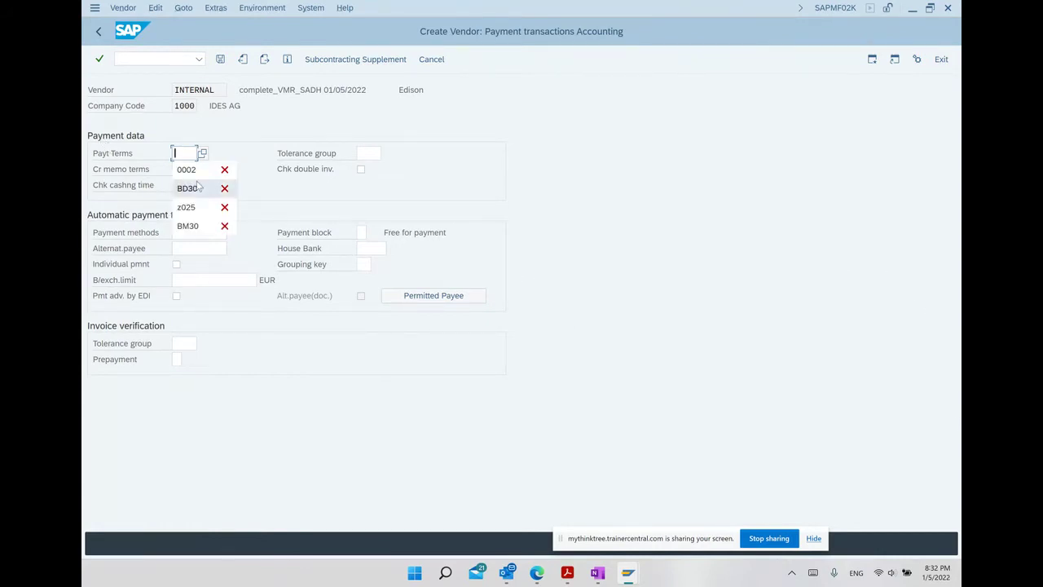
{"action": "left_click", "coordinate": [203, 153]}
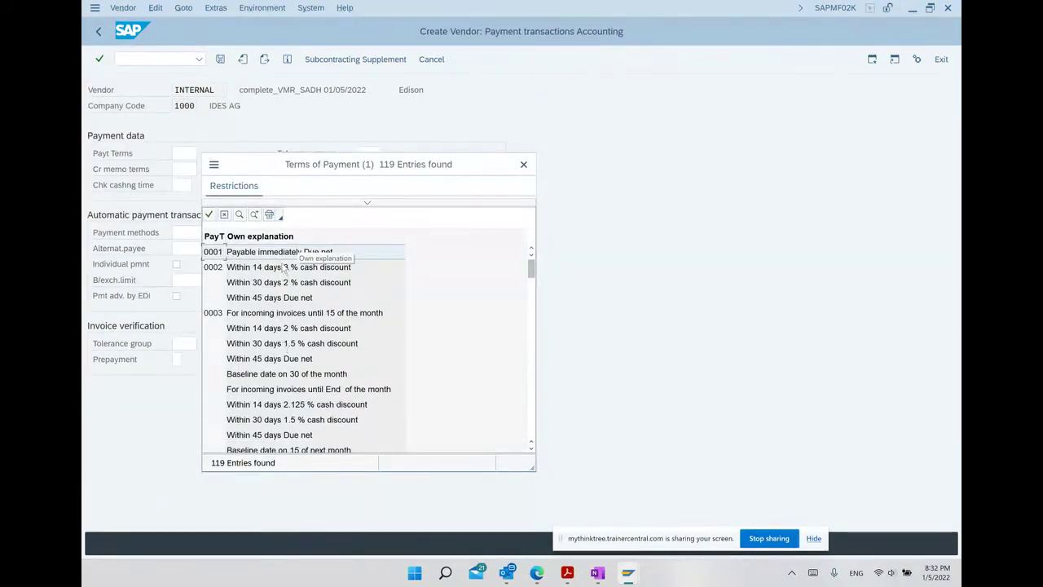
{"action": "double_click", "coordinate": [253, 266]}
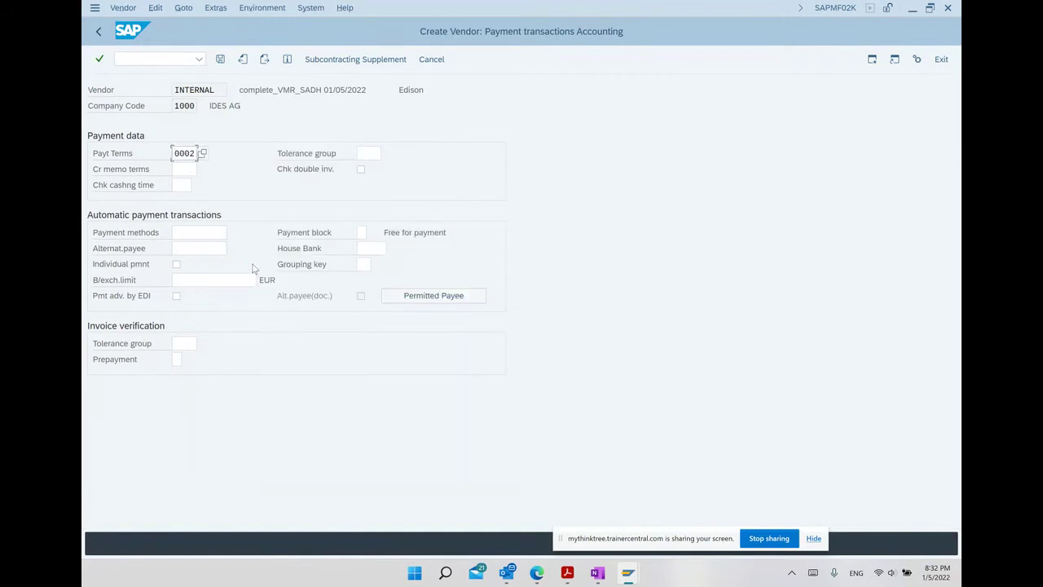
{"action": "key", "text": "Return"}
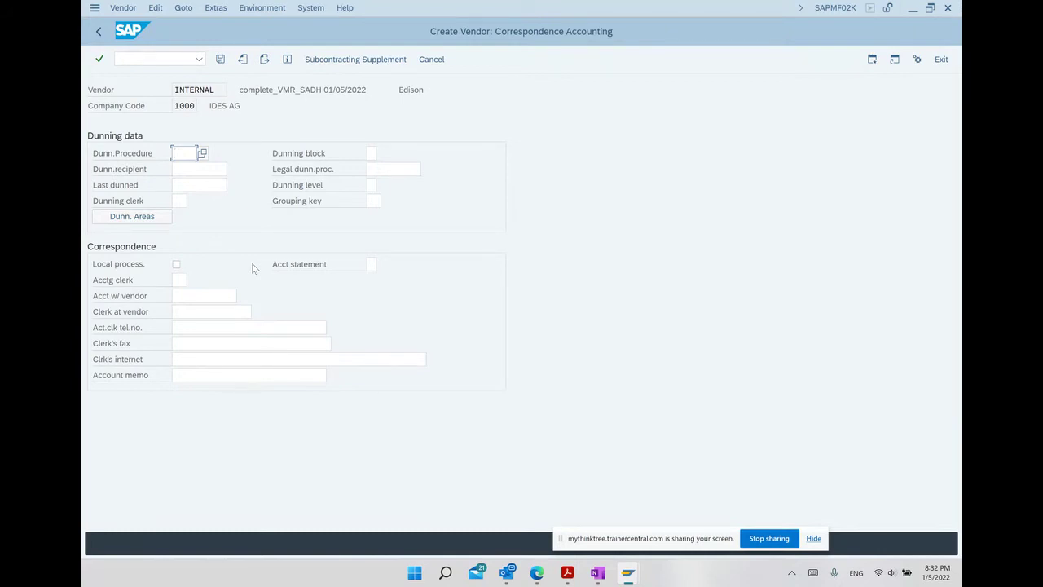
{"action": "key", "text": "Return"}
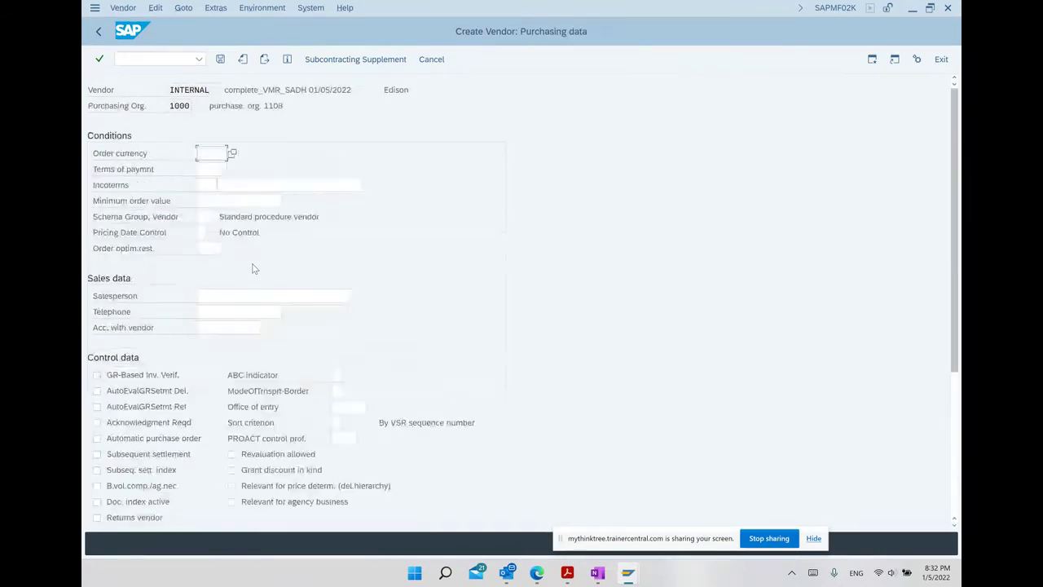
Set order currency eur, terms of payment 0002, Incoterms fob Warehouse and minimum order value 100.
{"action": "key", "text": "BackSpace"}
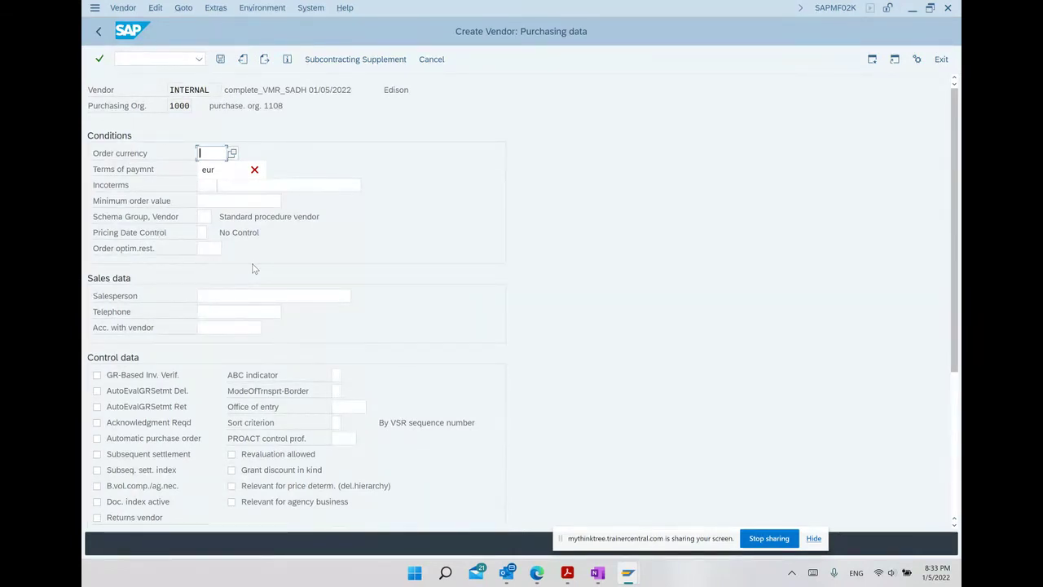
{"action": "key", "text": "Down"}
{"action": "key", "text": "Return"}
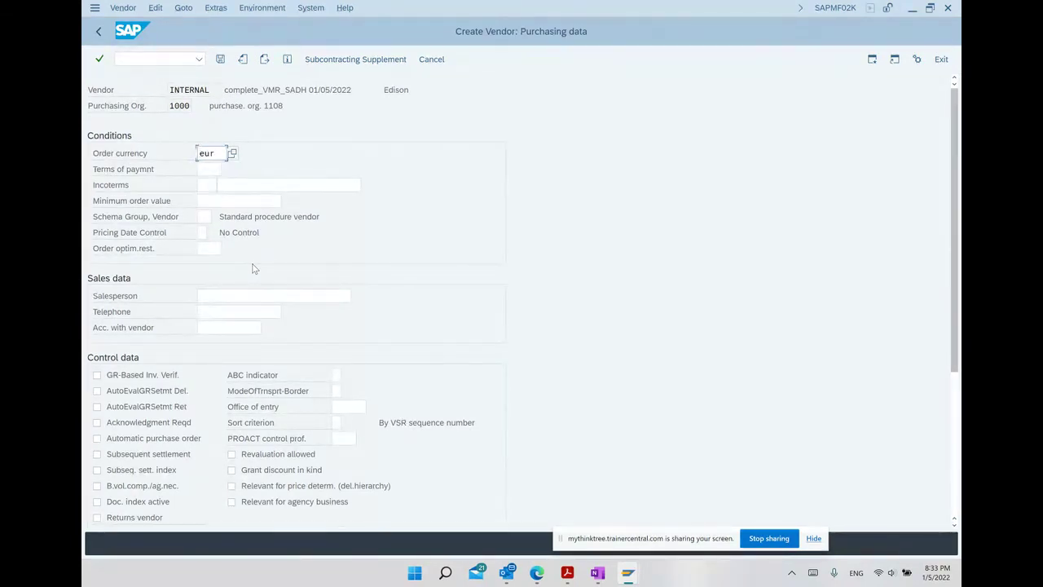
{"action": "key", "text": "Tab"}
{"action": "type", "text": "0002"}
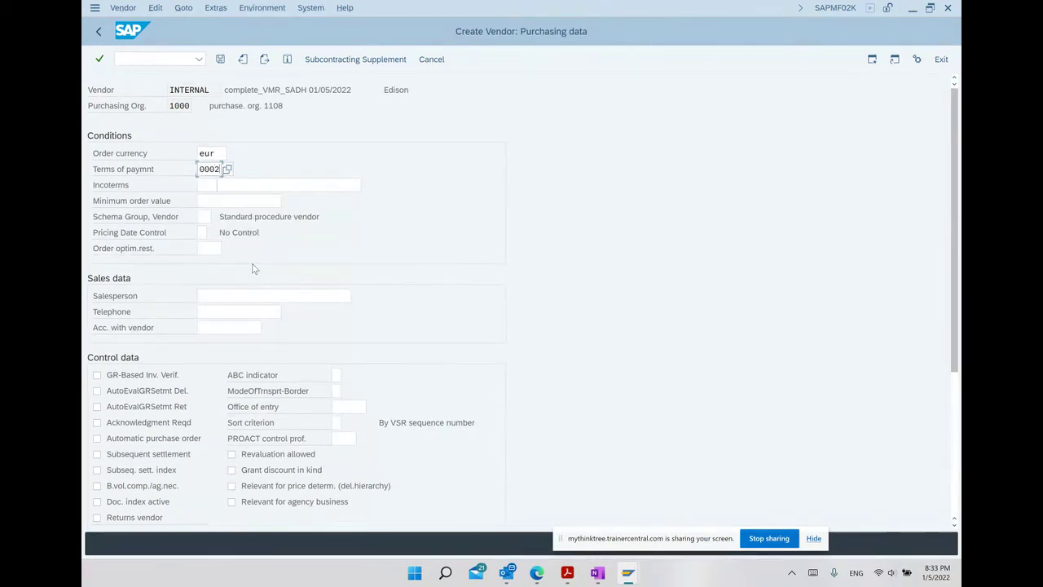
{"action": "left_click", "coordinate": [210, 185]}
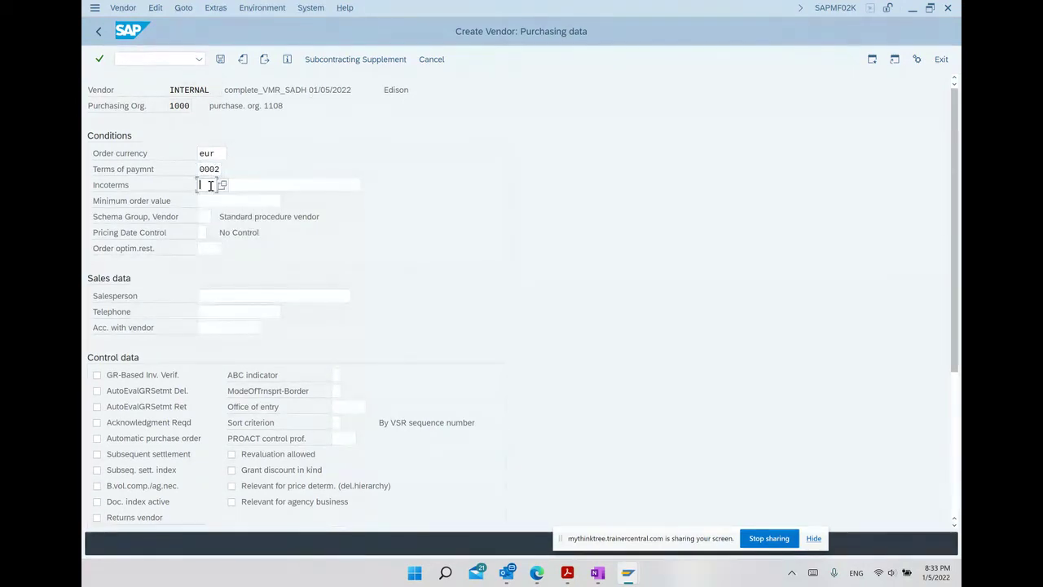
{"action": "type", "text": "fob"}
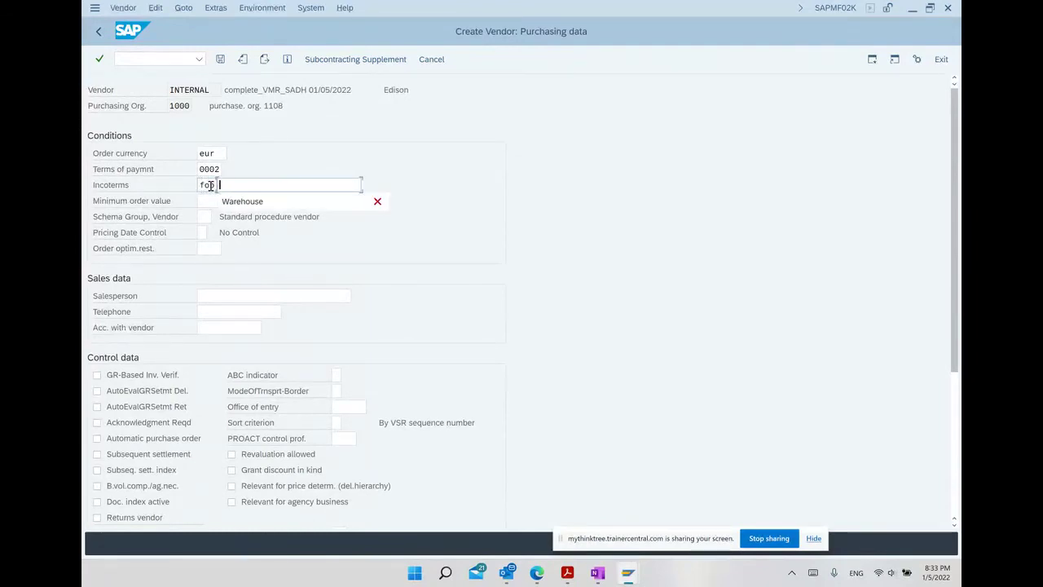
{"action": "key", "text": "Down"}
{"action": "key", "text": "Return"}
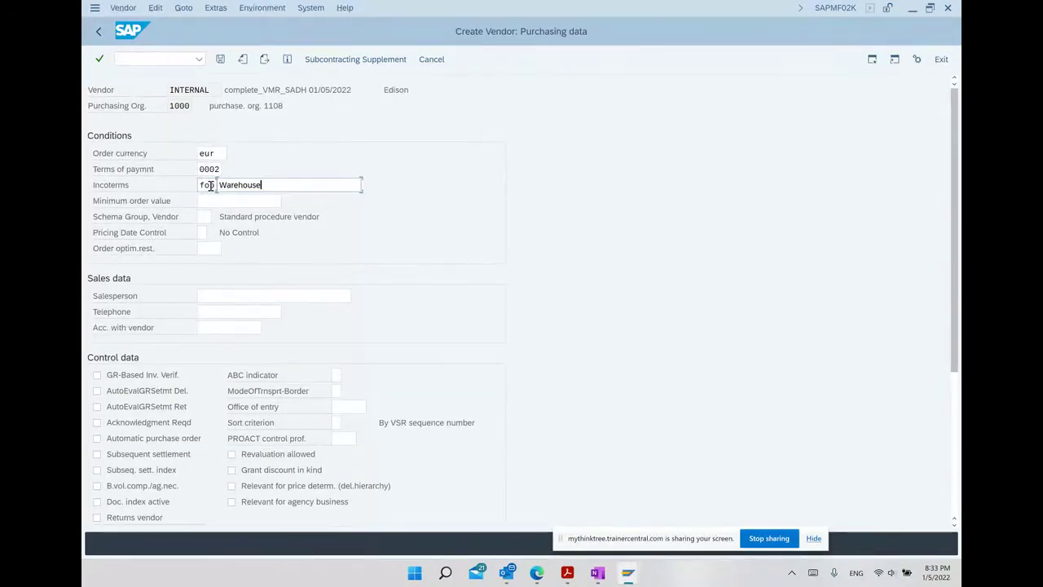
{"action": "key", "text": "Tab"}
{"action": "type", "text": "10"}
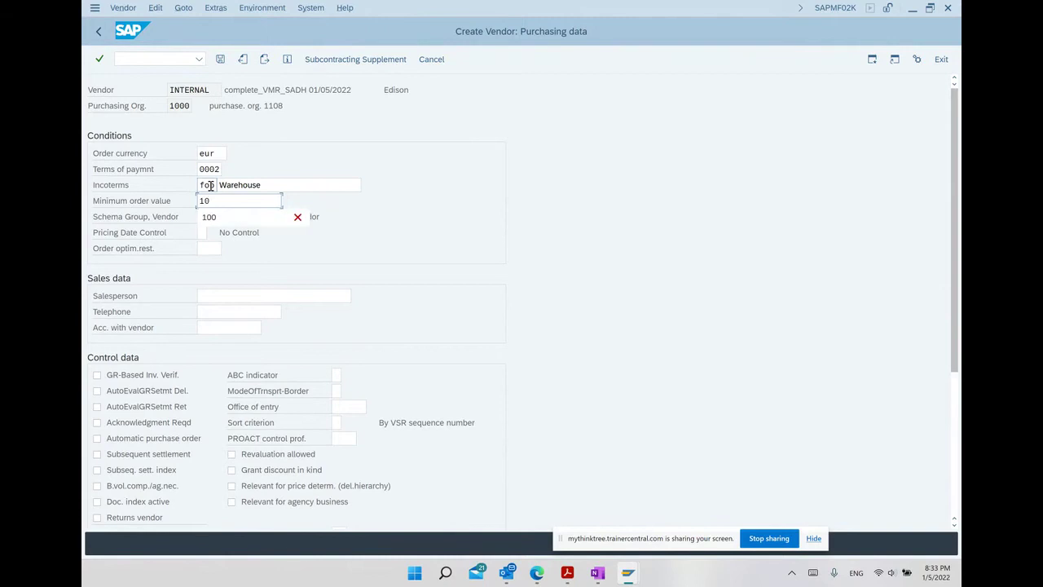
{"action": "type", "text": "0"}
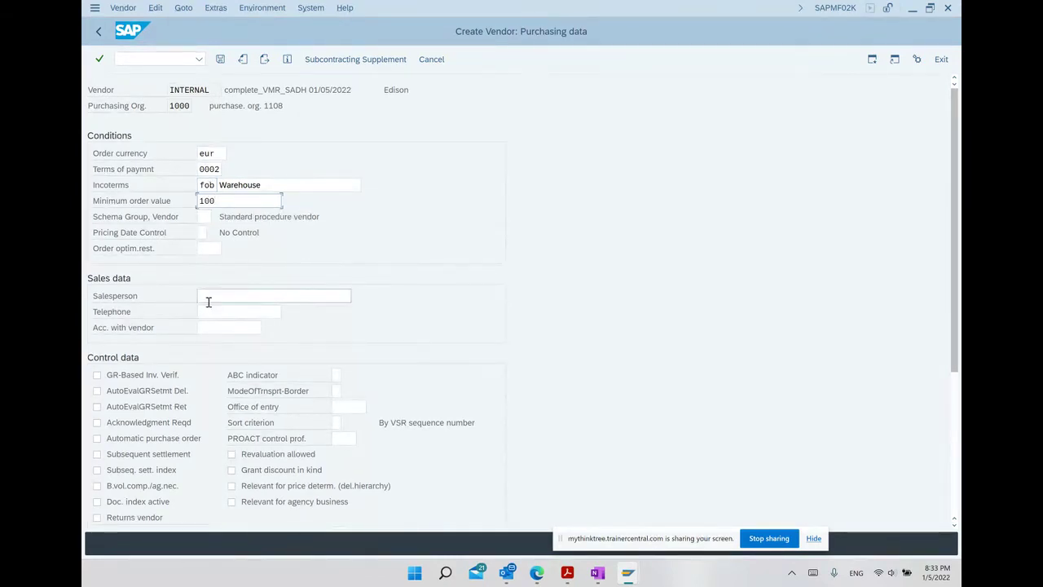
Fill the salesperson and telephone from earlier entries and continue to Partner functions.
{"action": "left_click", "coordinate": [208, 297]}
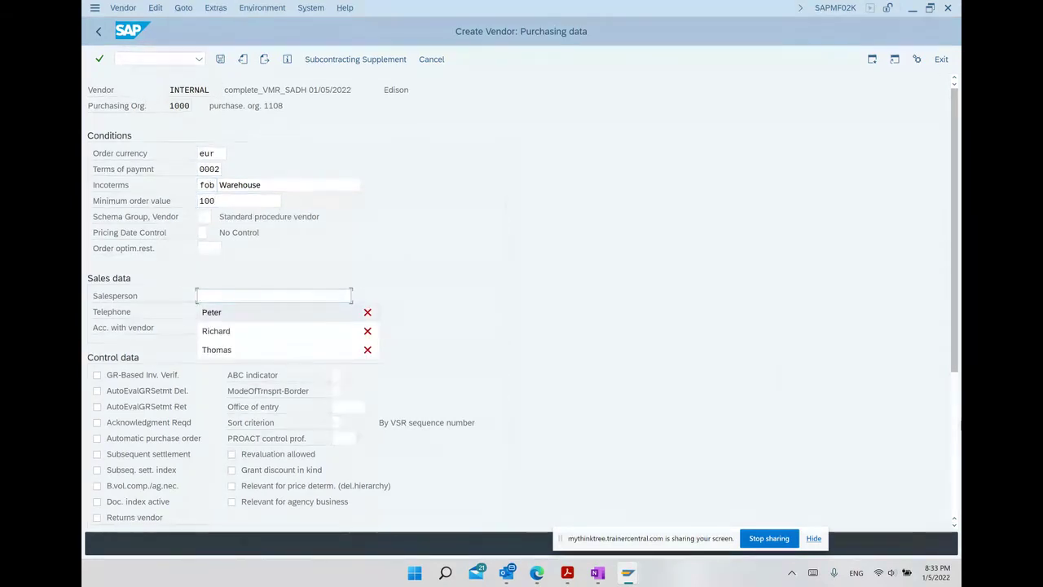
{"action": "key", "text": "Down"}
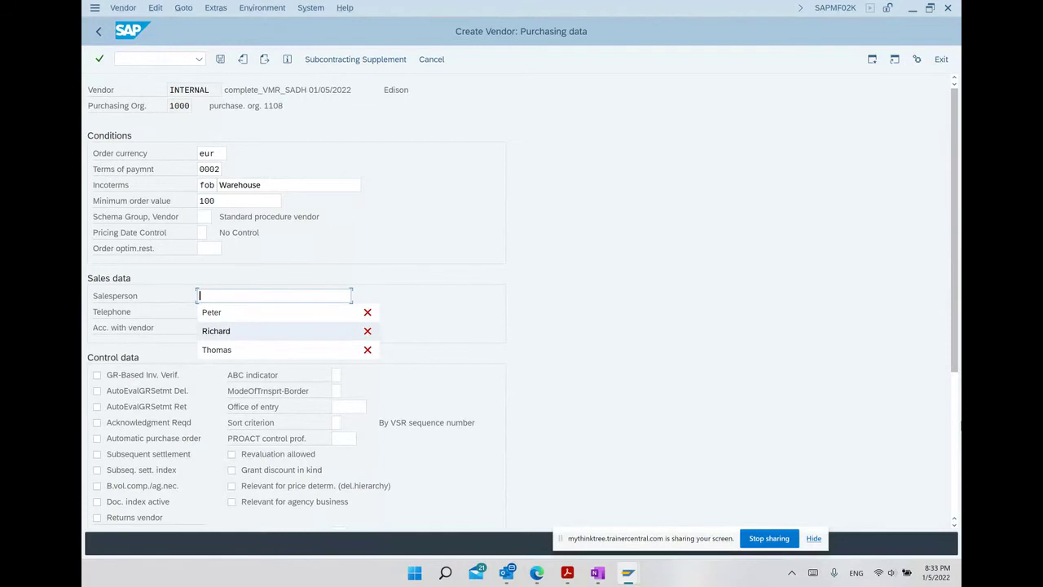
{"action": "key", "text": "Down"}
{"action": "key", "text": "Return"}
{"action": "key", "text": "Tab"}
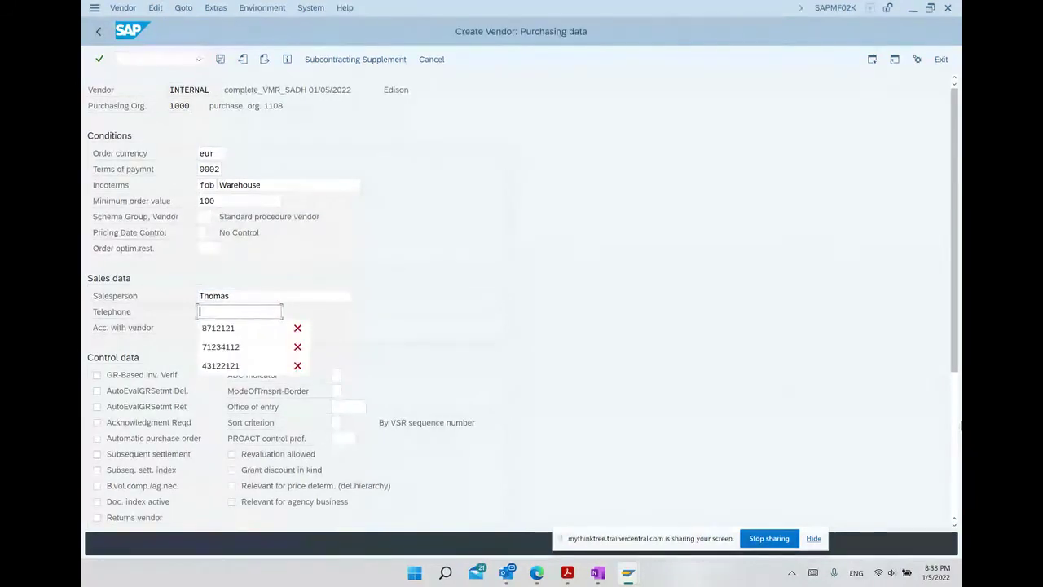
{"action": "key", "text": "Down"}
{"action": "key", "text": "Return"}
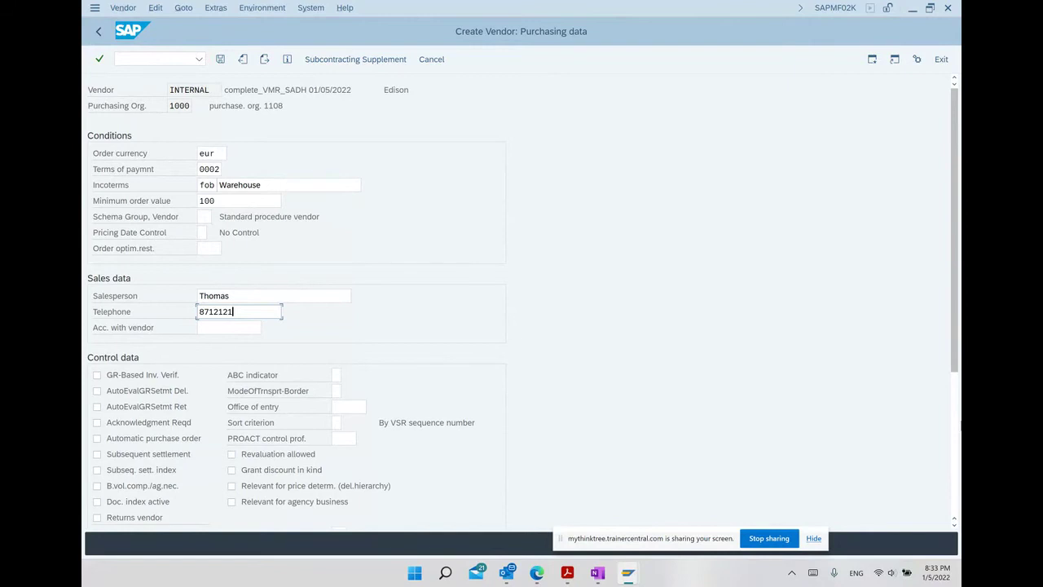
{"action": "key", "text": "Return"}
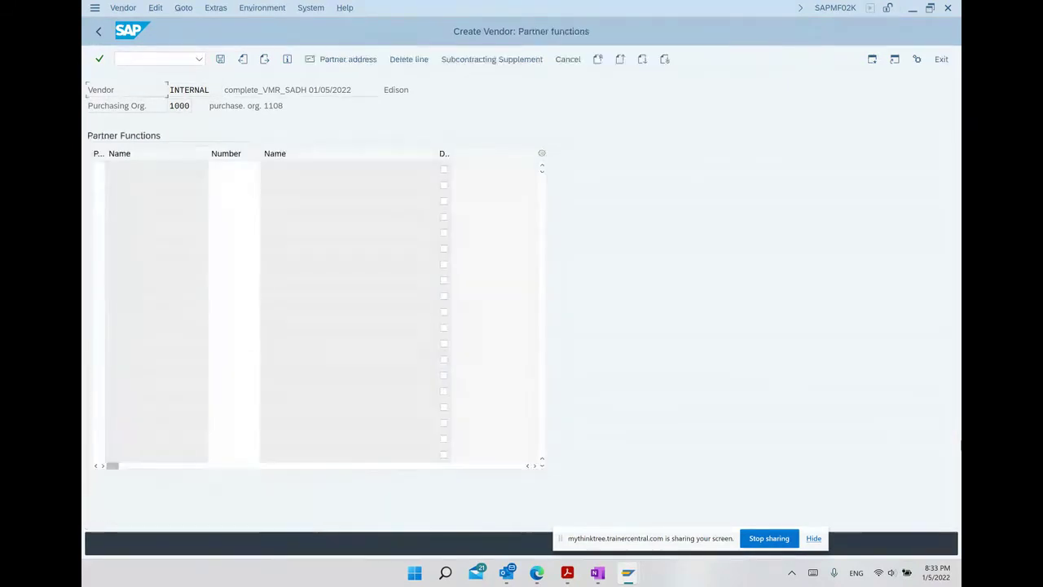
{"action": "key", "text": "Return"}
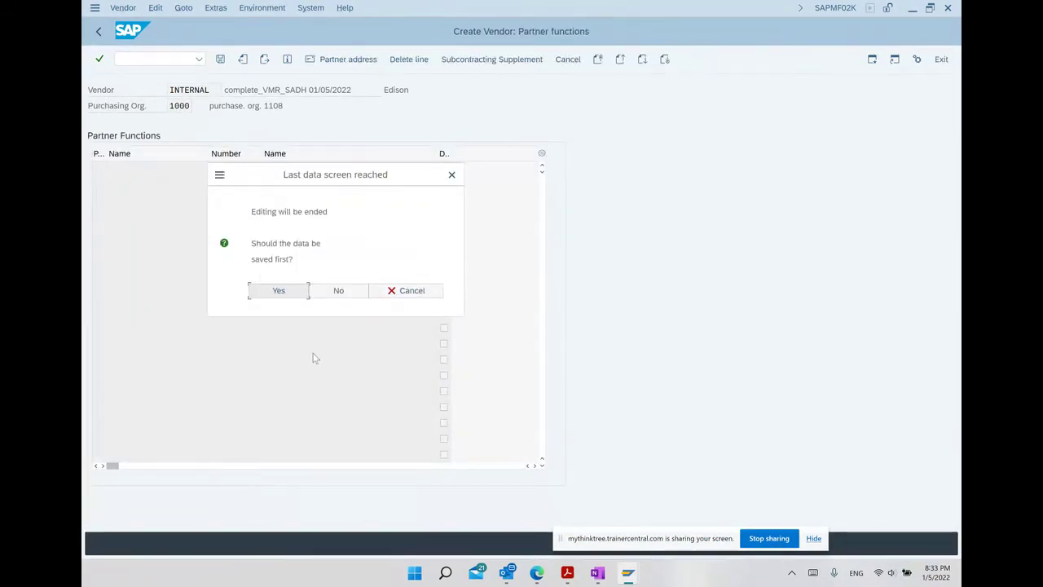
{"action": "left_click", "coordinate": [285, 294]}
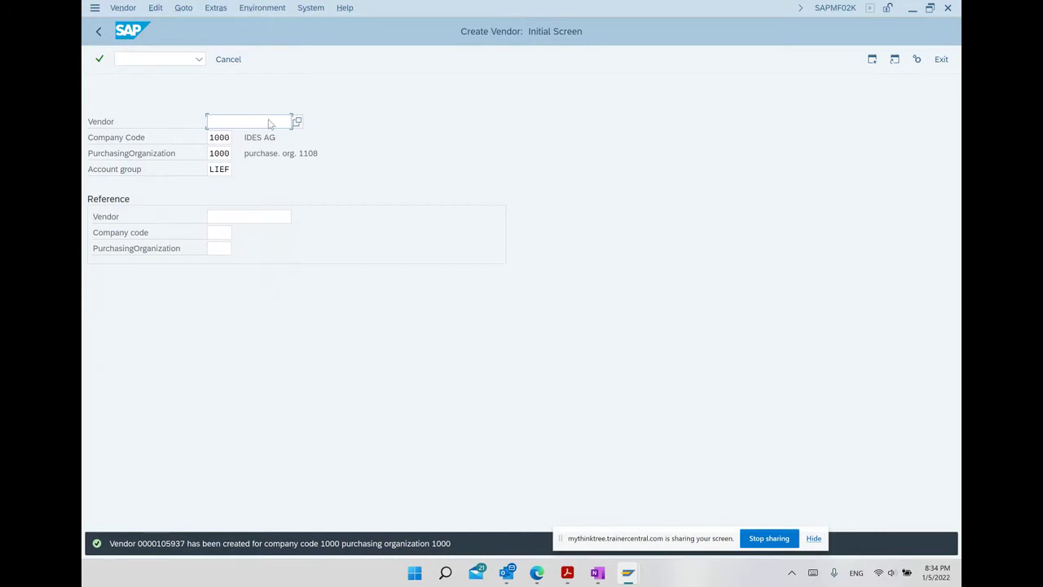
Open Vendor > Display for vendor 105937, copy its number, and bring OneNote forward.
{"action": "left_click", "coordinate": [131, 10]}
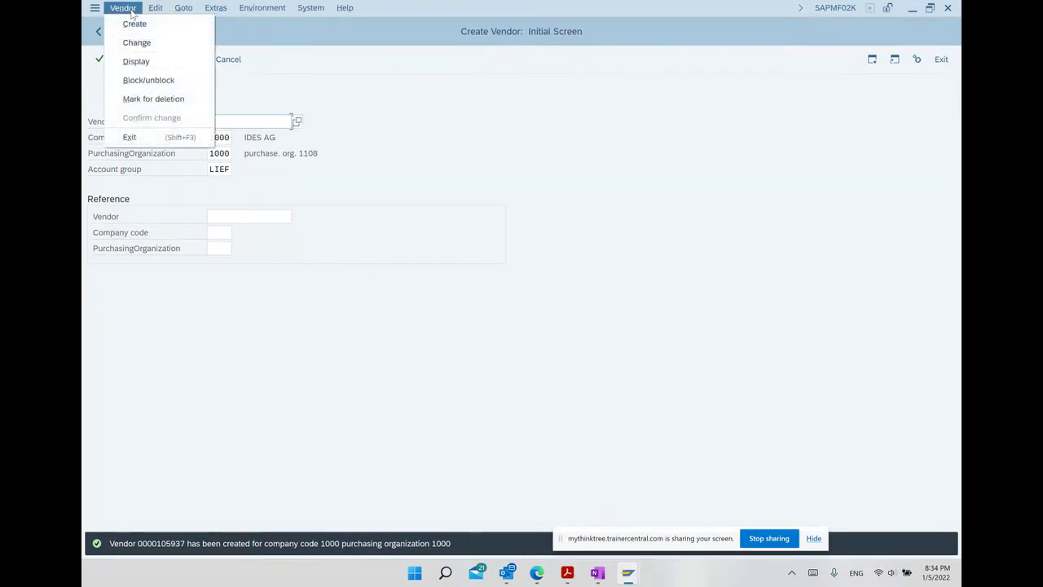
{"action": "left_click", "coordinate": [137, 61]}
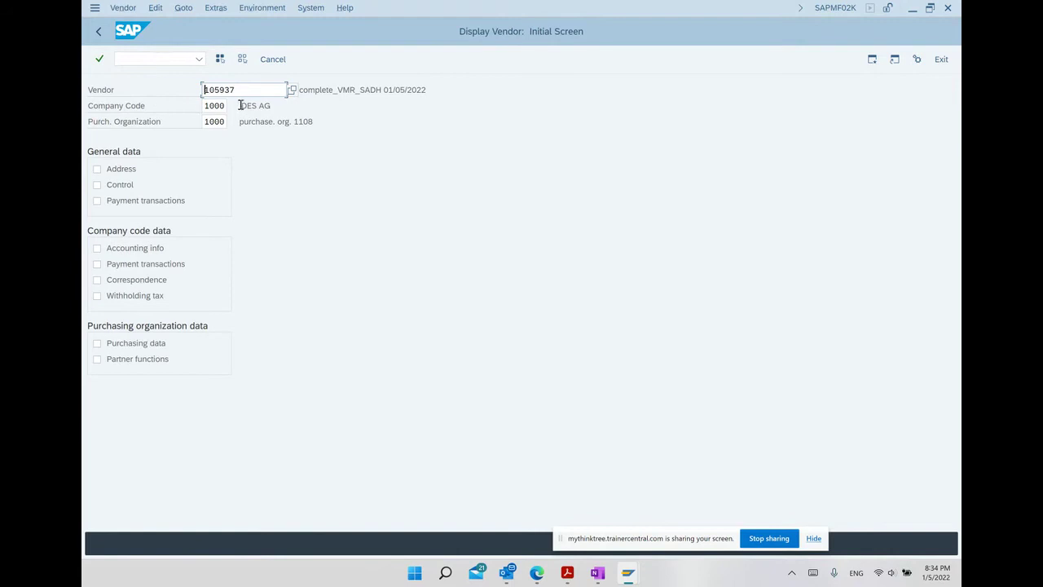
{"action": "left_click_drag", "start_coordinate": [236, 90], "coordinate": [145, 95]}
{"action": "key", "text": "ctrl+c"}
{"action": "left_click", "coordinate": [145, 94]}
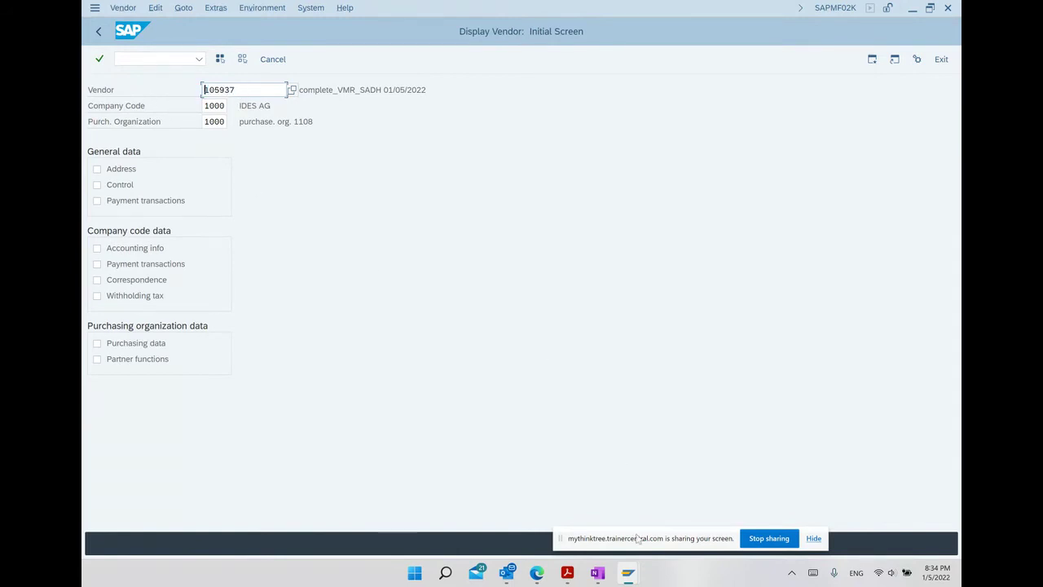
{"action": "left_click", "coordinate": [596, 573]}
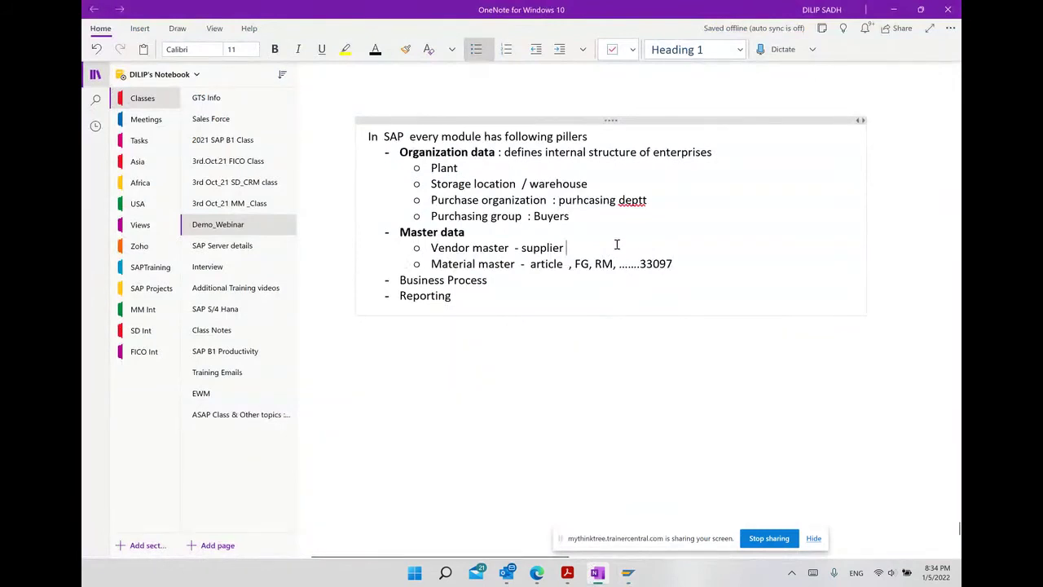
Append '....' and the pasted number 105937 after the supplier line, then return to the Acrobat PDF.
{"action": "type", "text": "...."}
{"action": "key", "text": "ctrl+v"}
{"action": "left_click", "coordinate": [627, 346]}
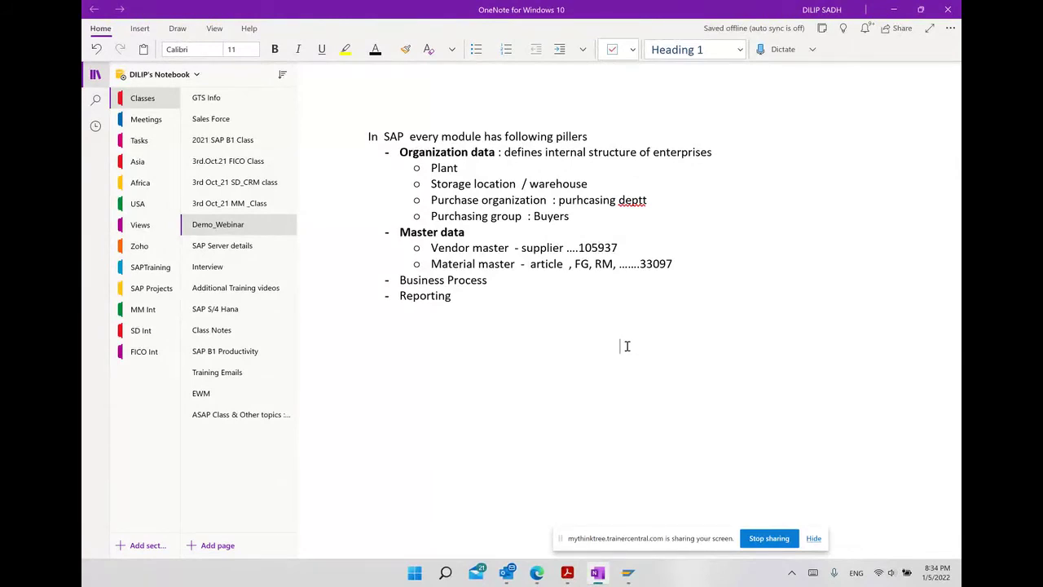
{"action": "left_click", "coordinate": [627, 346]}
{"action": "left_click", "coordinate": [568, 573]}
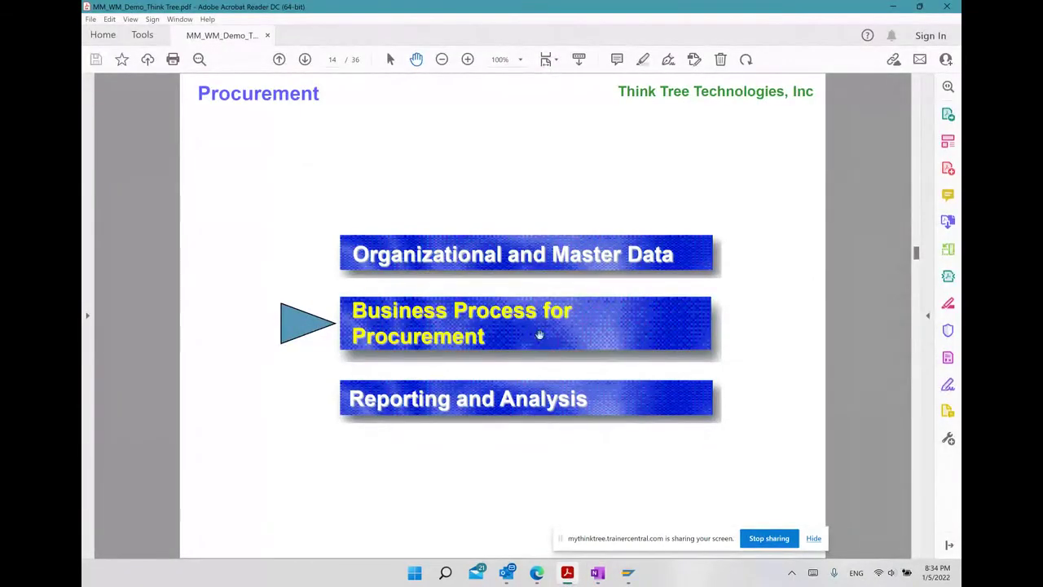
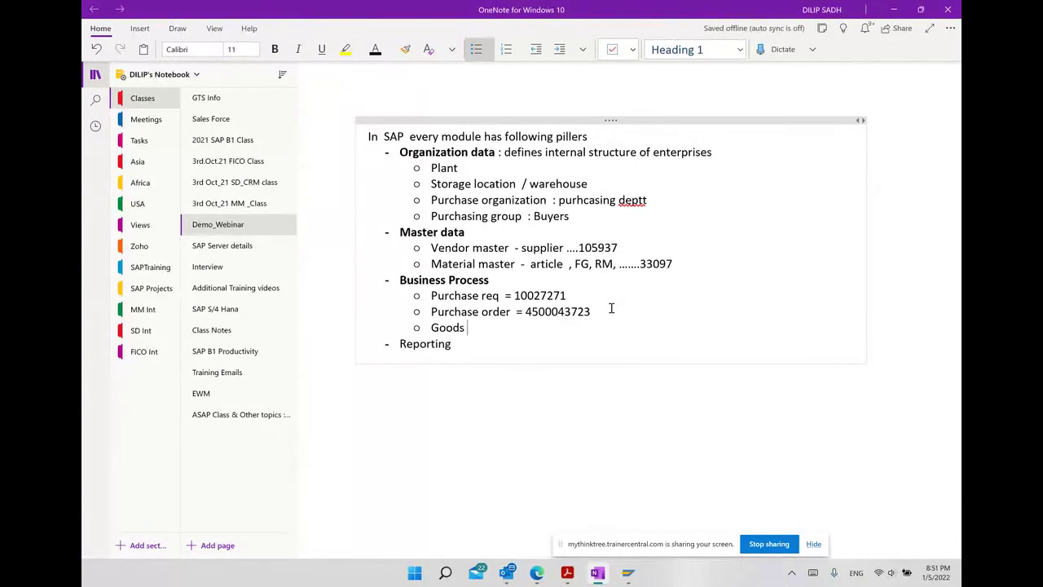
Finish the third Business Process bullet so it reads 'Goods receipt' after the purchase order number.
{"action": "type", "text": "ipt"}
{"action": "scroll", "coordinate": [612, 308], "scroll_direction": "up", "scroll_amount": 2}
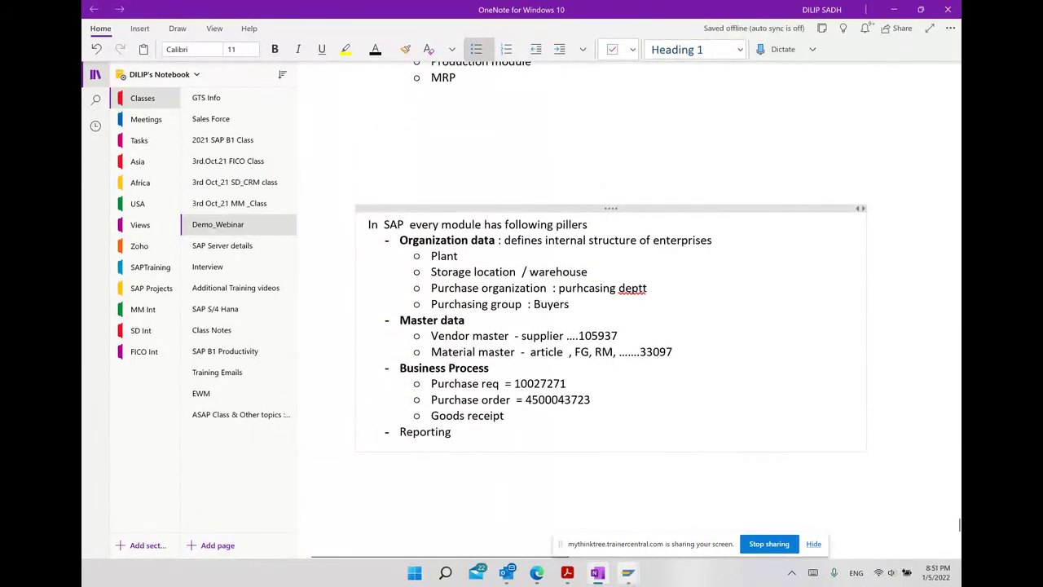
Close the document selection panel and leave Create Purchase Order for SAP Easy Access.
{"action": "mouse_move", "coordinate": [627, 572]}
{"action": "left_click", "coordinate": [676, 535]}
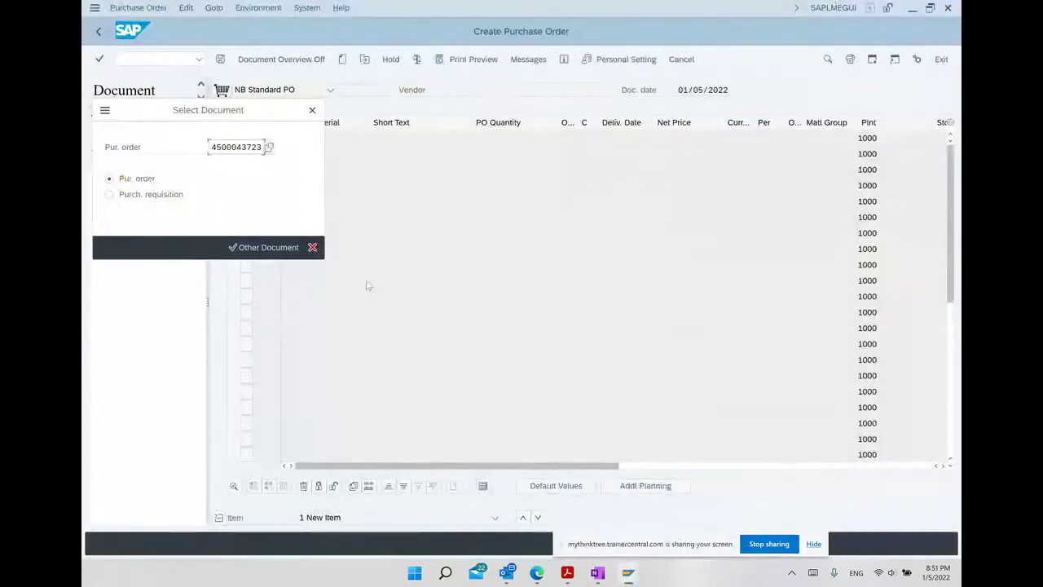
{"action": "left_click_drag", "start_coordinate": [262, 145], "coordinate": [210, 147]}
{"action": "key", "text": "ctrl+c"}
{"action": "left_click", "coordinate": [236, 147]}
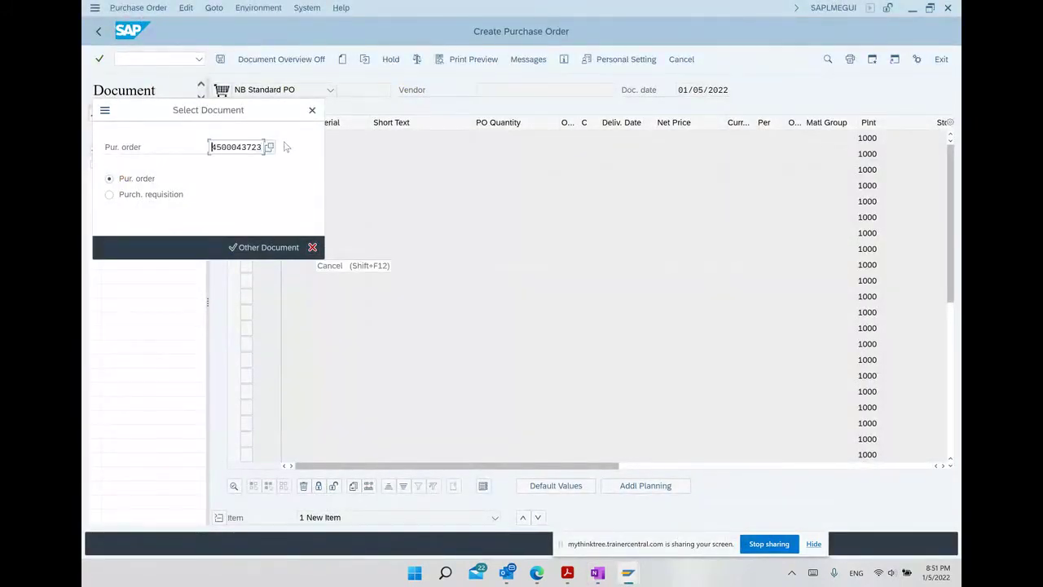
{"action": "left_click", "coordinate": [311, 110]}
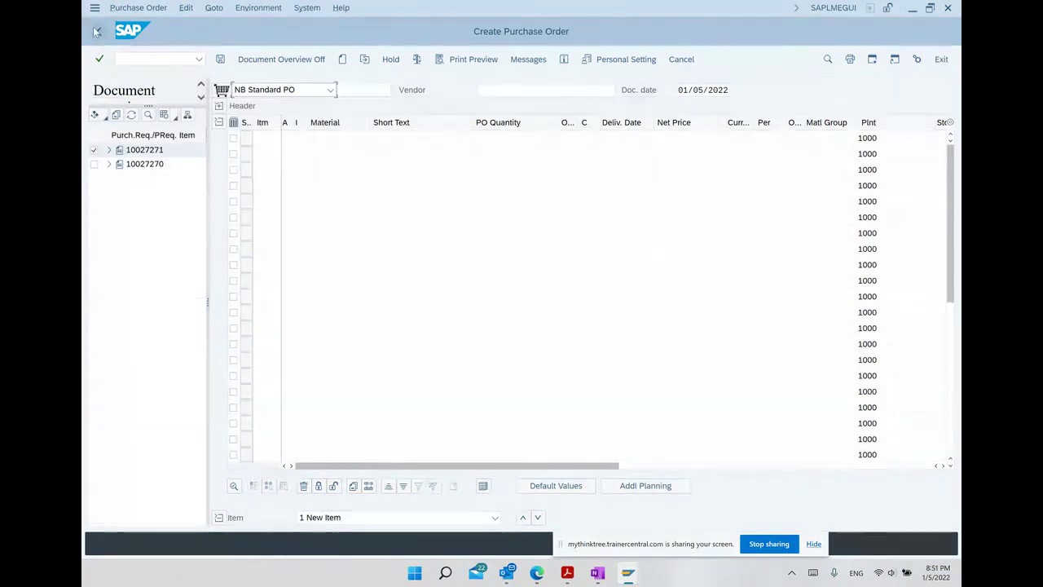
{"action": "left_click", "coordinate": [96, 31]}
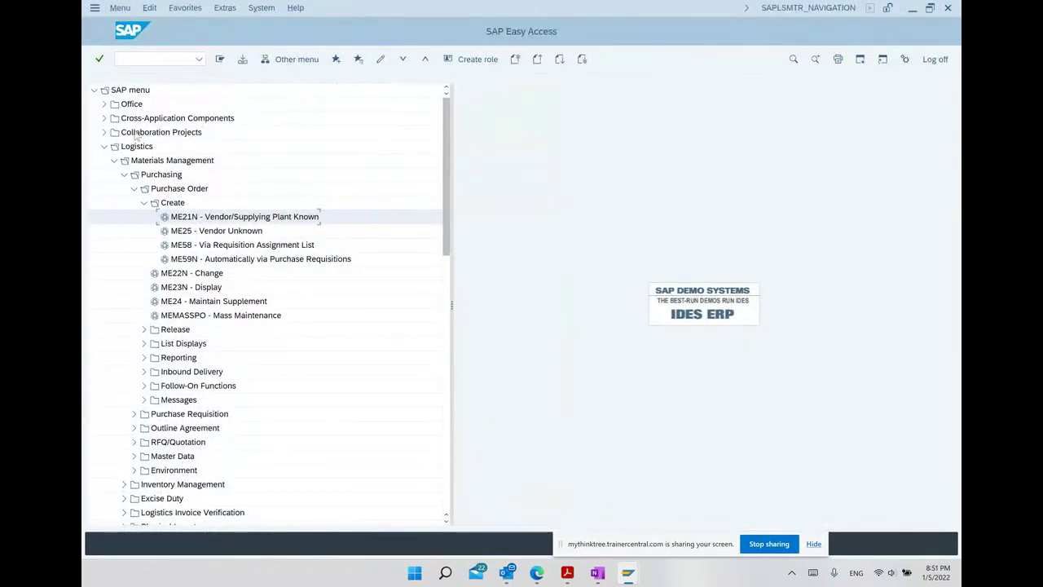
Collapse Purchasing and expand Inventory Management > Goods Movement to select MIGO.
{"action": "left_click", "coordinate": [124, 175]}
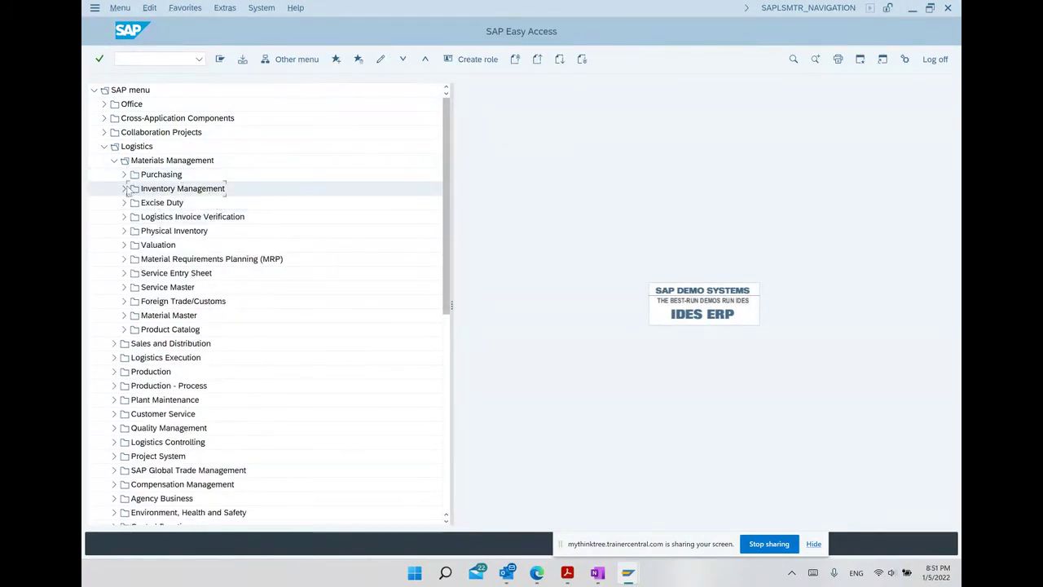
{"action": "left_click", "coordinate": [124, 188]}
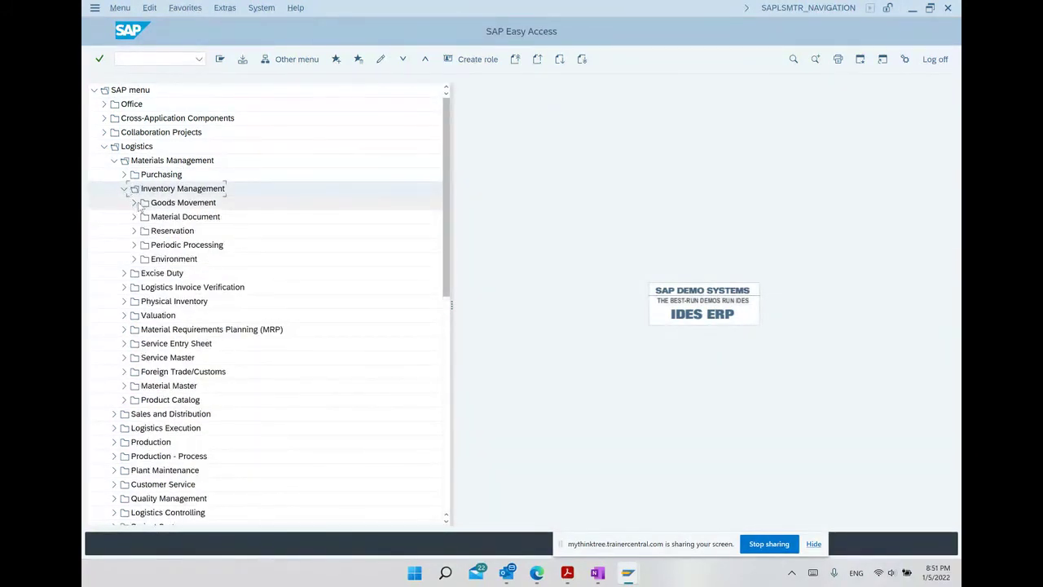
{"action": "left_click", "coordinate": [139, 203]}
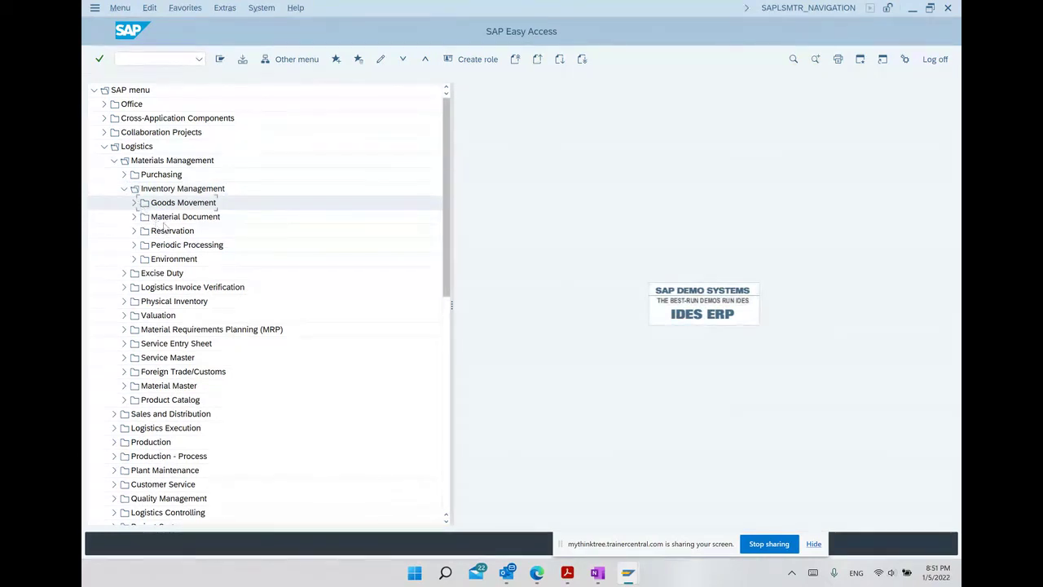
{"action": "left_click", "coordinate": [134, 204]}
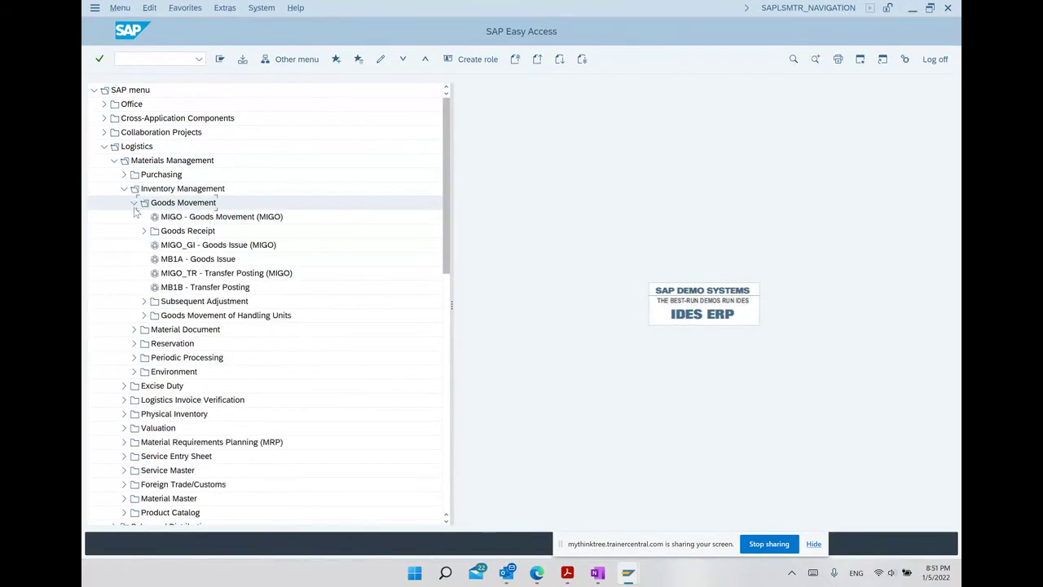
{"action": "left_click", "coordinate": [181, 219]}
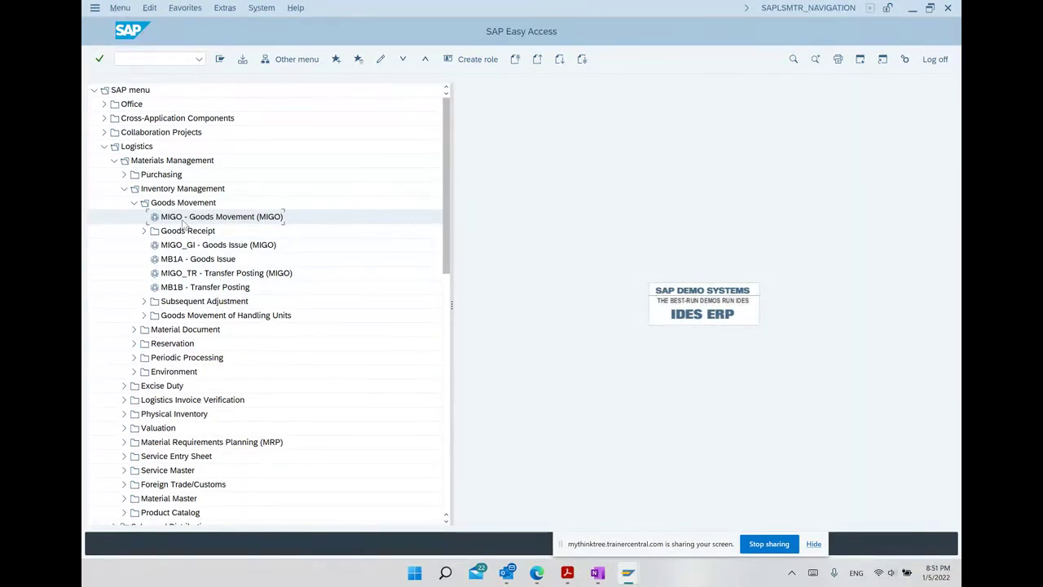
{"action": "double_click", "coordinate": [184, 221]}
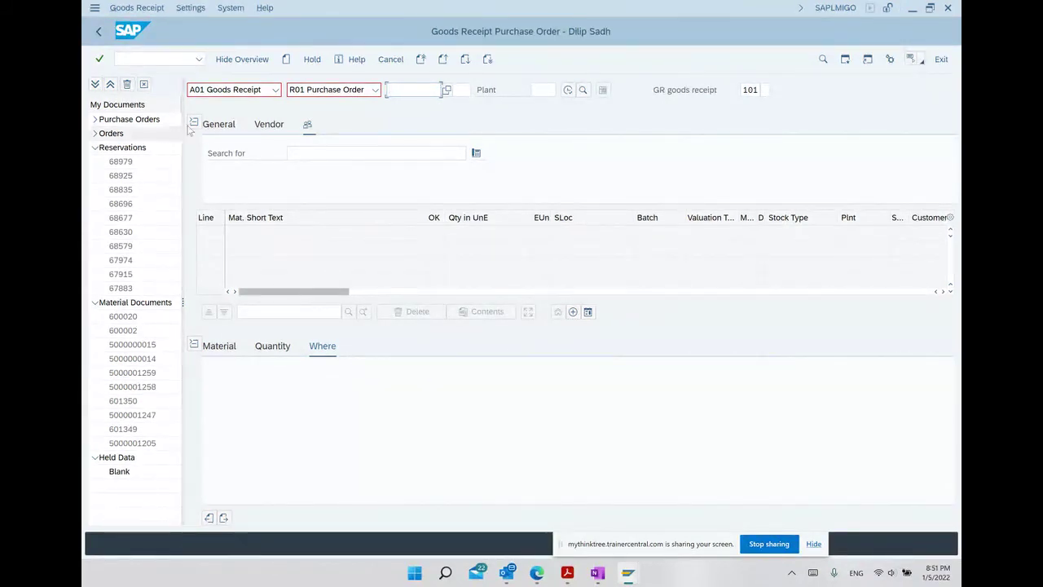
{"action": "left_click", "coordinate": [243, 91]}
{"action": "left_click", "coordinate": [238, 106]}
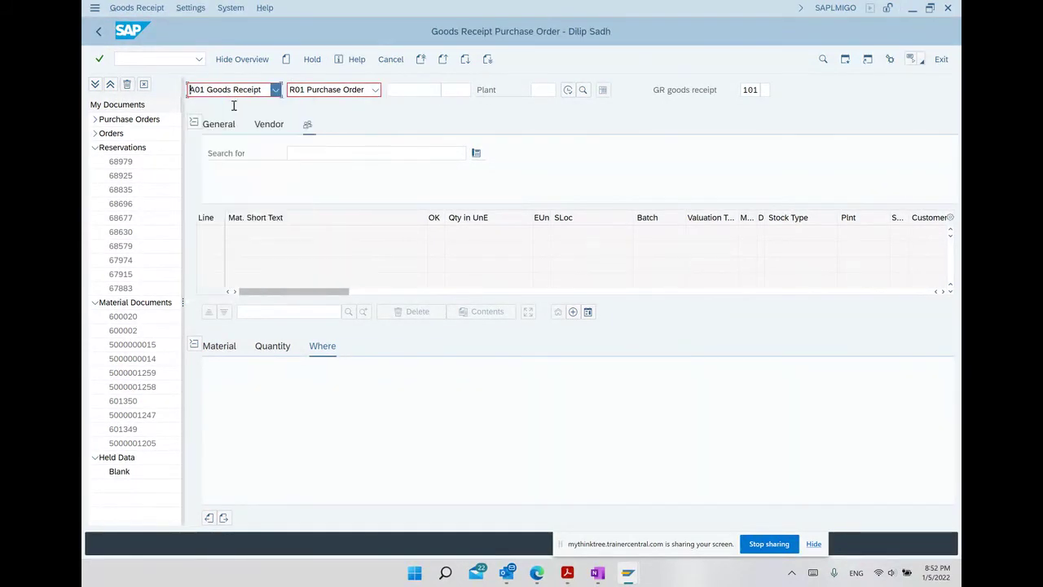
{"action": "left_click", "coordinate": [326, 92]}
{"action": "left_click", "coordinate": [326, 107]}
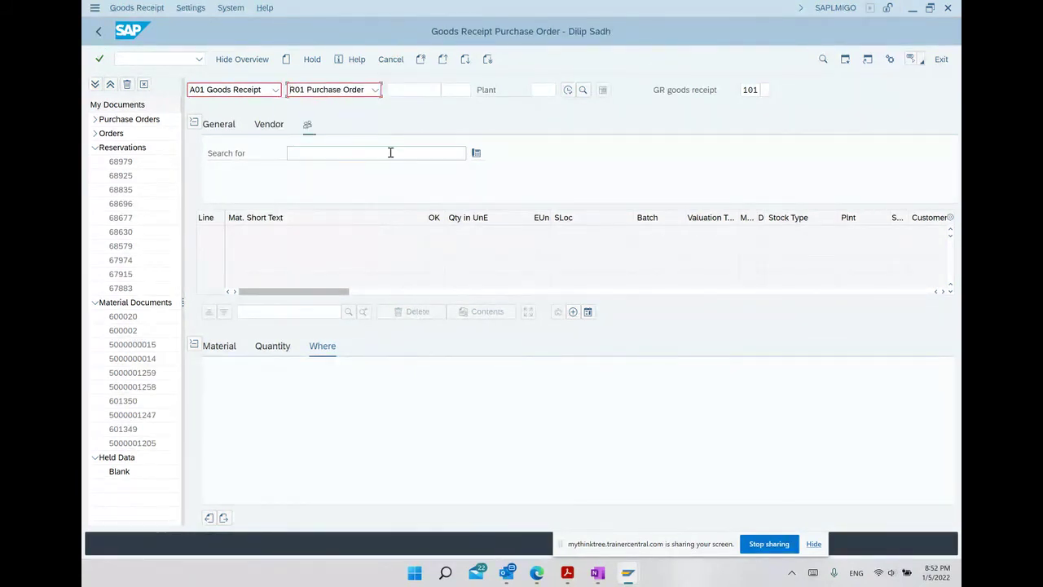
{"action": "left_click", "coordinate": [408, 89]}
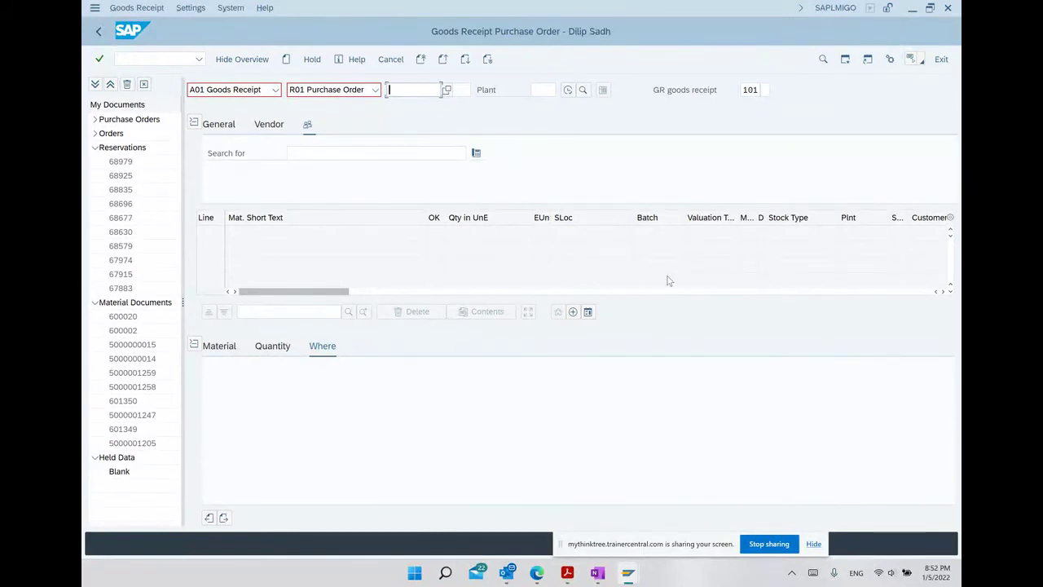
{"action": "key", "text": "ctrl+v"}
{"action": "key", "text": "Return"}
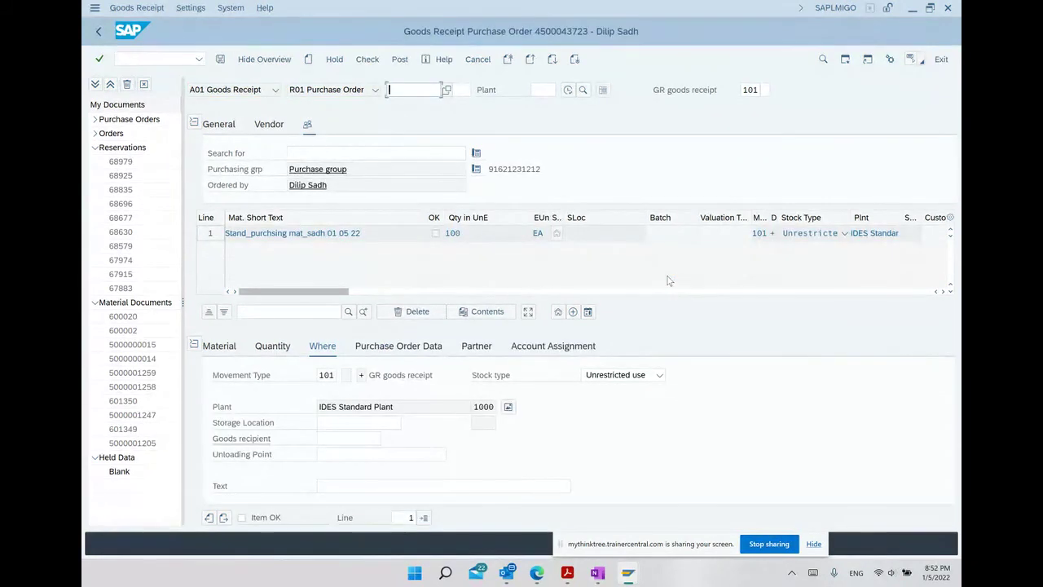
Set storage location 0001 and review material 33097 and quantity 100.
{"action": "left_click", "coordinate": [380, 423]}
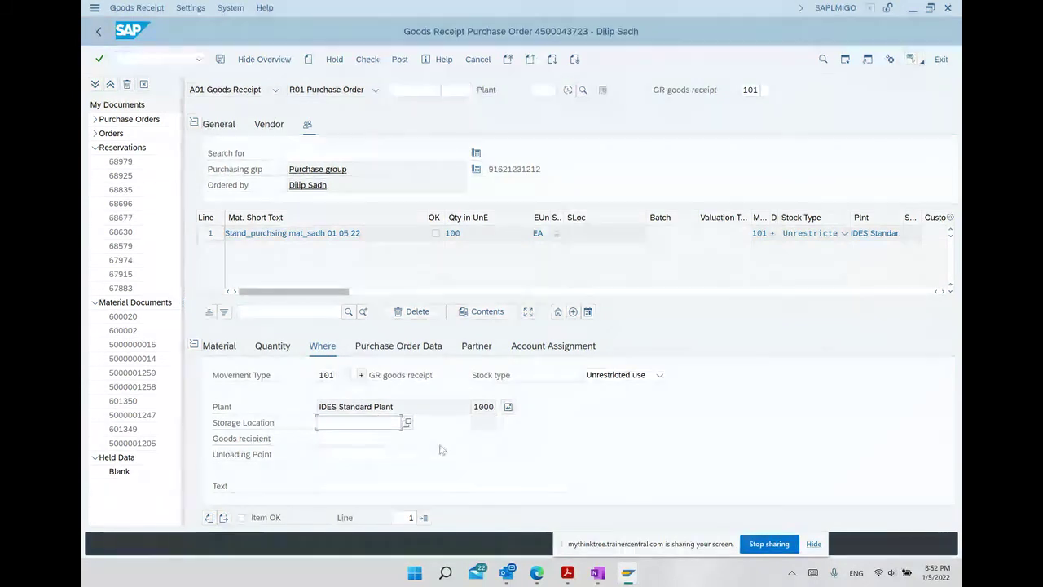
{"action": "type", "text": "0001"}
{"action": "key", "text": "Return"}
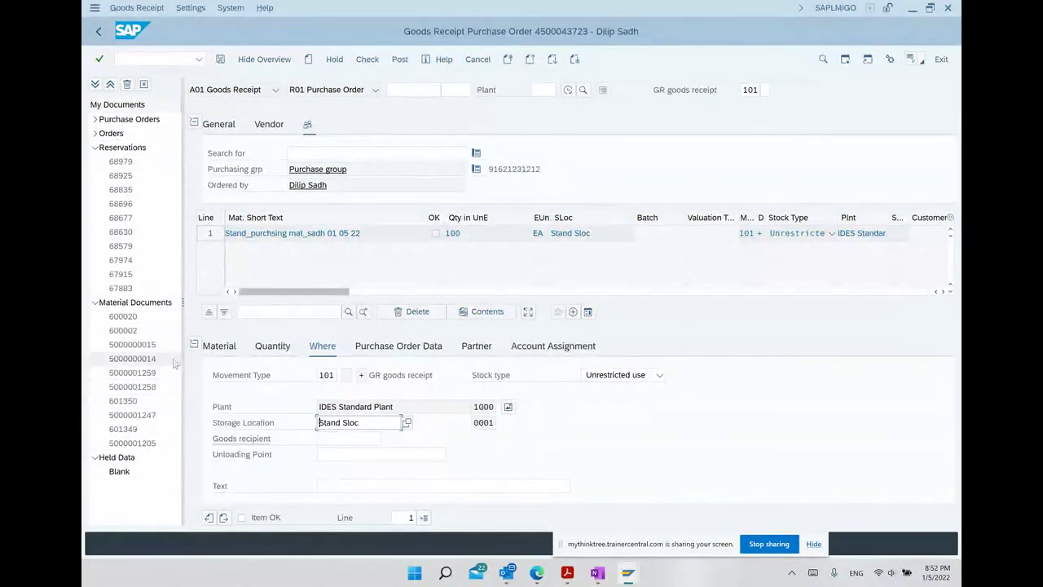
{"action": "left_click", "coordinate": [221, 355]}
{"action": "double_click", "coordinate": [541, 374]}
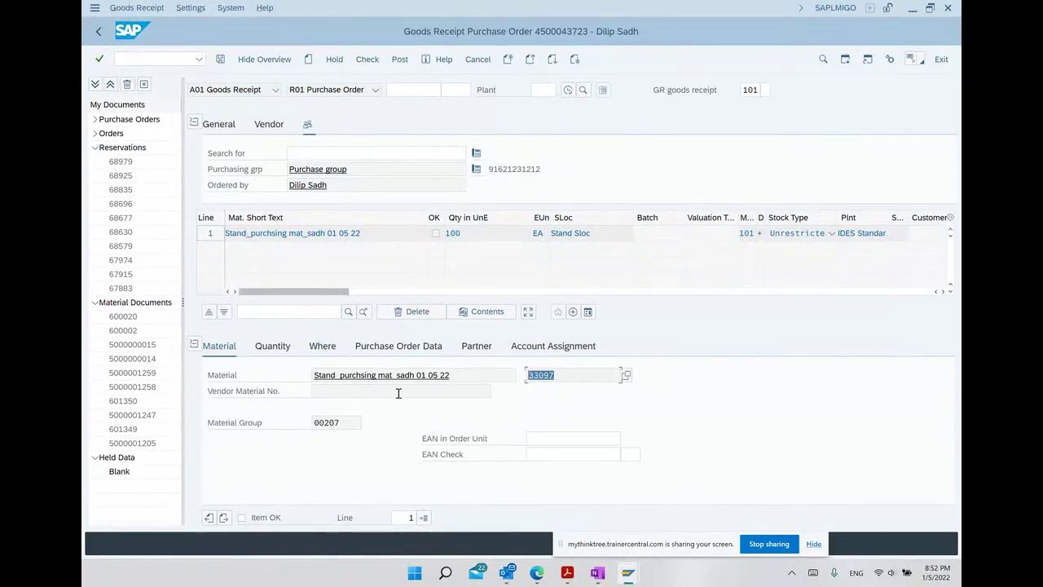
{"action": "left_click", "coordinate": [286, 347]}
{"action": "double_click", "coordinate": [345, 373]}
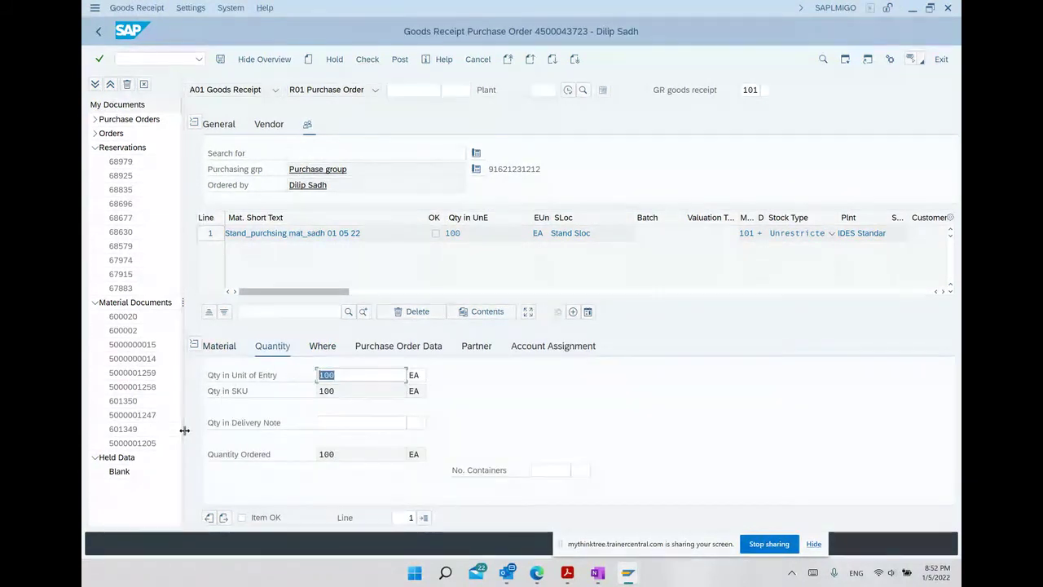
{"action": "left_click", "coordinate": [320, 348]}
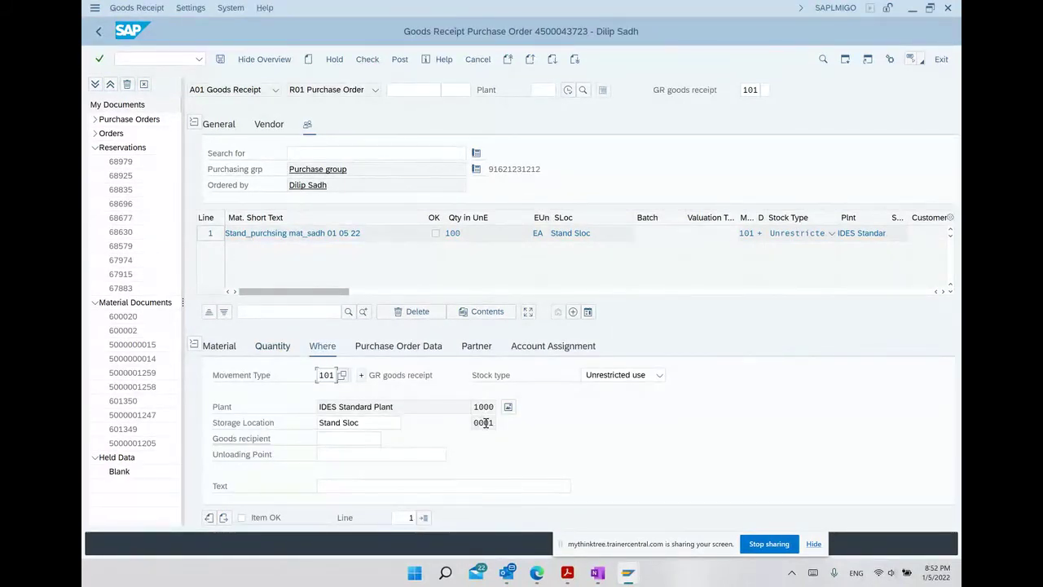
{"action": "left_click", "coordinate": [412, 346]}
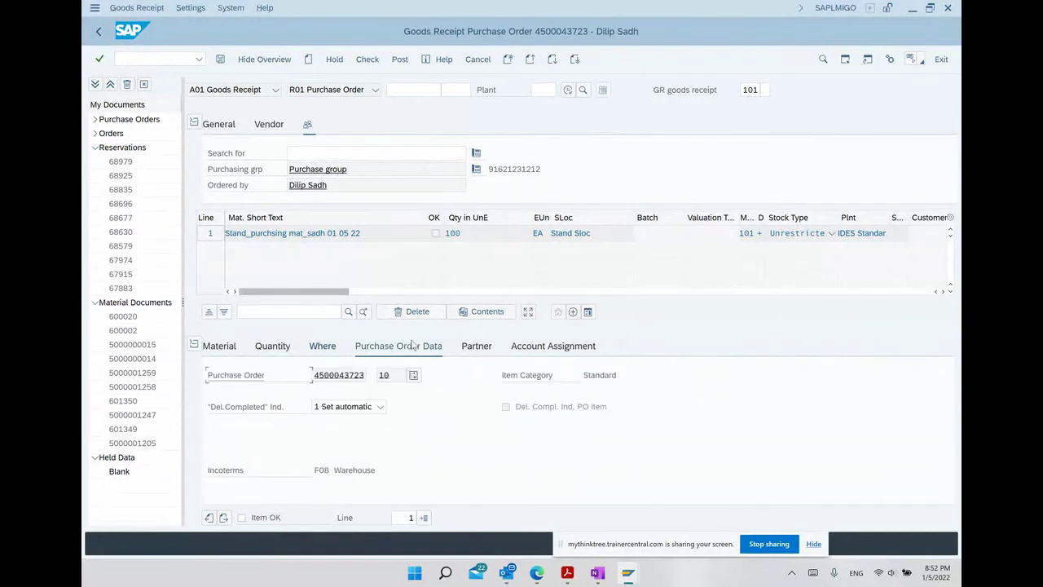
{"action": "double_click", "coordinate": [364, 375]}
{"action": "left_click", "coordinate": [477, 348]}
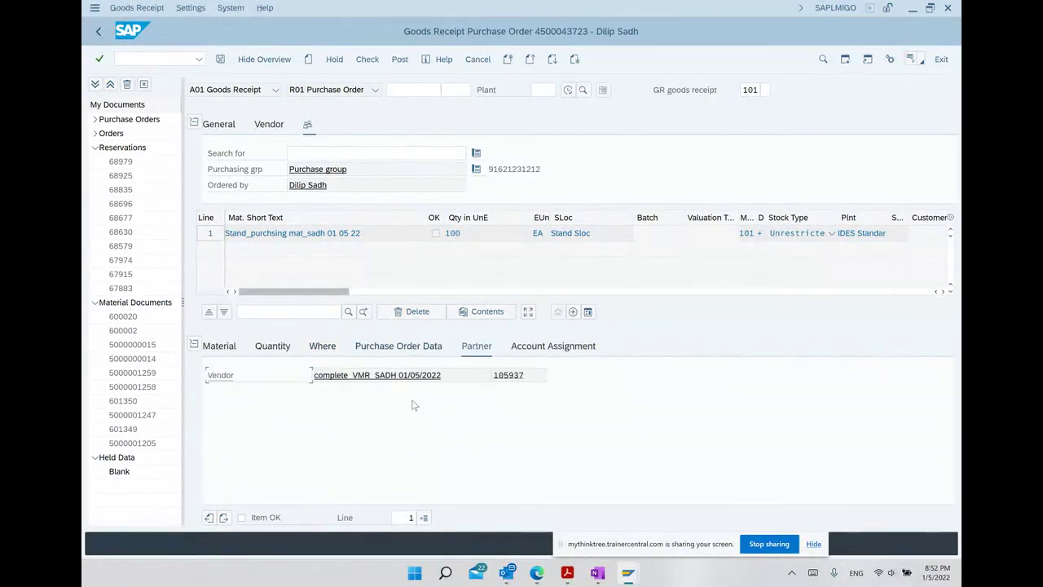
{"action": "double_click", "coordinate": [507, 375]}
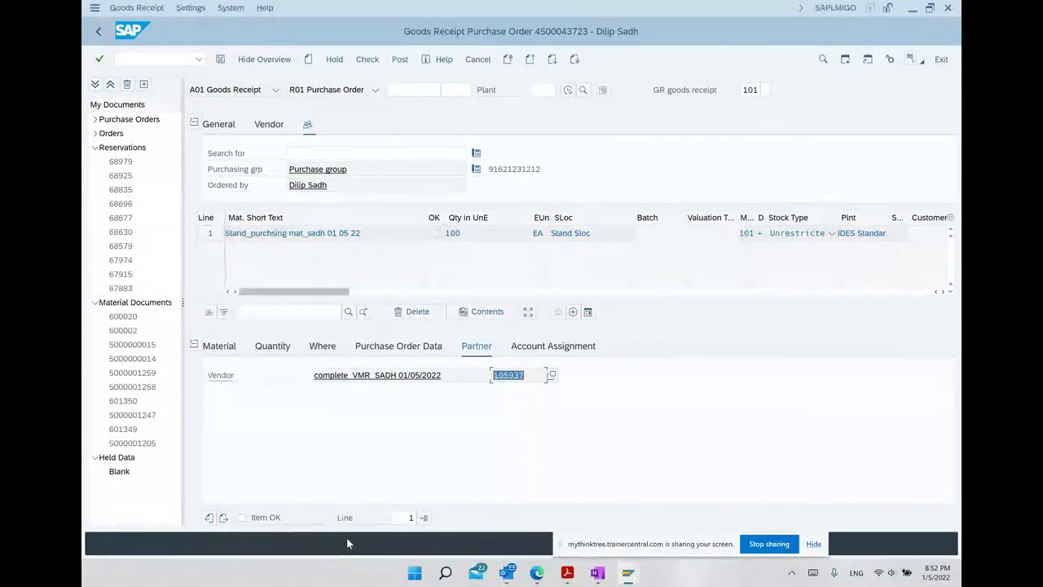
{"action": "left_click", "coordinate": [275, 525]}
{"action": "left_click", "coordinate": [275, 528]}
Check the receipt, dismiss the delivery-date warning, post as document 600024, then switch to OneNote.
{"action": "left_click", "coordinate": [367, 60]}
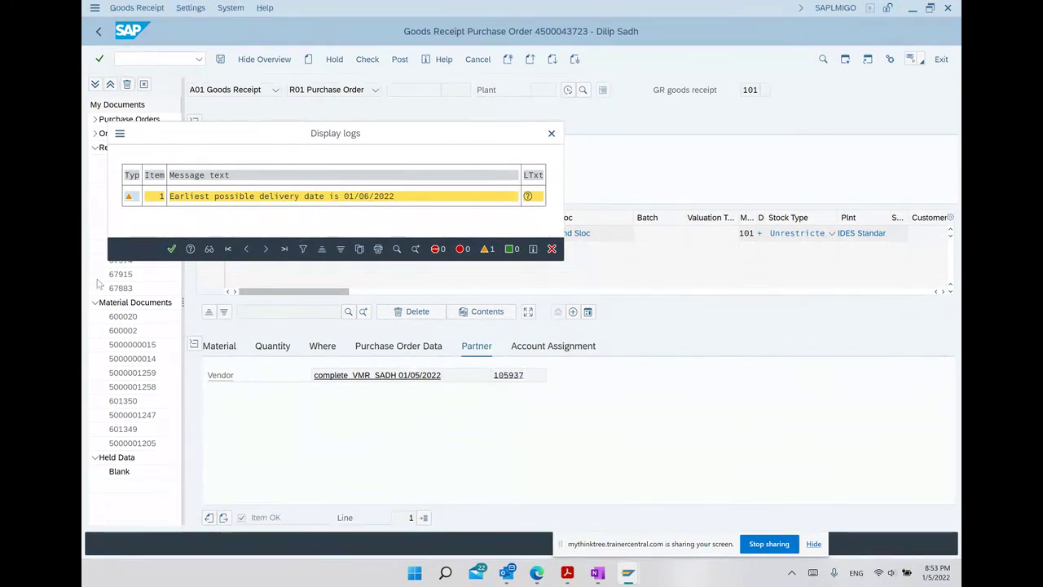
{"action": "left_click", "coordinate": [170, 250]}
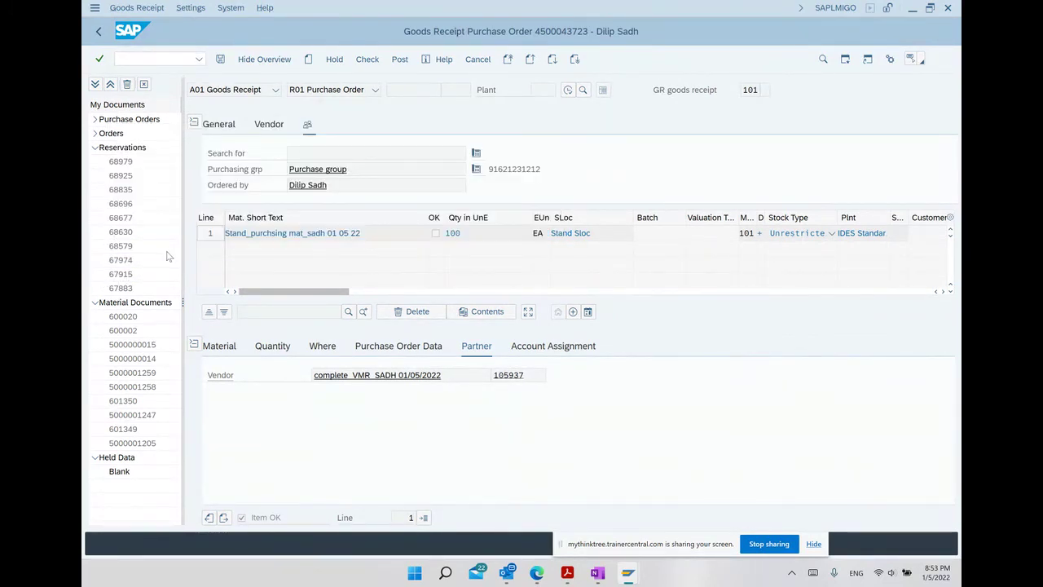
{"action": "left_click", "coordinate": [220, 60]}
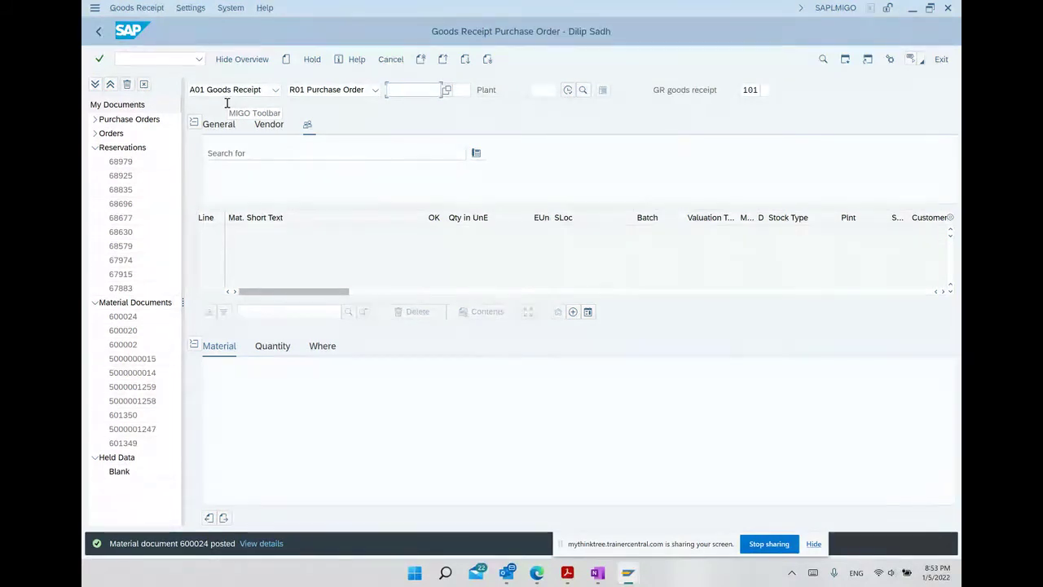
{"action": "left_click", "coordinate": [599, 573]}
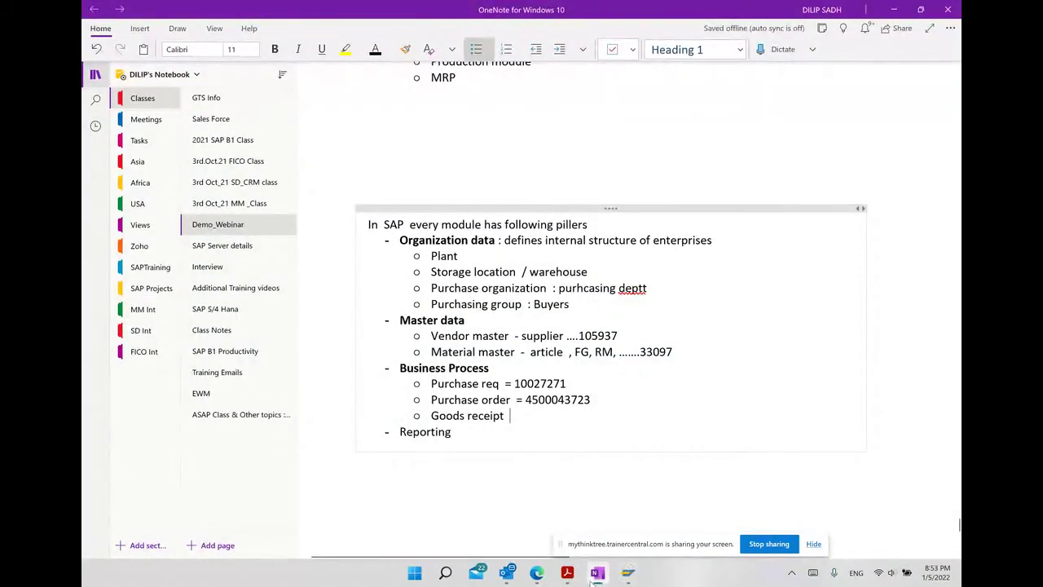
Show page 24, 'Results of a Goods Receipt Posting', of MM_WM_Demo_Think Tree.pdf in Acrobat.
{"action": "left_click", "coordinate": [567, 573]}
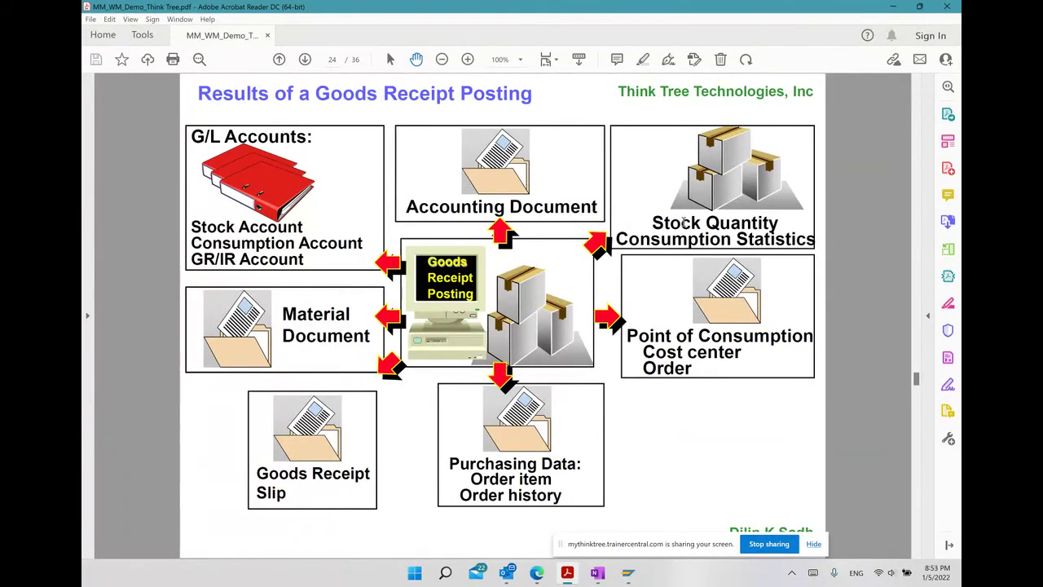
{"action": "left_click", "coordinate": [627, 574]}
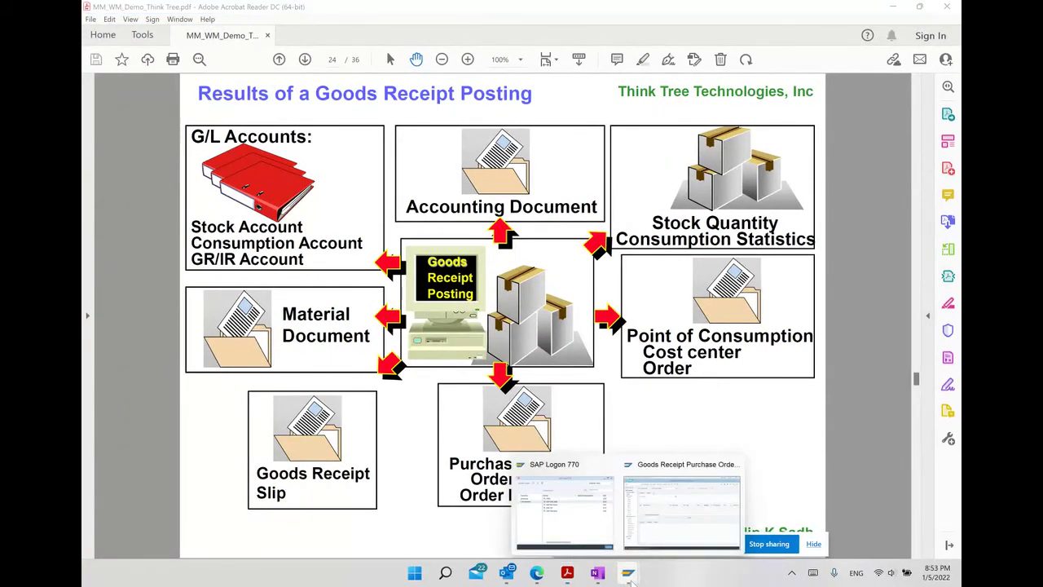
Return to SAP Easy Access and launch MB03 Display under Inventory Management > Material Document.
{"action": "left_click", "coordinate": [672, 524]}
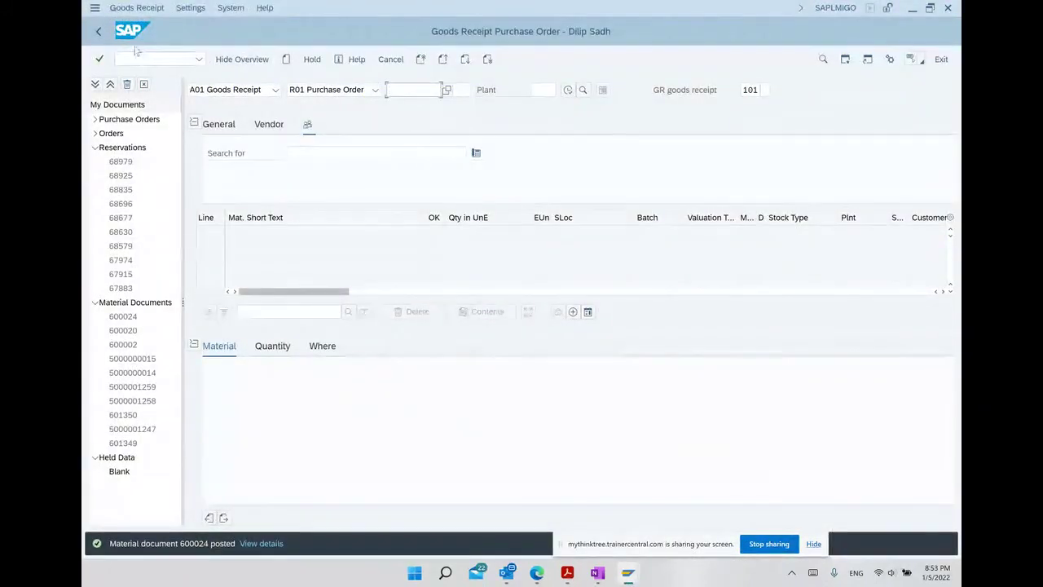
{"action": "left_click", "coordinate": [98, 31]}
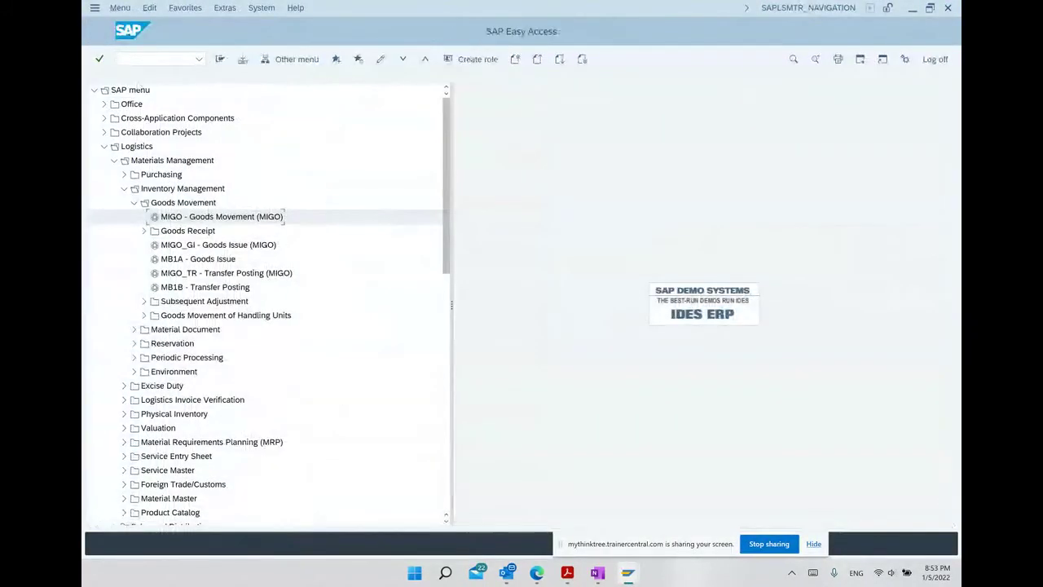
{"action": "left_click", "coordinate": [134, 202]}
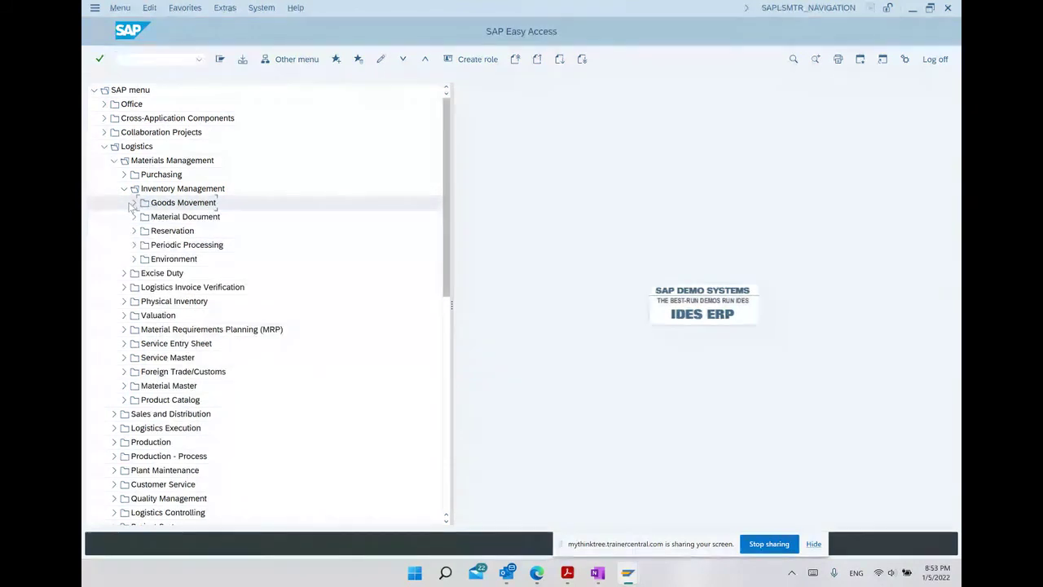
{"action": "left_click", "coordinate": [134, 216]}
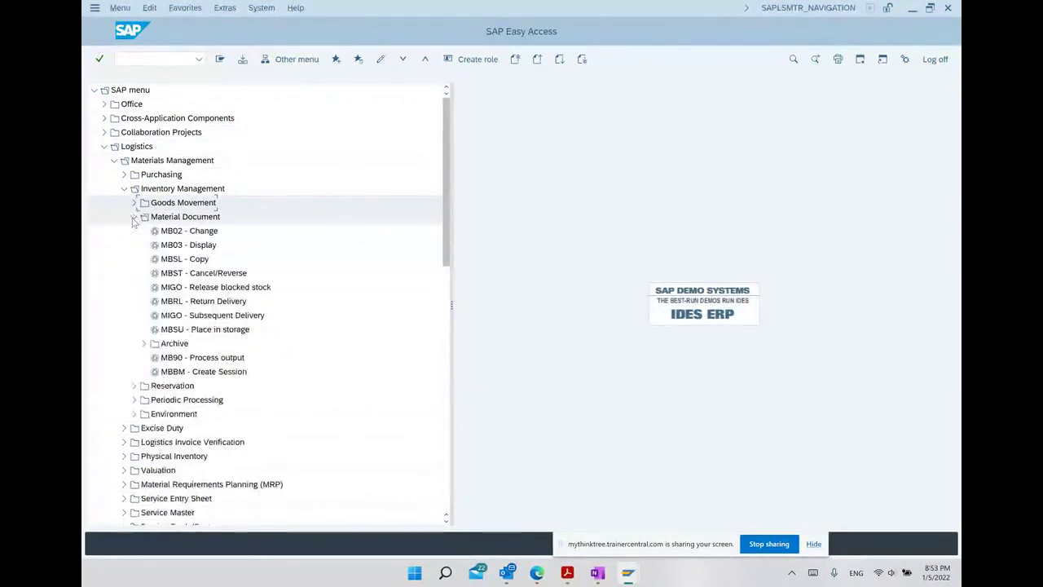
{"action": "double_click", "coordinate": [200, 247]}
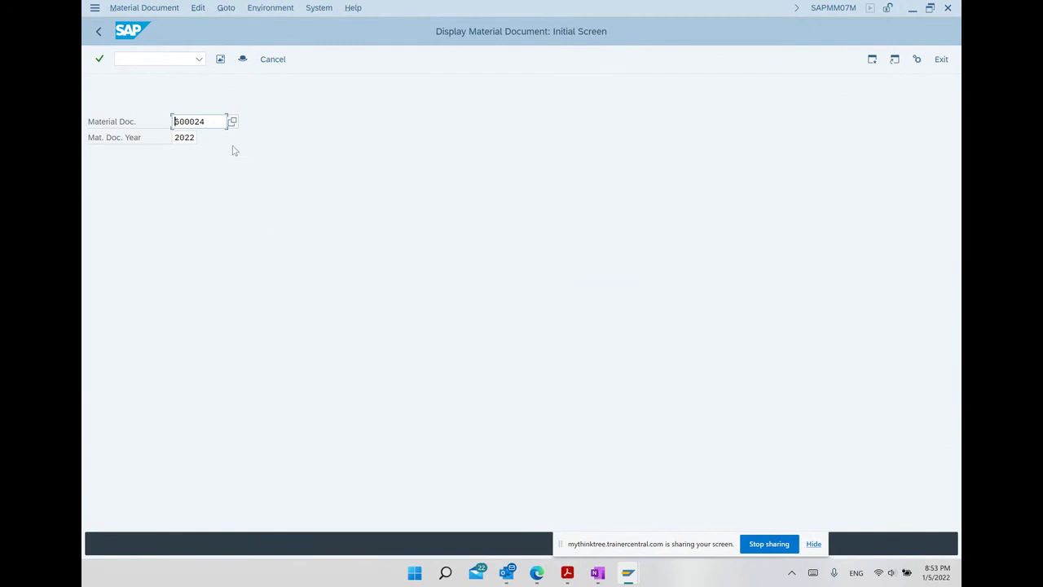
{"action": "key", "text": "Return"}
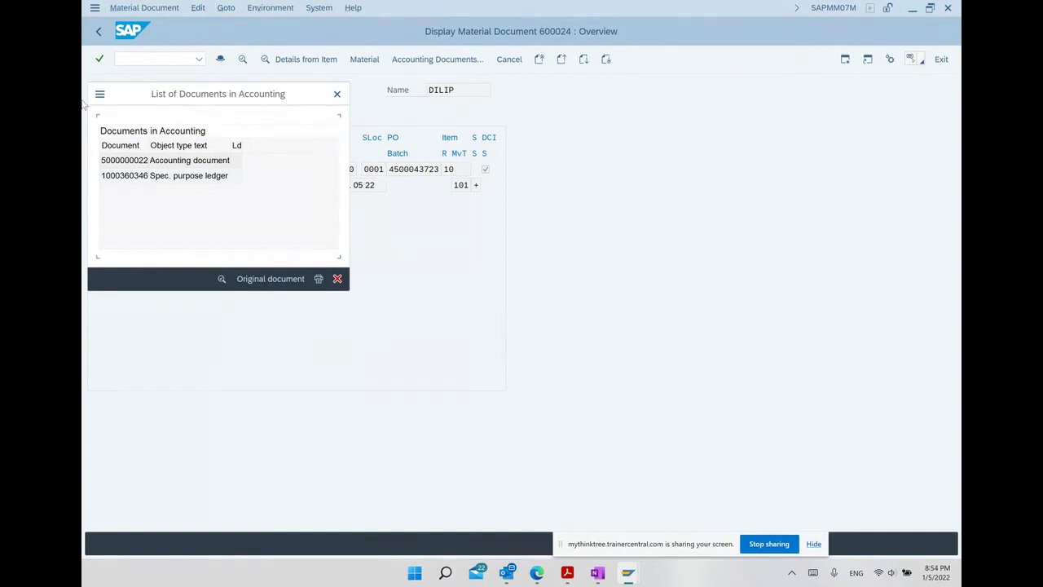
{"action": "double_click", "coordinate": [181, 162]}
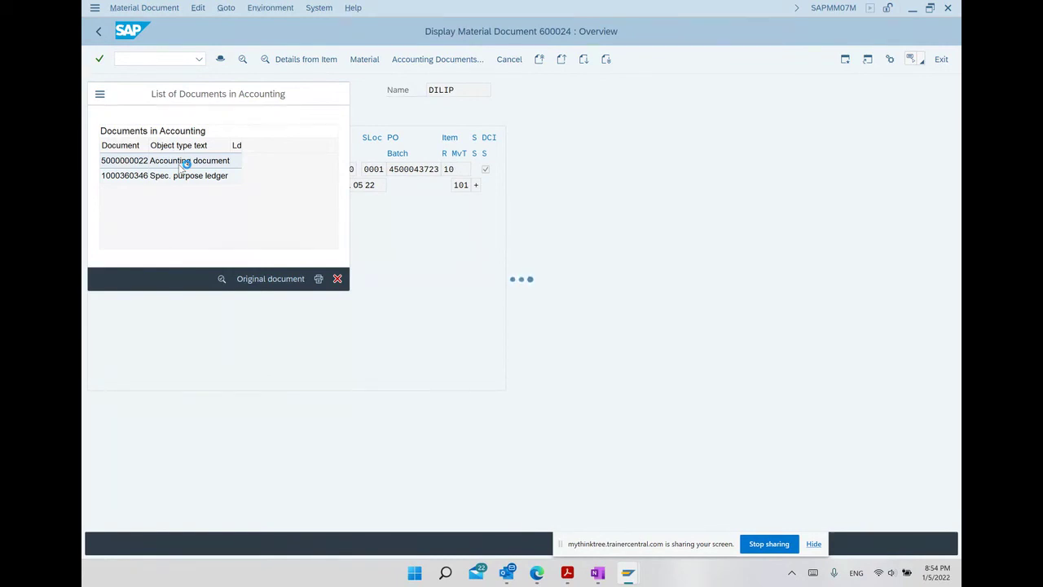
{"action": "left_click", "coordinate": [567, 572]}
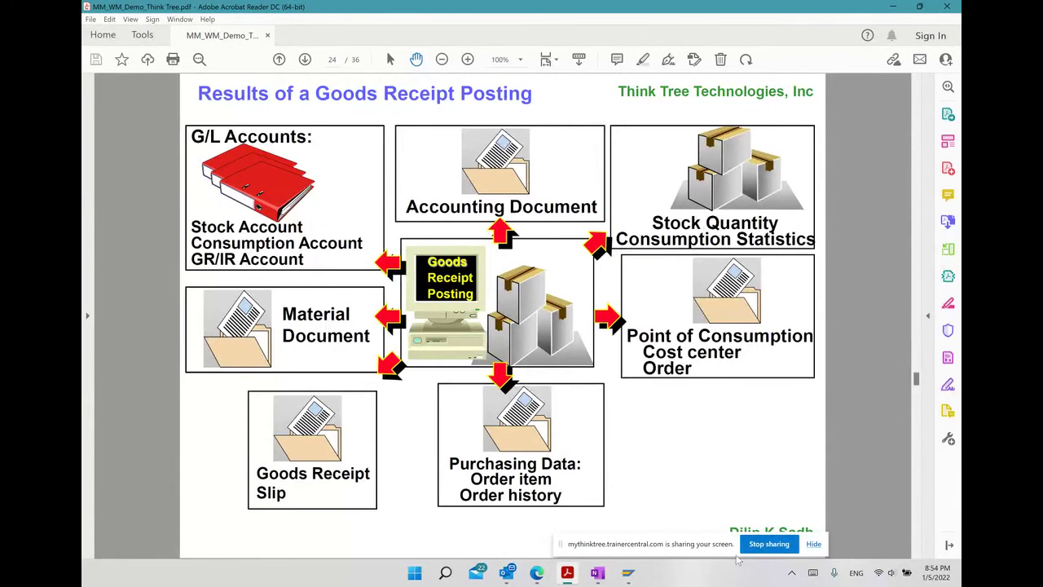
Advance Acrobat to page 25, 'Material Movements Through IM and WM'.
{"action": "left_click", "coordinate": [628, 573]}
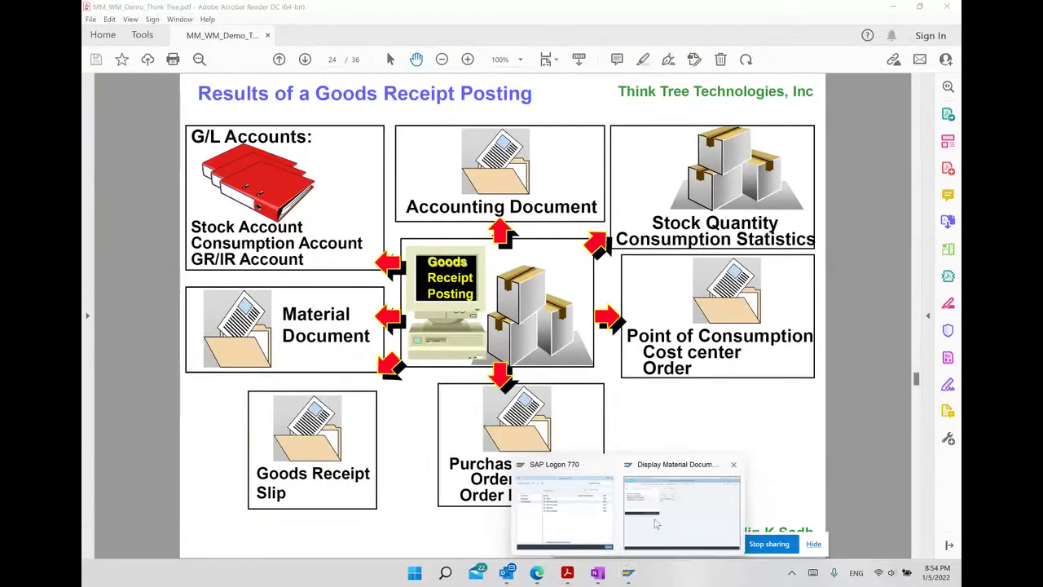
{"action": "left_click", "coordinate": [655, 525]}
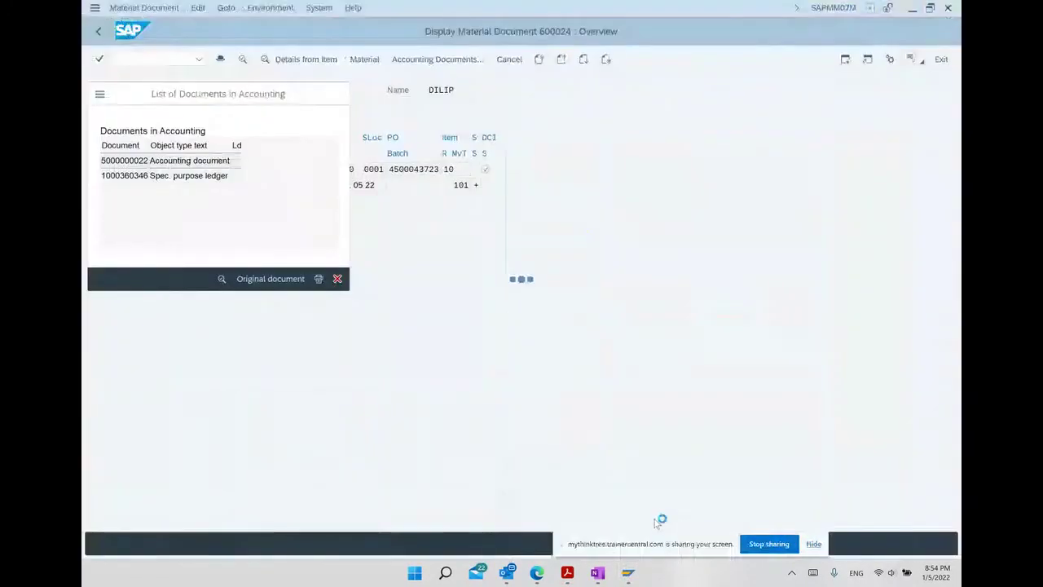
{"action": "left_click", "coordinate": [567, 573]}
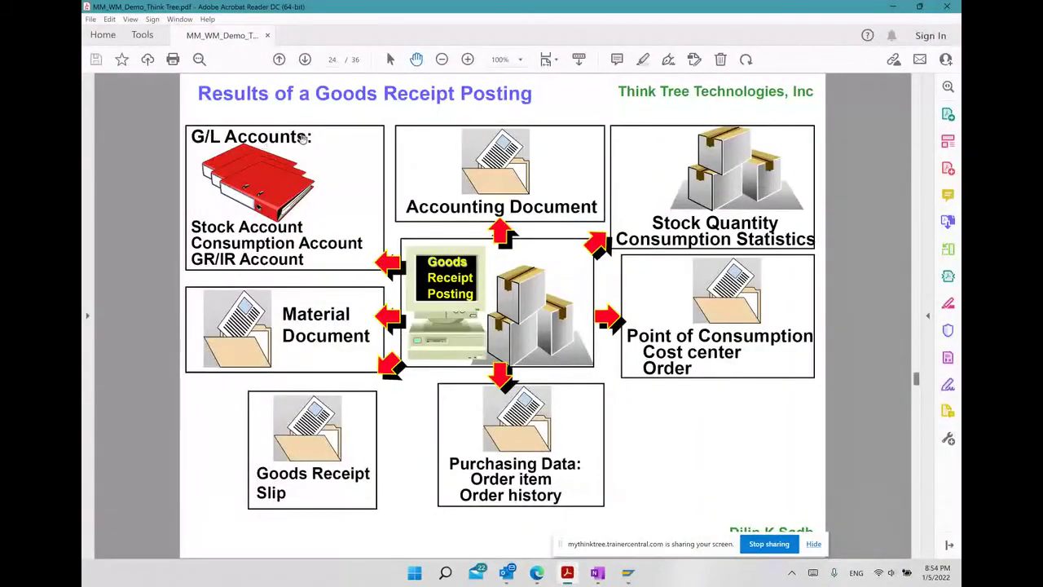
{"action": "left_click", "coordinate": [305, 60]}
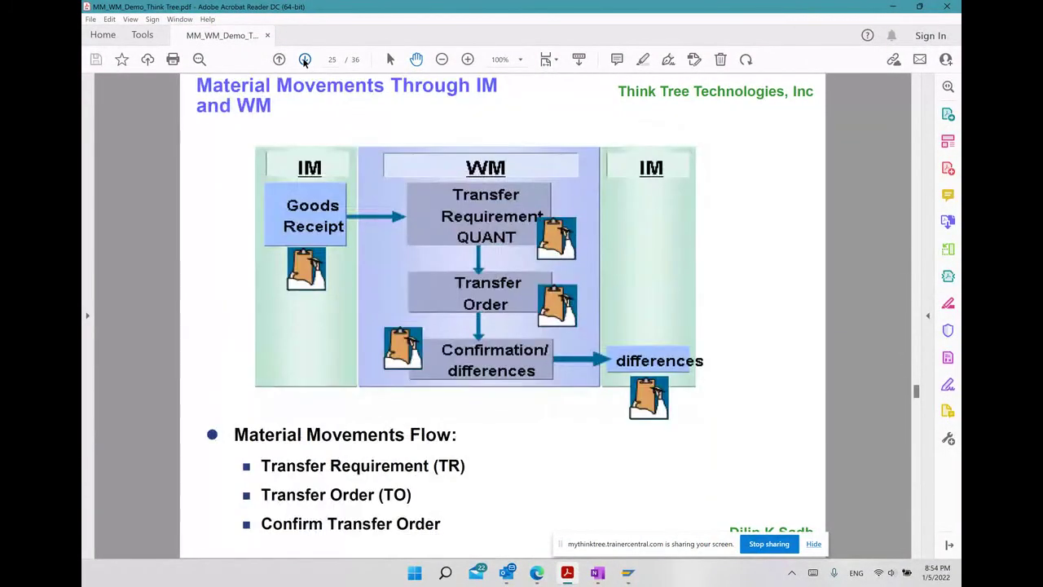
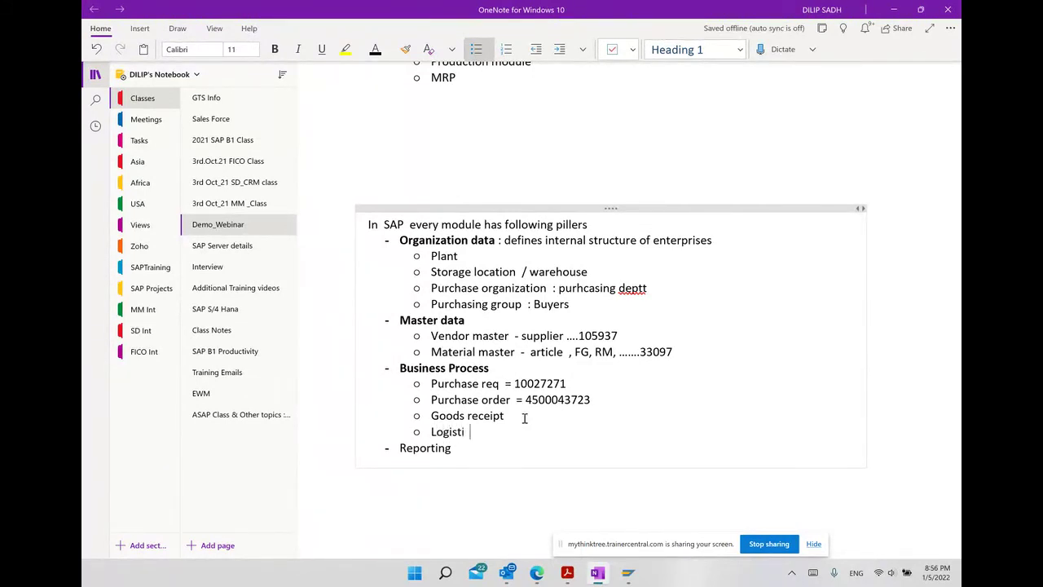
Type 'Logistic Invoice verification =' as the next bullet under Business Process in OneNote.
{"action": "type", "text": "c Invoice verification ="}
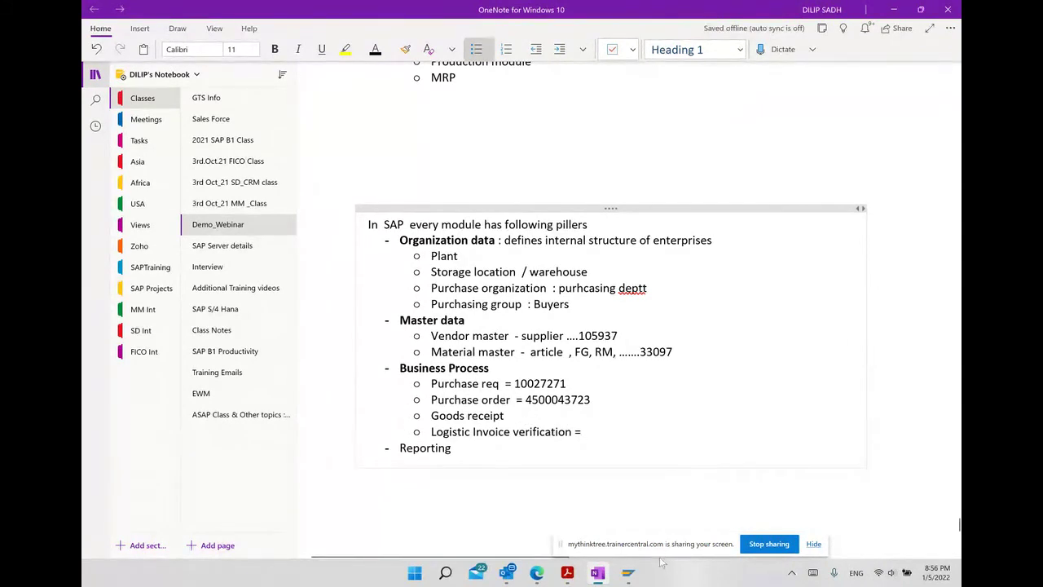
In SAP, launch MIRO from Logistics Invoice Verification > Document Entry.
{"action": "mouse_move", "coordinate": [634, 567]}
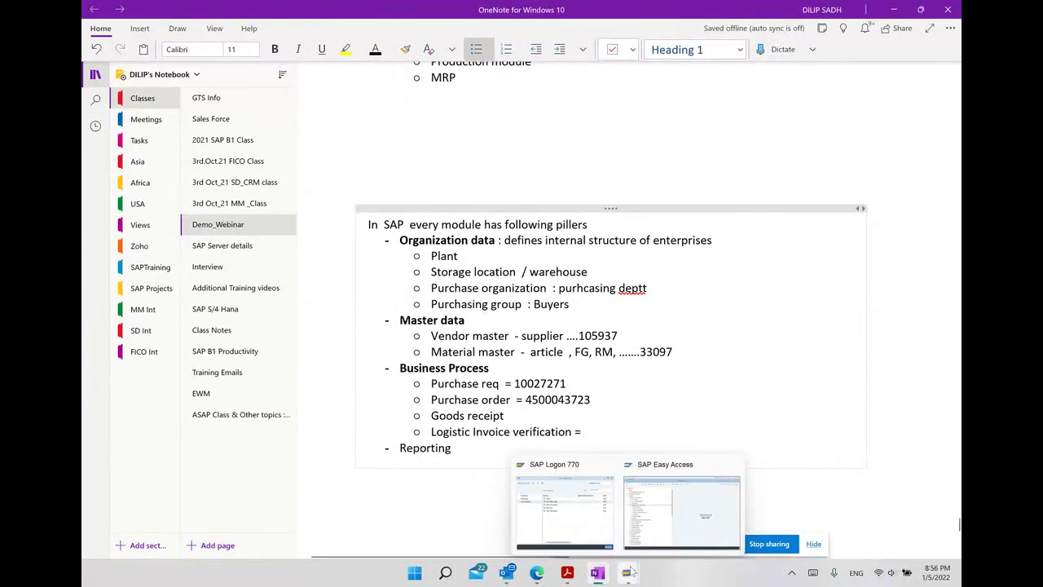
{"action": "left_click", "coordinate": [637, 505]}
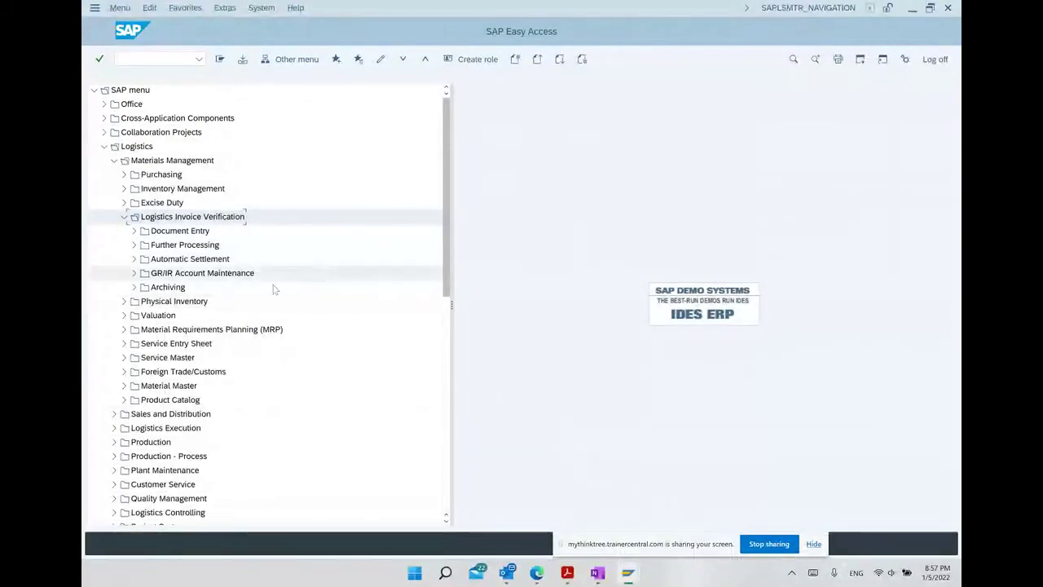
{"action": "left_click", "coordinate": [136, 232]}
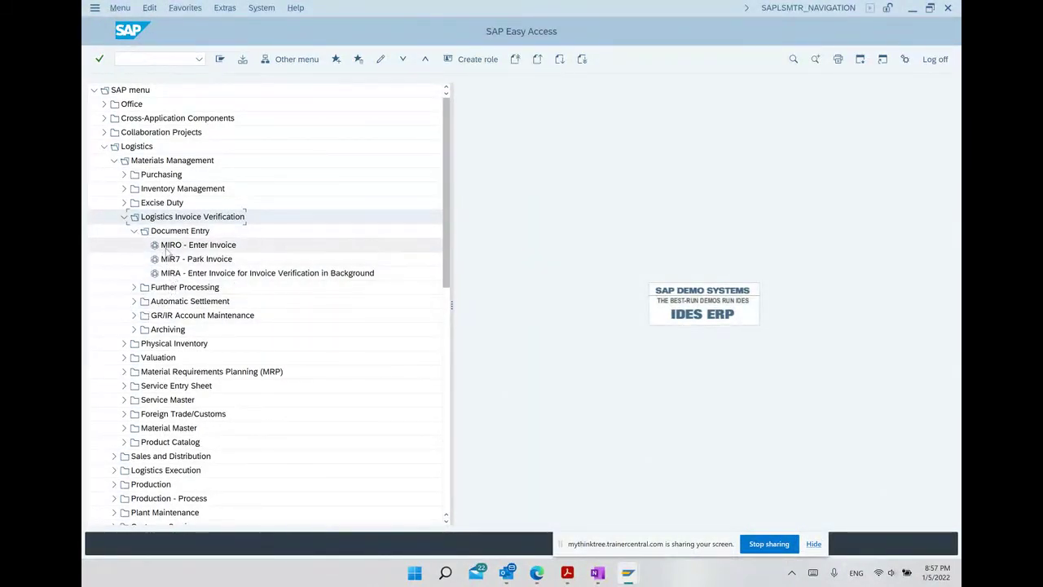
{"action": "double_click", "coordinate": [171, 246]}
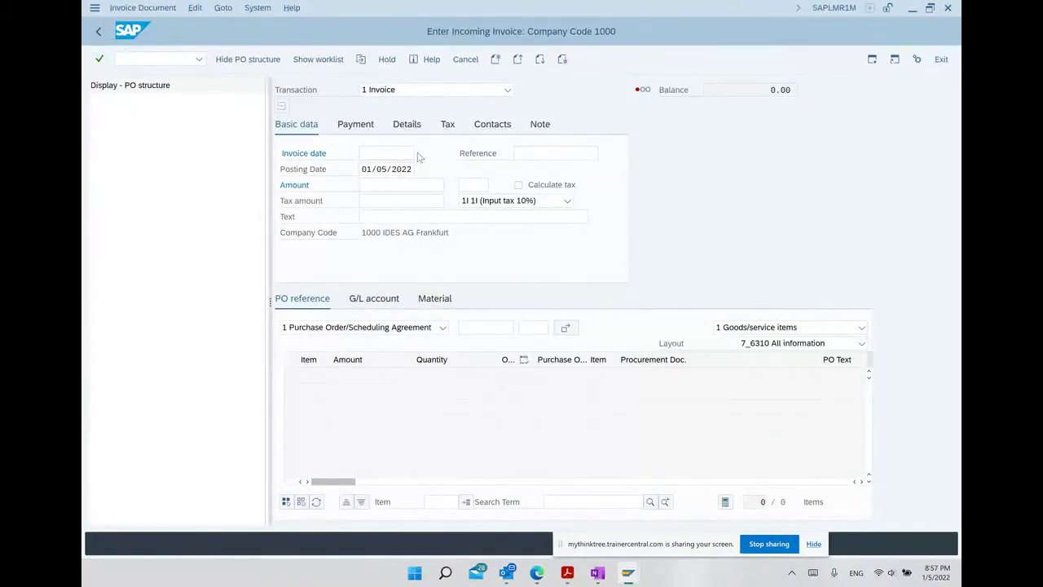
Enter invoice date 01/05/2022, amount 1,000.00 and purchase order 450004372.
{"action": "left_click", "coordinate": [425, 153]}
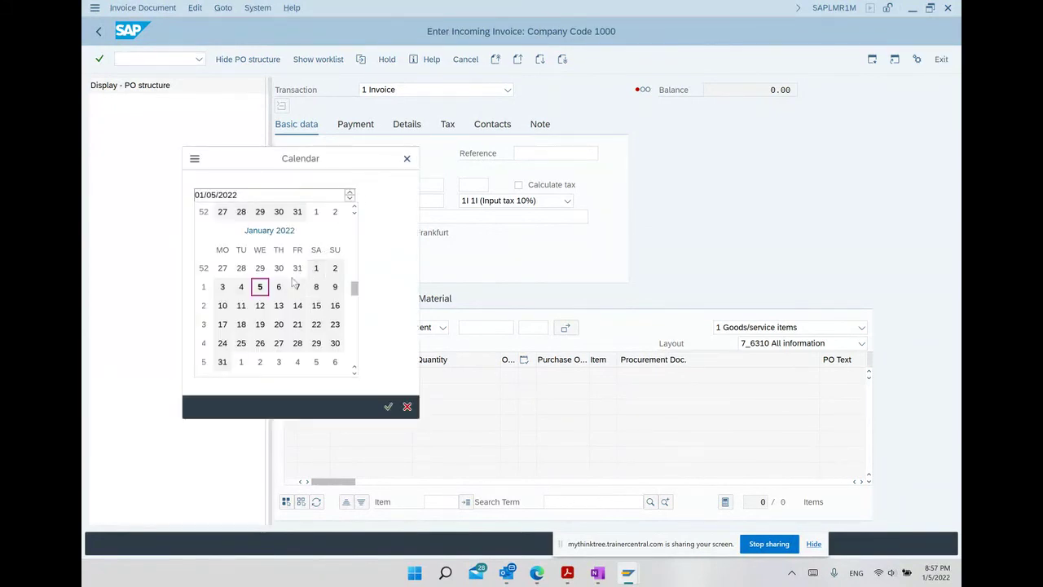
{"action": "double_click", "coordinate": [268, 290]}
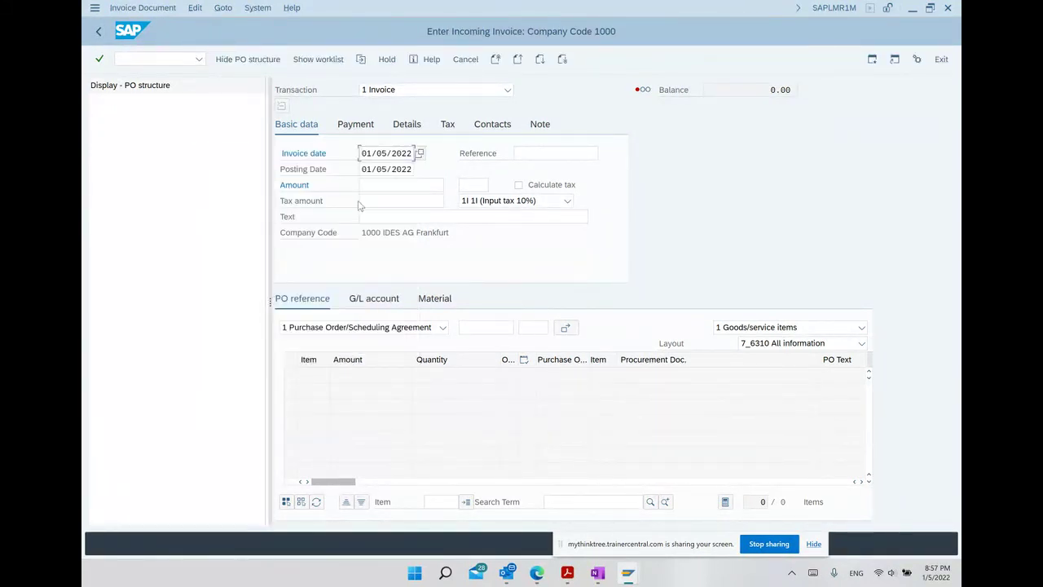
{"action": "left_click", "coordinate": [384, 186]}
{"action": "type", "text": "1000"}
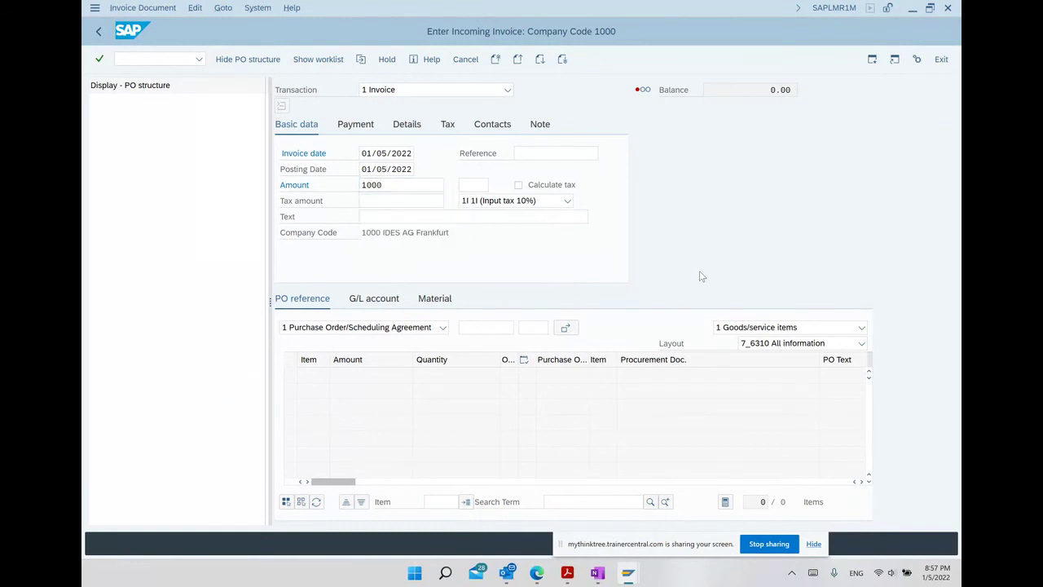
{"action": "key", "text": "Return"}
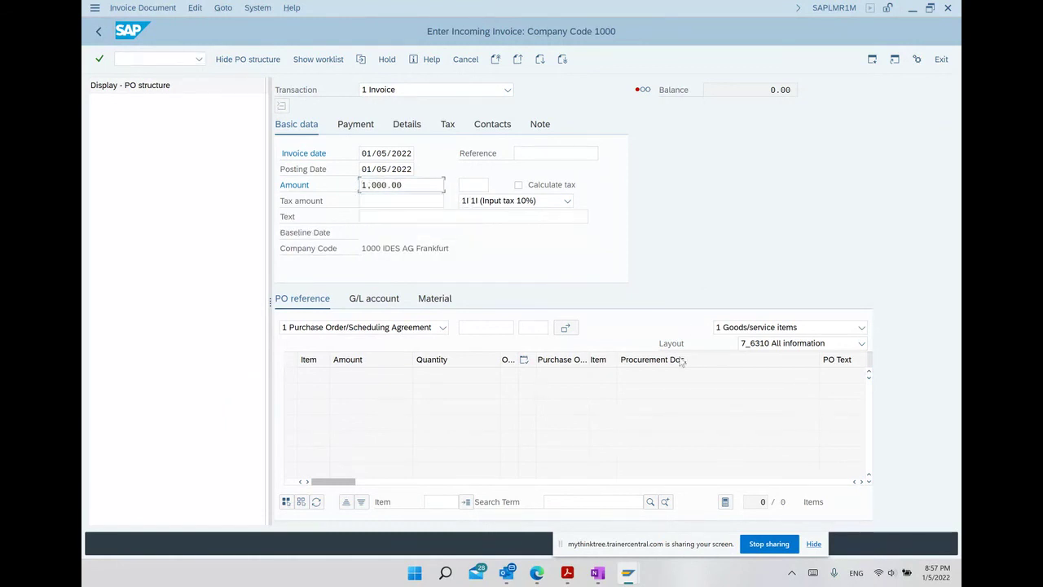
{"action": "left_click", "coordinate": [500, 326]}
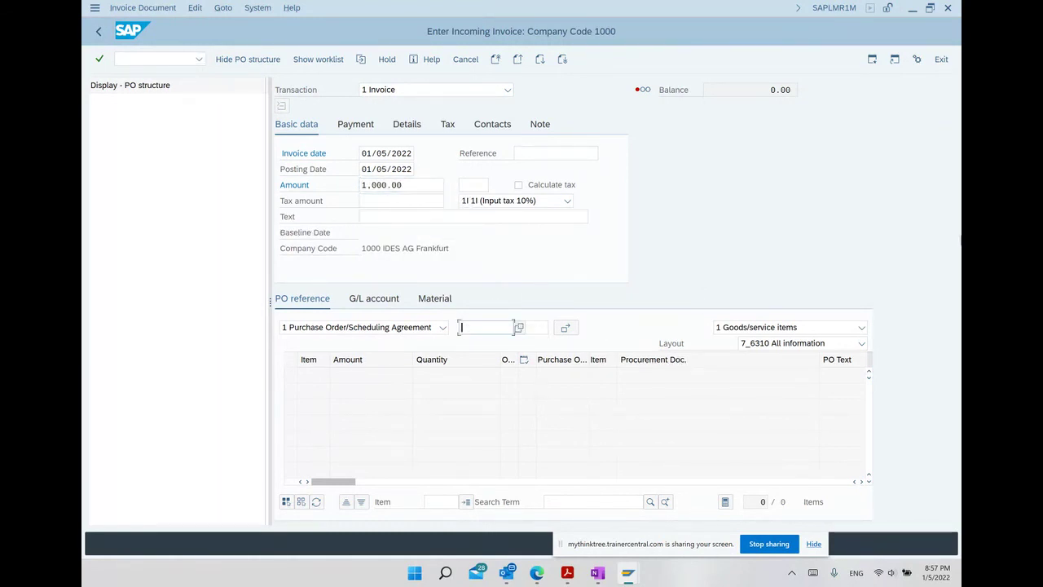
{"action": "type", "text": "450004372"}
{"action": "key", "text": "Return"}
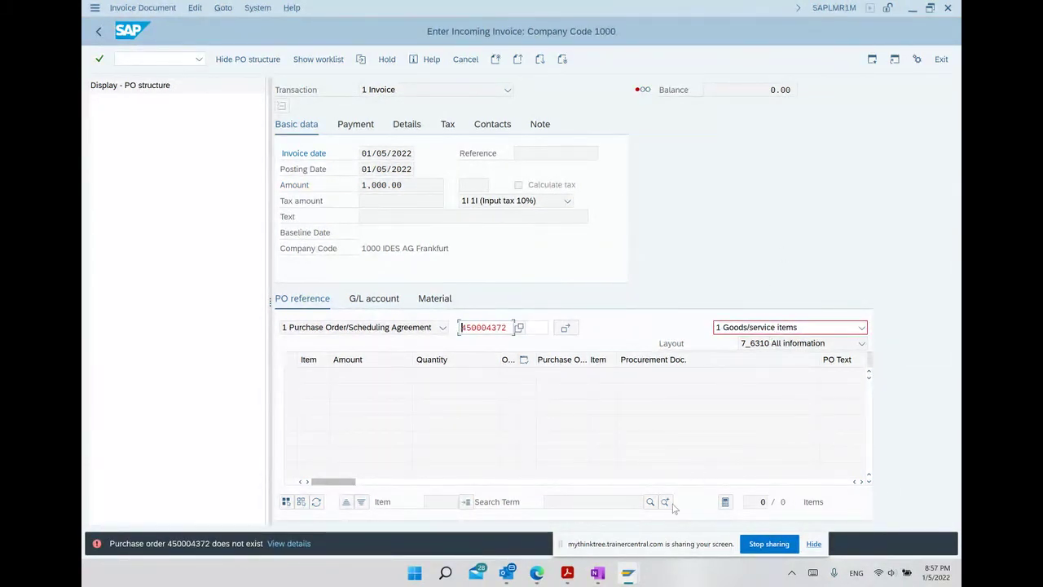
{"action": "mouse_move", "coordinate": [636, 575]}
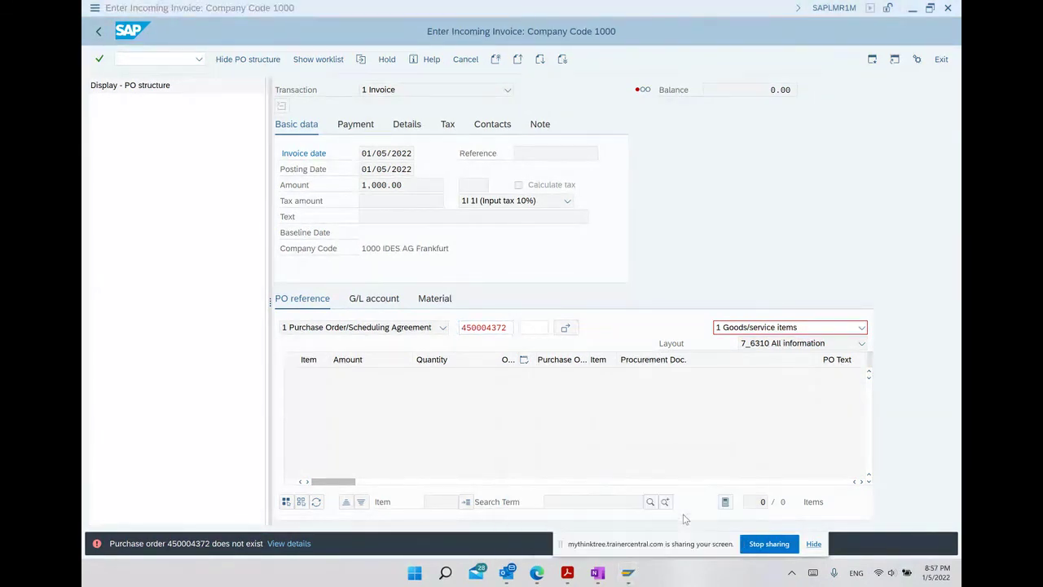
{"action": "left_click", "coordinate": [599, 573]}
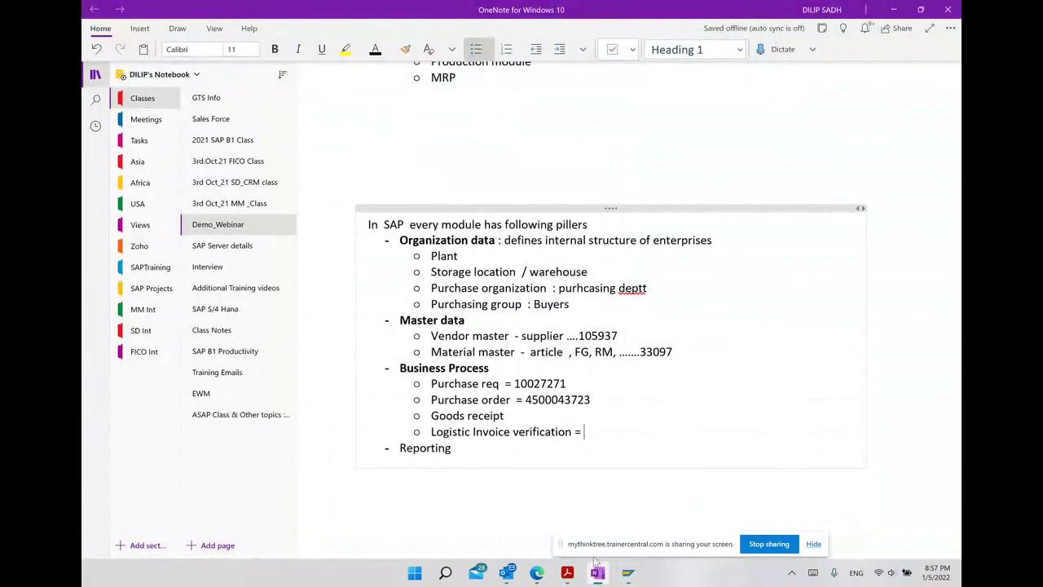
{"action": "left_click_drag", "start_coordinate": [526, 399], "coordinate": [597, 396]}
{"action": "key", "text": "ctrl+c"}
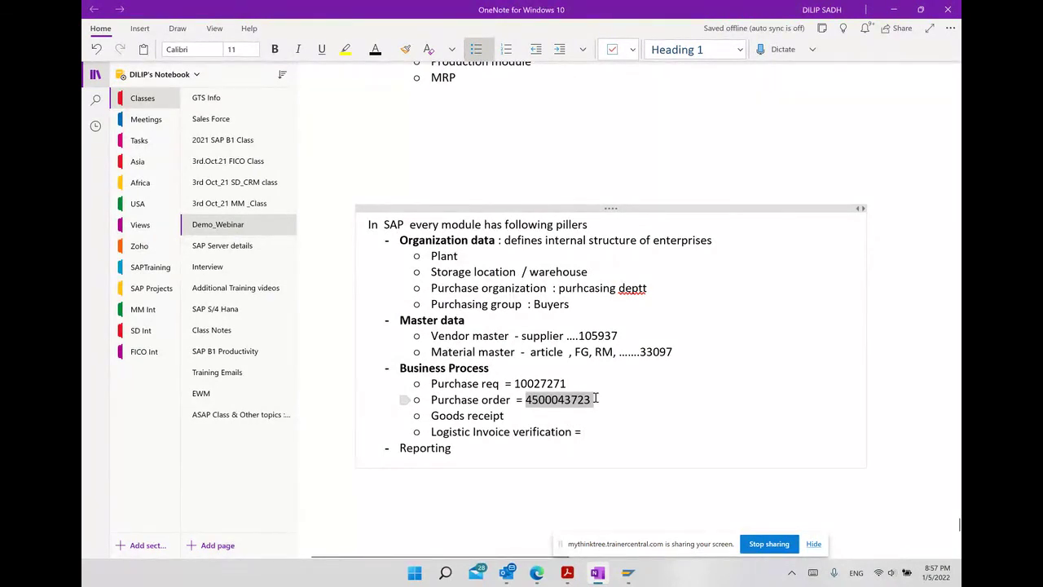
{"action": "left_click", "coordinate": [628, 573]}
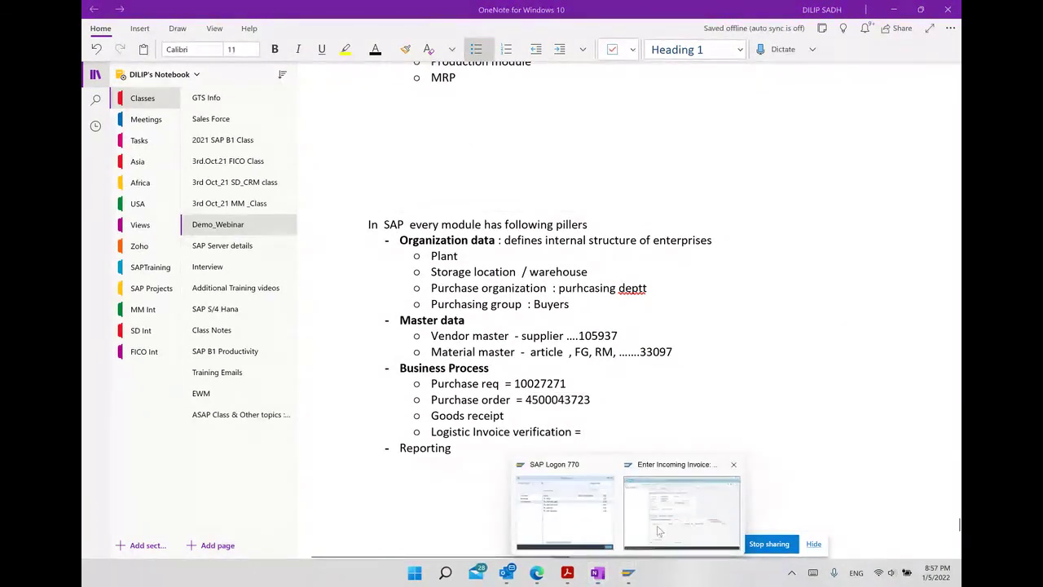
{"action": "left_click", "coordinate": [660, 531]}
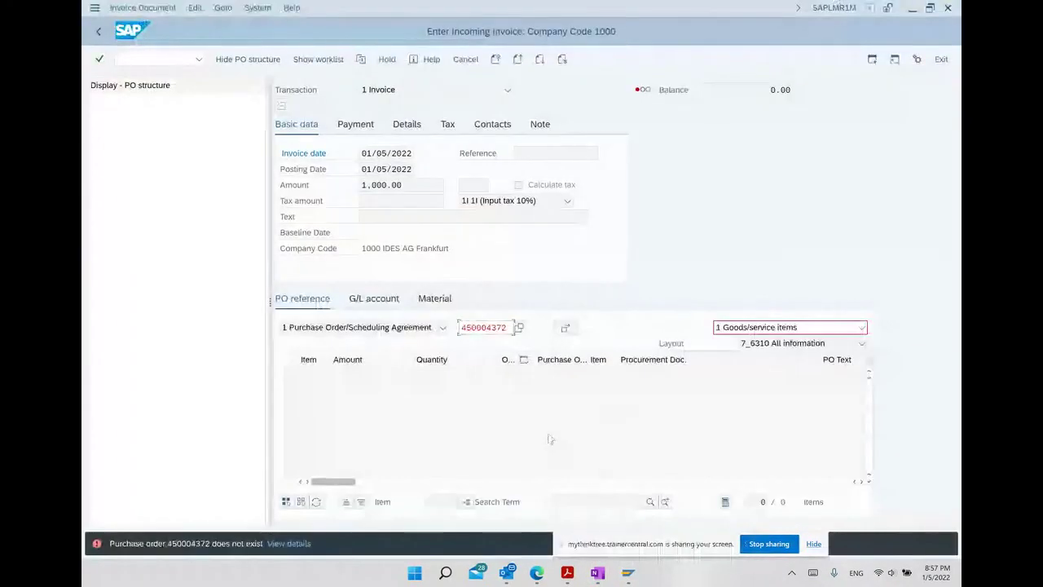
{"action": "double_click", "coordinate": [478, 326]}
{"action": "key", "text": "BackSpace"}
{"action": "key", "text": "ctrl+v"}
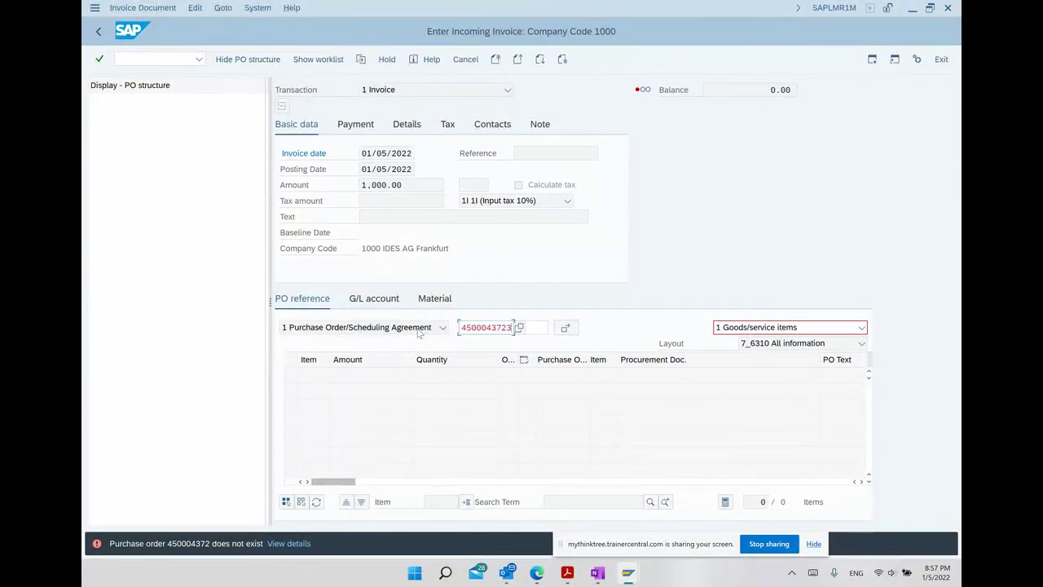
{"action": "key", "text": "Return"}
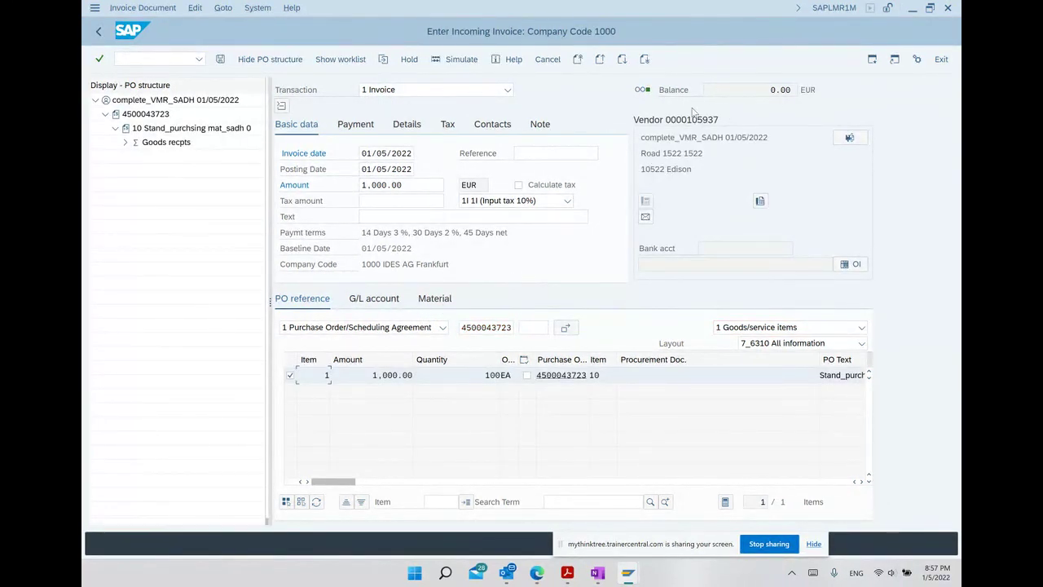
{"action": "left_click", "coordinate": [220, 59]}
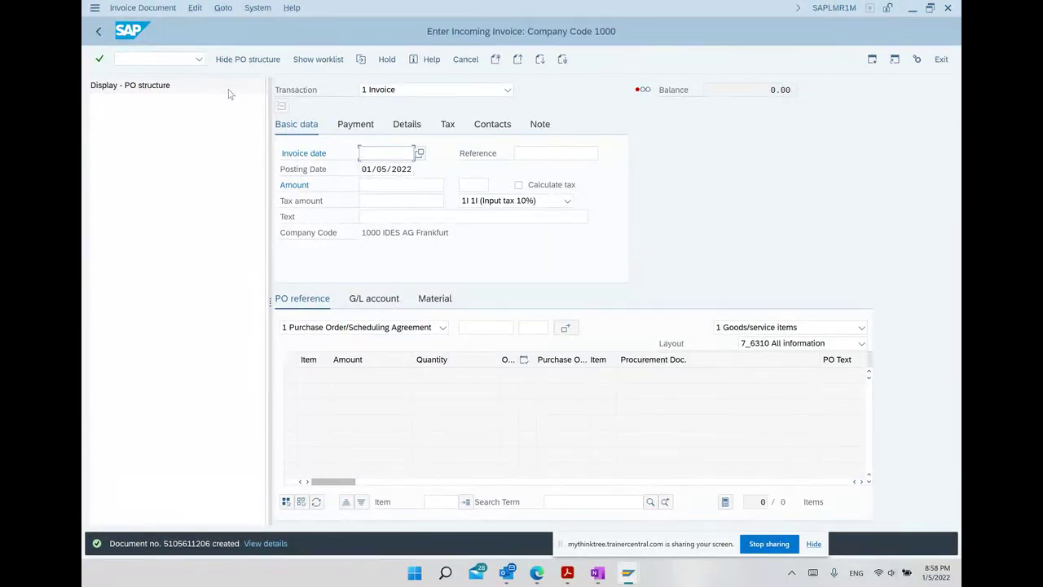
{"action": "left_click", "coordinate": [102, 32]}
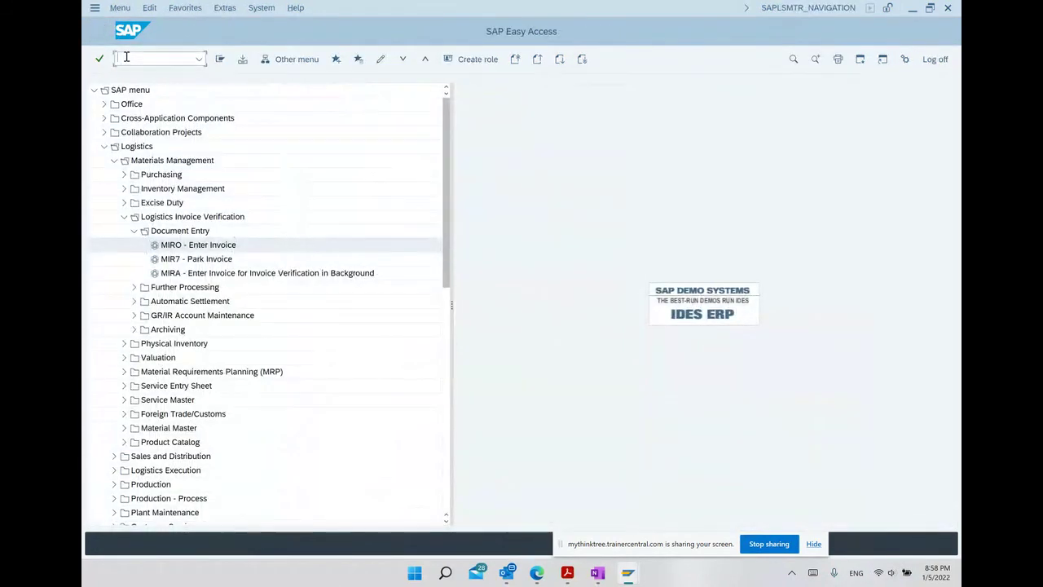
{"action": "type", "text": "me23n"}
{"action": "key", "text": "Return"}
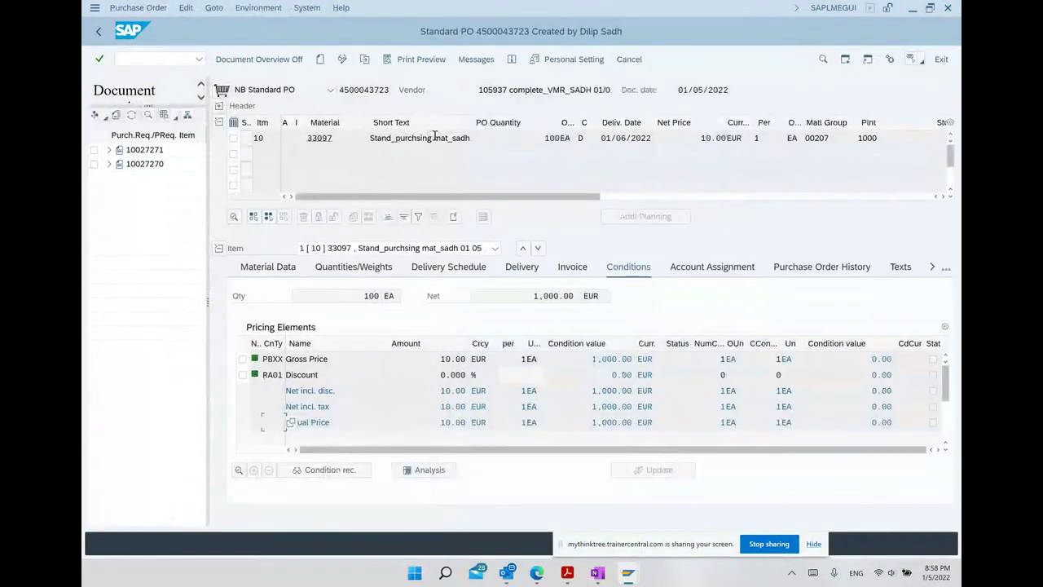
Review the PO status (100 ordered, delivered and invoiced, 0 to deliver) and the item's GR/IR history.
{"action": "left_click", "coordinate": [219, 106]}
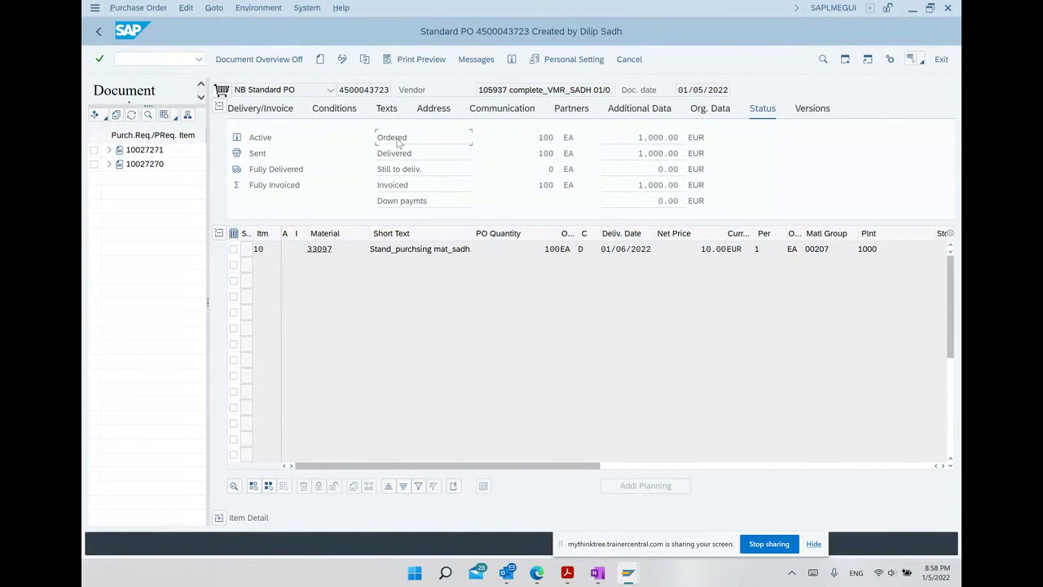
{"action": "double_click", "coordinate": [545, 137]}
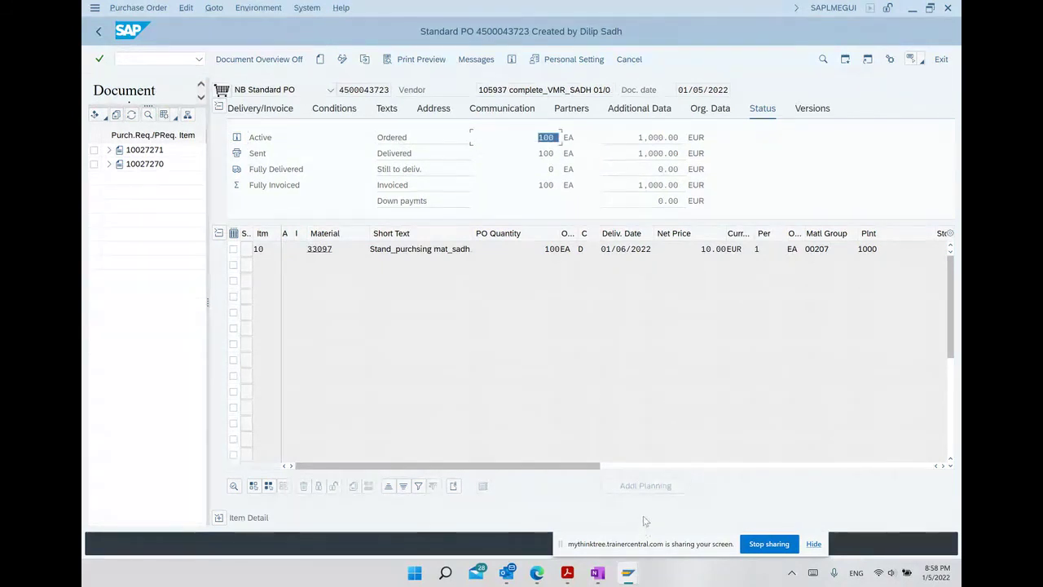
{"action": "double_click", "coordinate": [546, 154]}
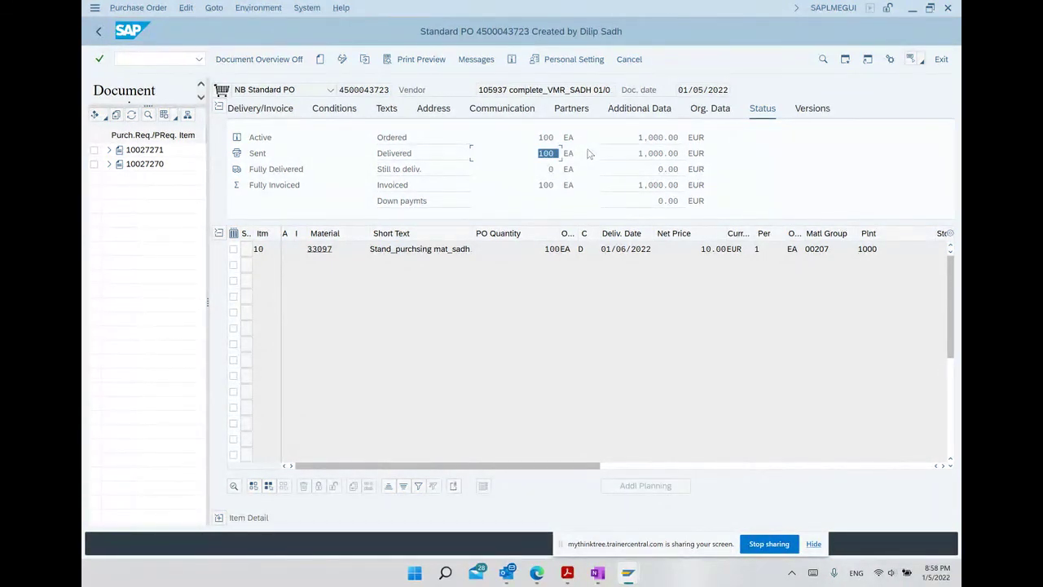
{"action": "left_click", "coordinate": [412, 173]}
{"action": "left_click", "coordinate": [552, 169]}
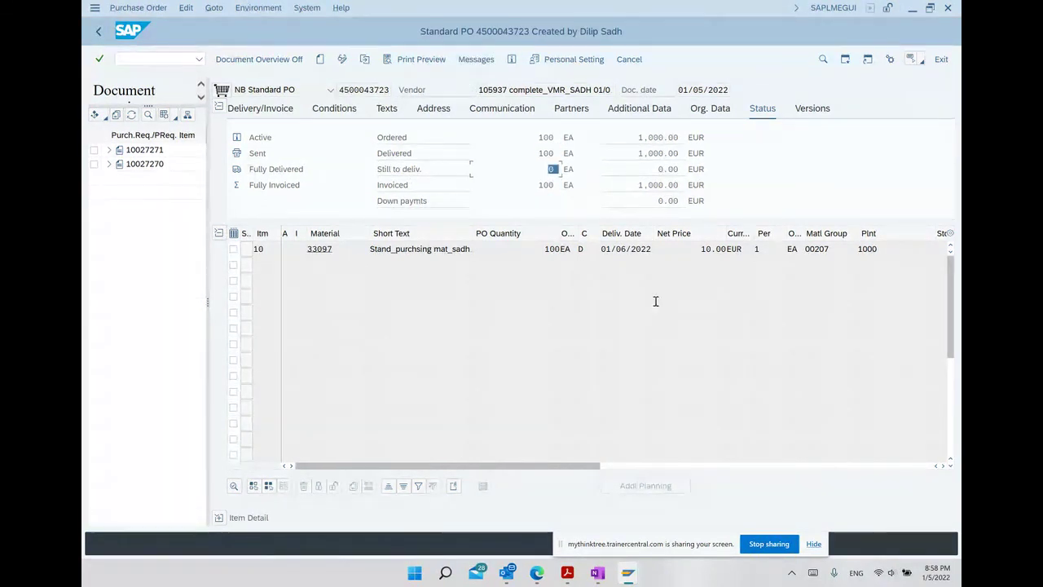
{"action": "left_click", "coordinate": [546, 185]}
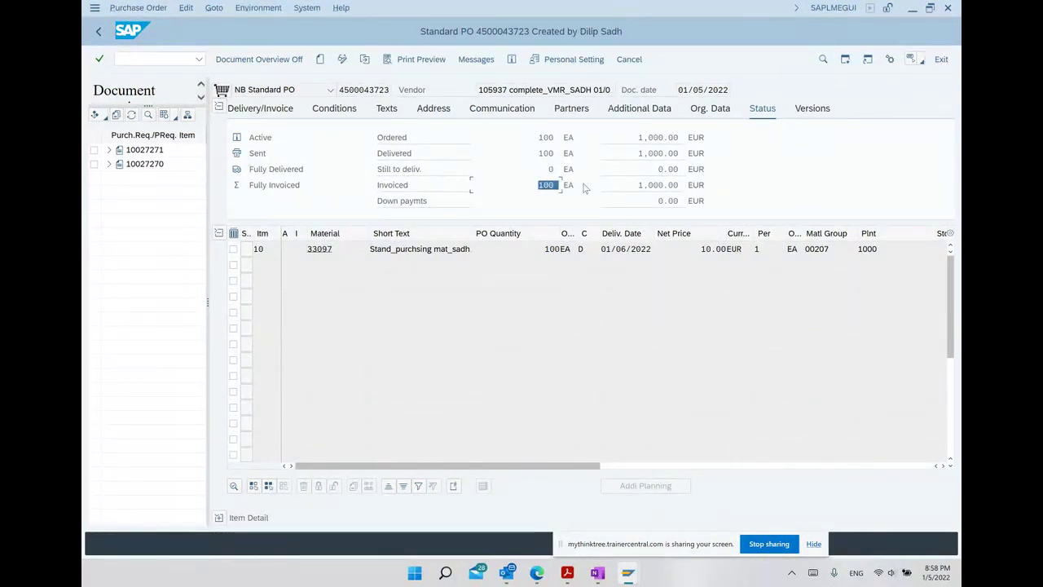
{"action": "left_click", "coordinate": [219, 517]}
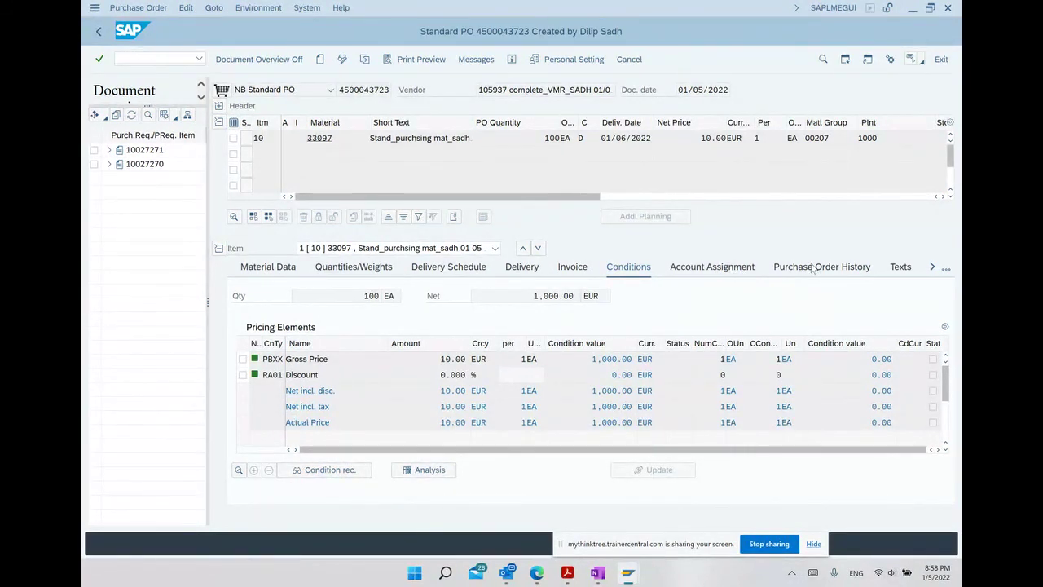
{"action": "left_click", "coordinate": [813, 267]}
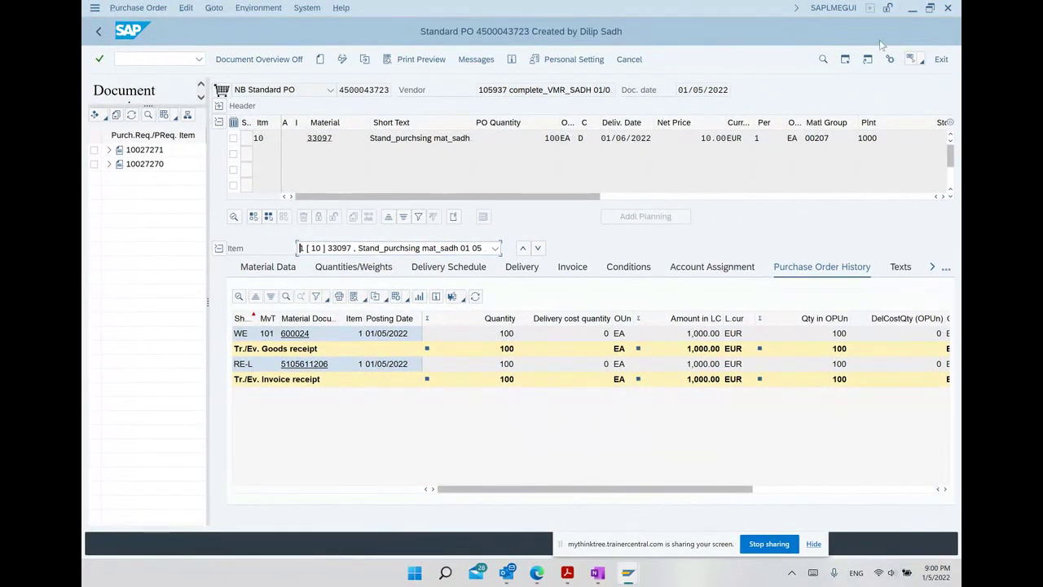
Minimize SAP GUI, OneNote and Acrobat and move the screen-sharing notice aside.
{"action": "left_click", "coordinate": [912, 8]}
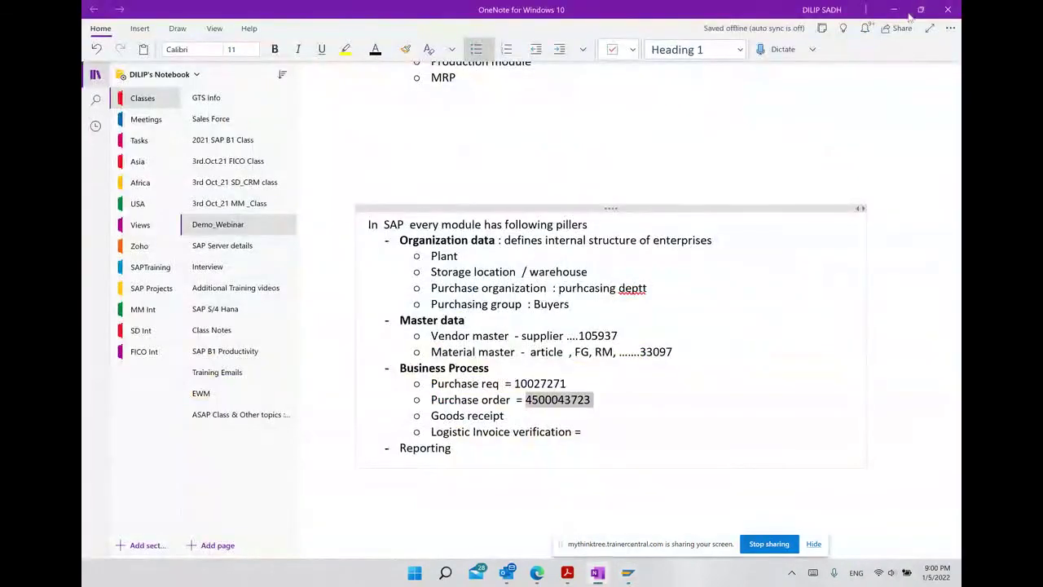
{"action": "left_click", "coordinate": [894, 11]}
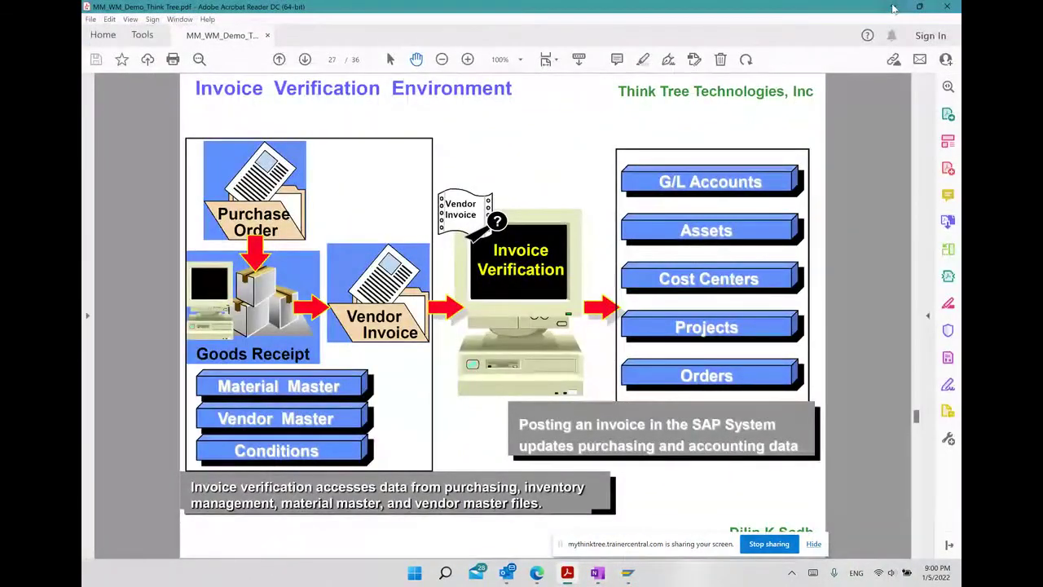
{"action": "left_click", "coordinate": [893, 7]}
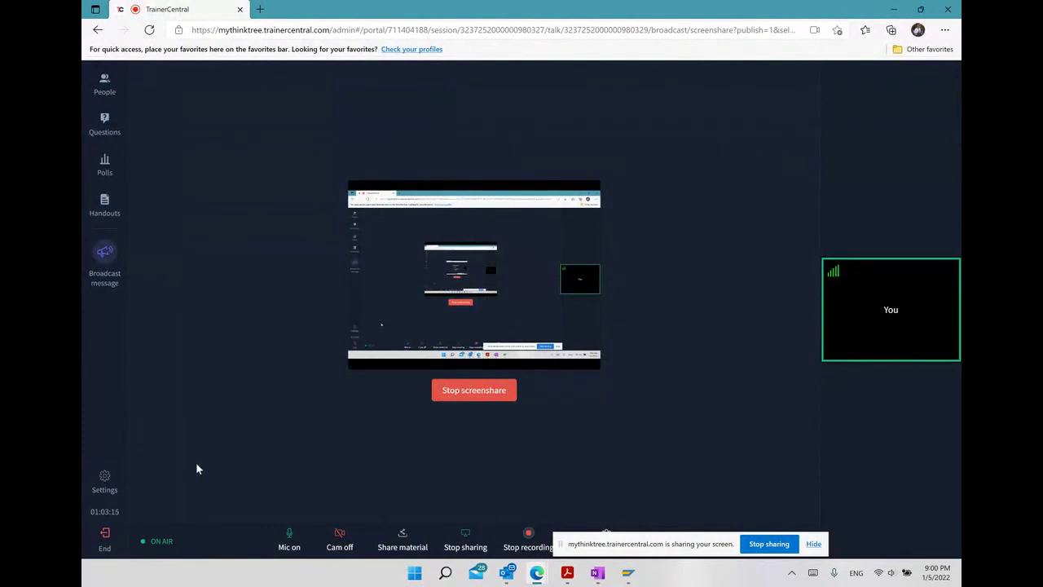
{"action": "left_click_drag", "start_coordinate": [708, 550], "coordinate": [814, 545]}
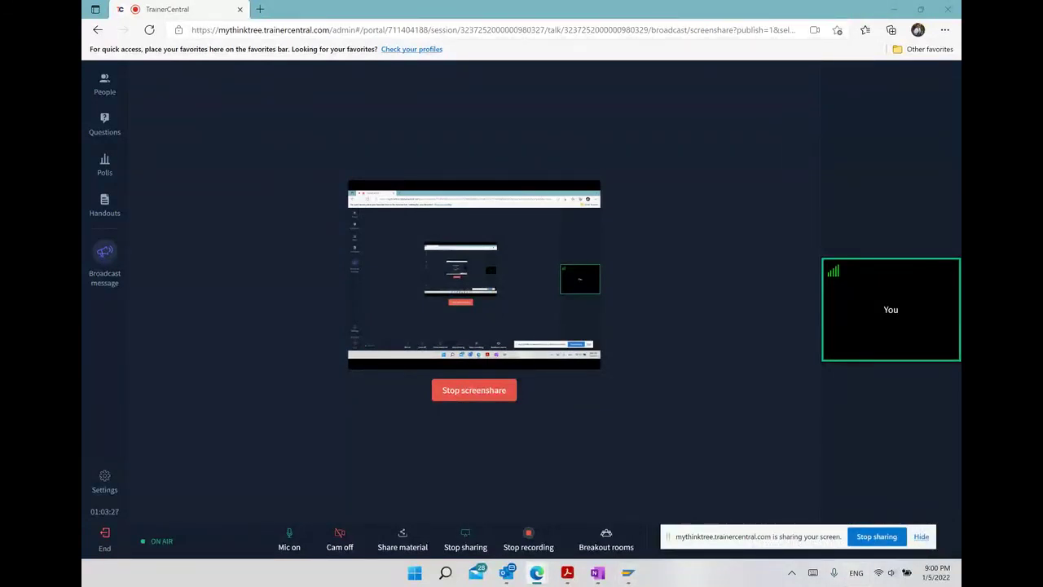
{"action": "mouse_move", "coordinate": [537, 573]}
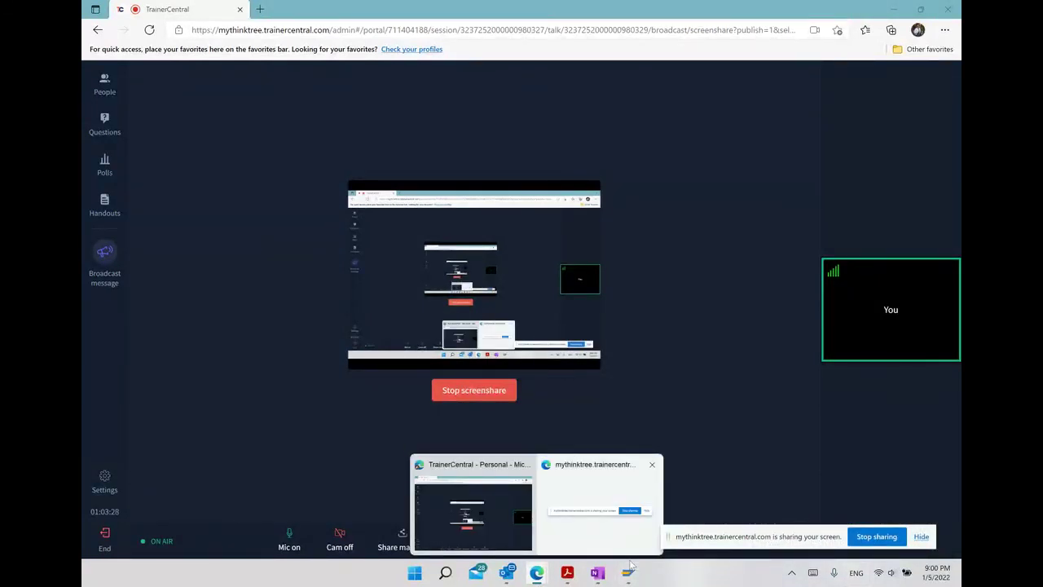
Below Reporting in OneNote, add the trainer's e-mail address and USA phone number on new lines.
{"action": "left_click", "coordinate": [573, 481]}
{"action": "scroll", "coordinate": [624, 367], "scroll_direction": "down", "scroll_amount": 5}
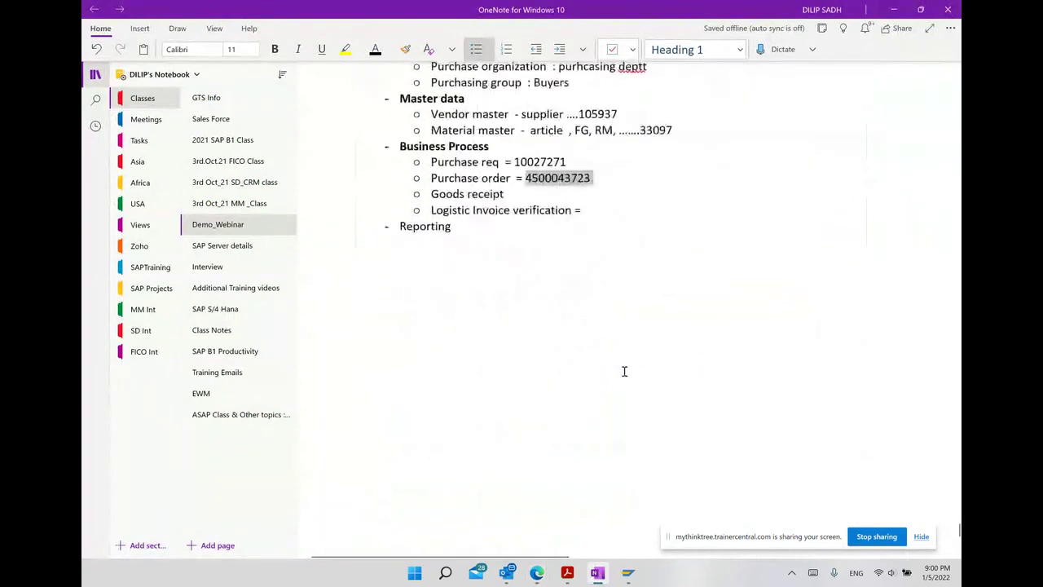
{"action": "left_click", "coordinate": [509, 188]}
{"action": "key", "text": "Return"}
{"action": "key", "text": "Return"}
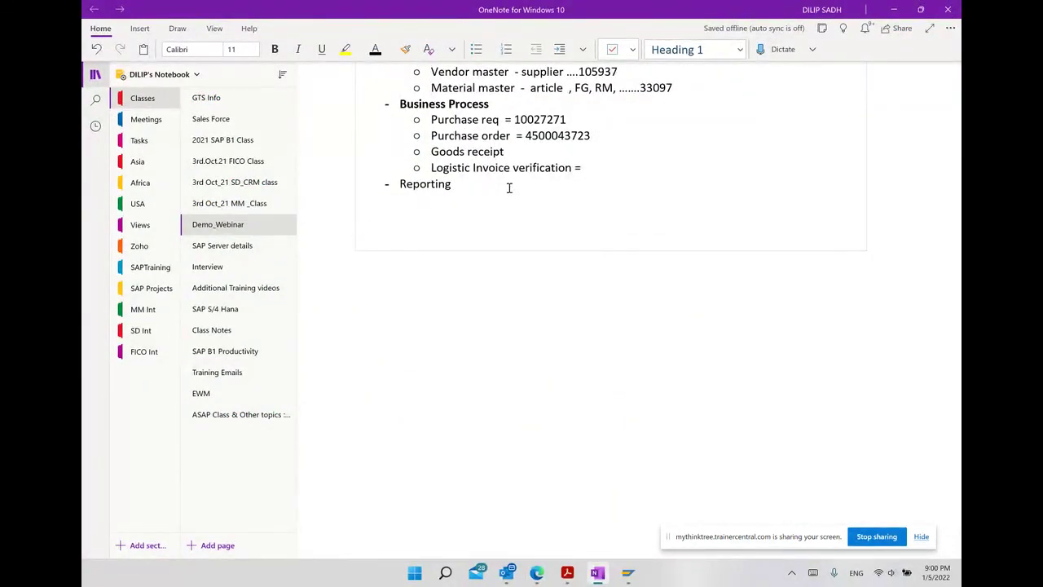
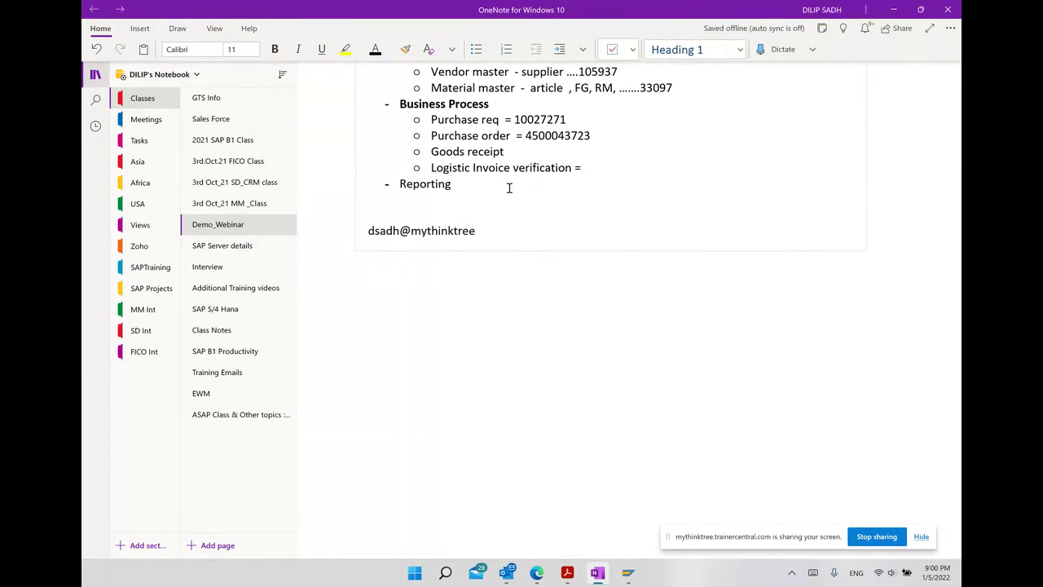
{"action": "key", "text": "Return"}
{"action": "key", "text": "Return"}
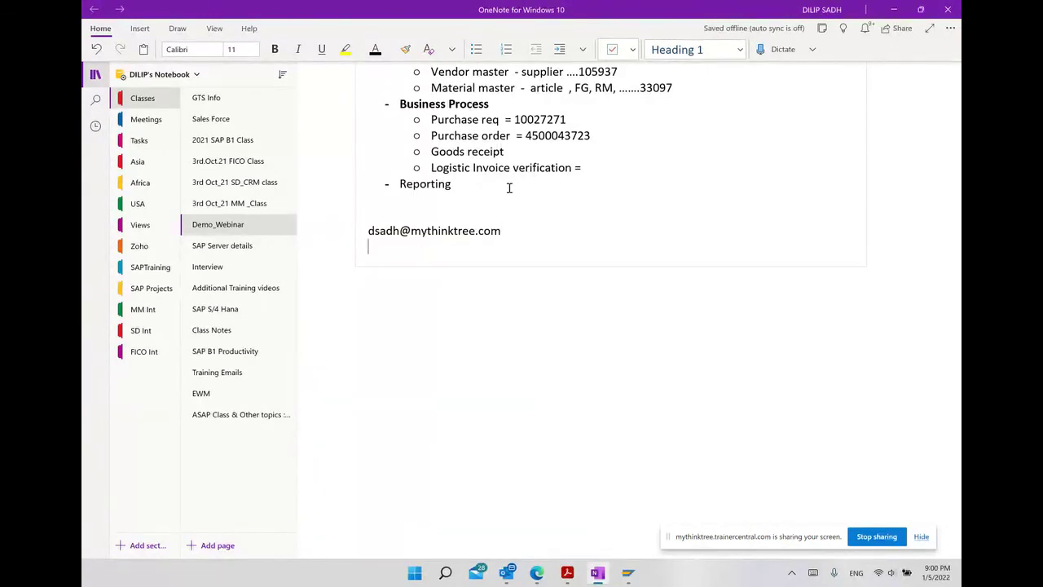
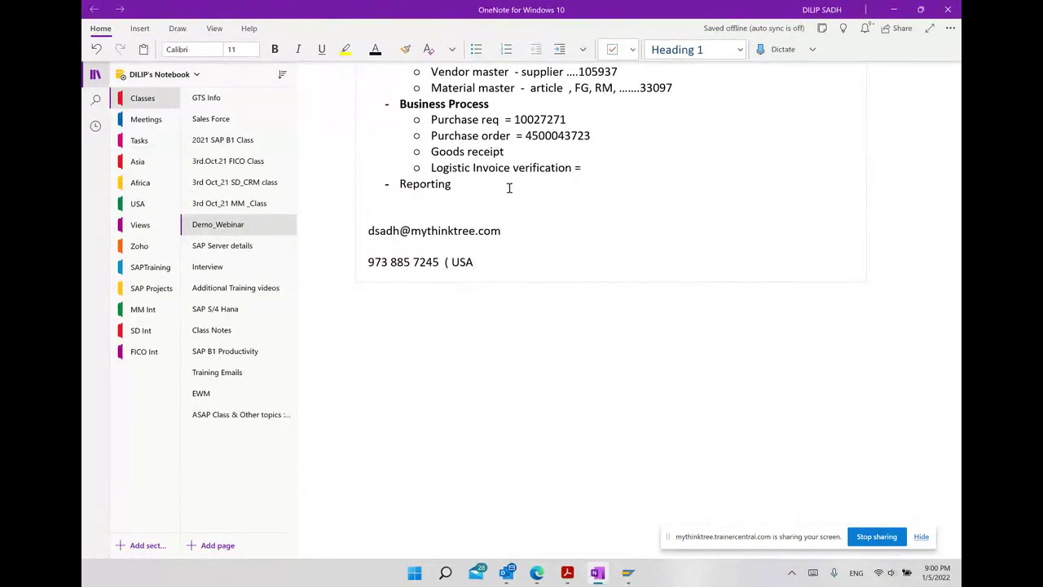
{"action": "type", "text": " #)"}
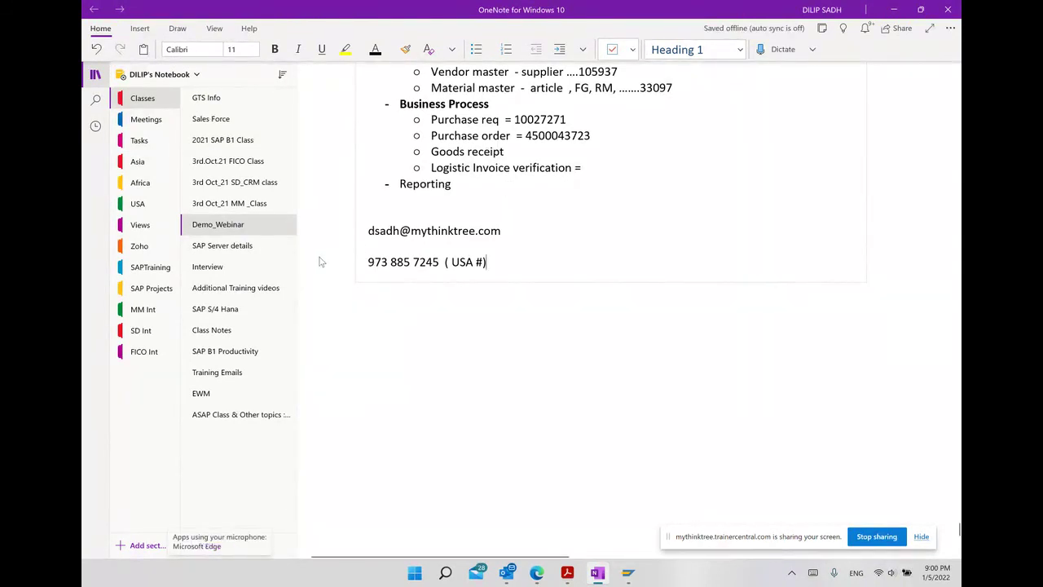
Make the phone number and the e-mail address bold.
{"action": "left_click_drag", "start_coordinate": [366, 262], "coordinate": [440, 261]}
{"action": "left_click", "coordinate": [477, 244]}
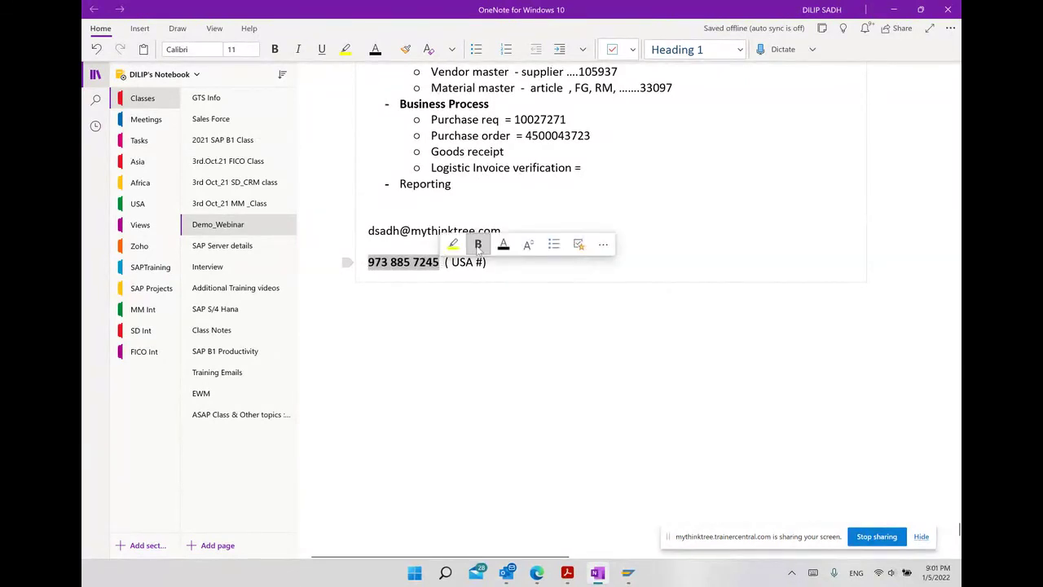
{"action": "left_click_drag", "start_coordinate": [369, 230], "coordinate": [508, 228]}
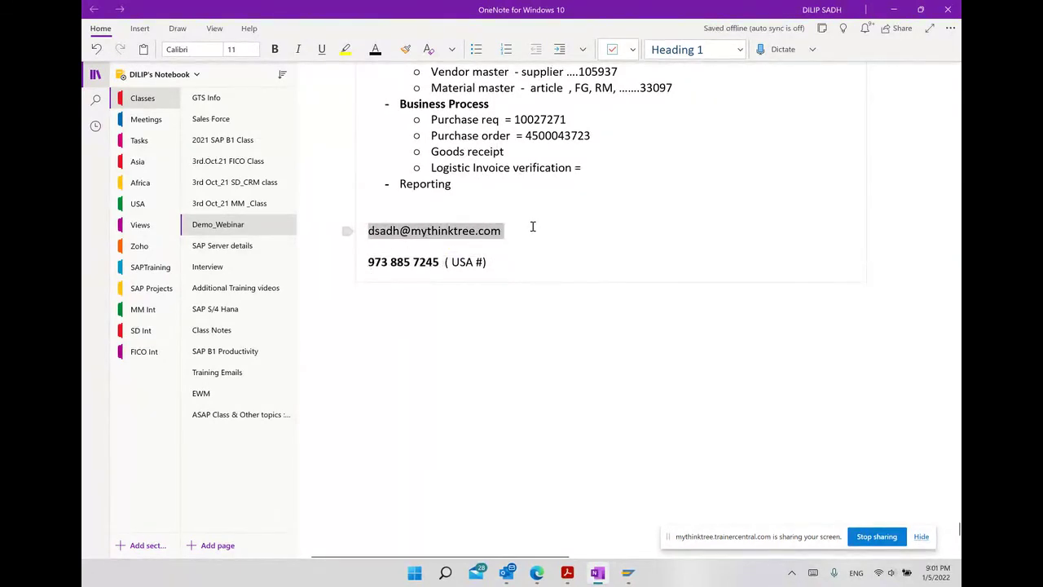
{"action": "left_click", "coordinate": [570, 209]}
Append the note 'Whats up.' after the phone number and minimize OneNote.
{"action": "left_click", "coordinate": [580, 264]}
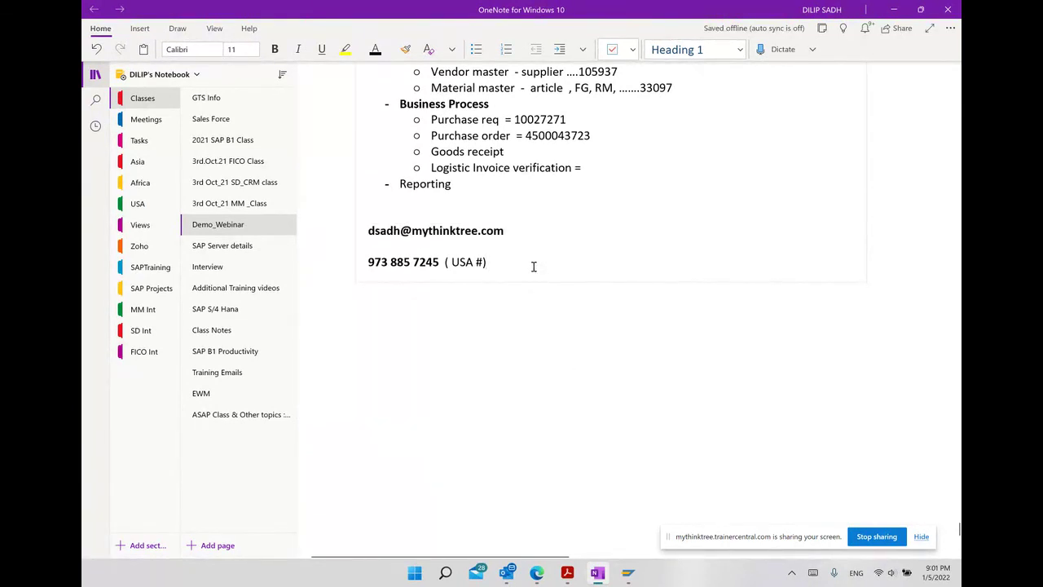
{"action": "type", "text": ".. Whatsup"}
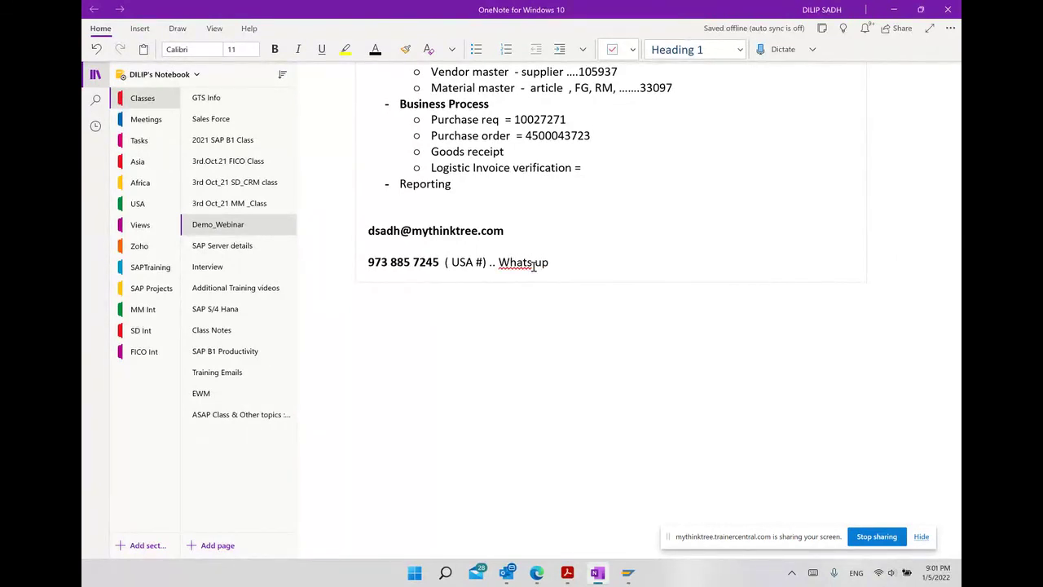
{"action": "type", "text": "."}
{"action": "left_click", "coordinate": [534, 262]}
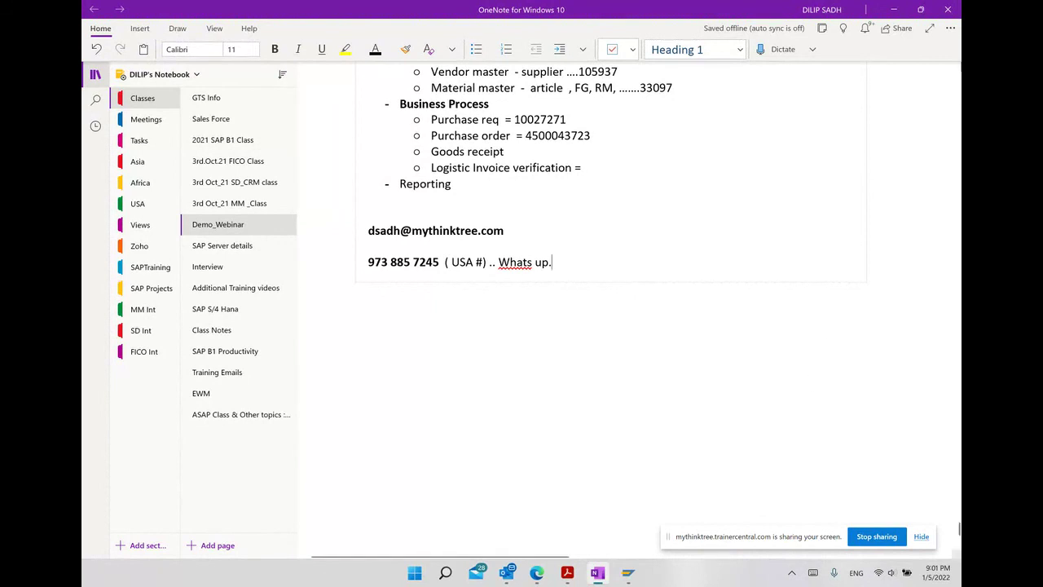
{"action": "left_click", "coordinate": [893, 10]}
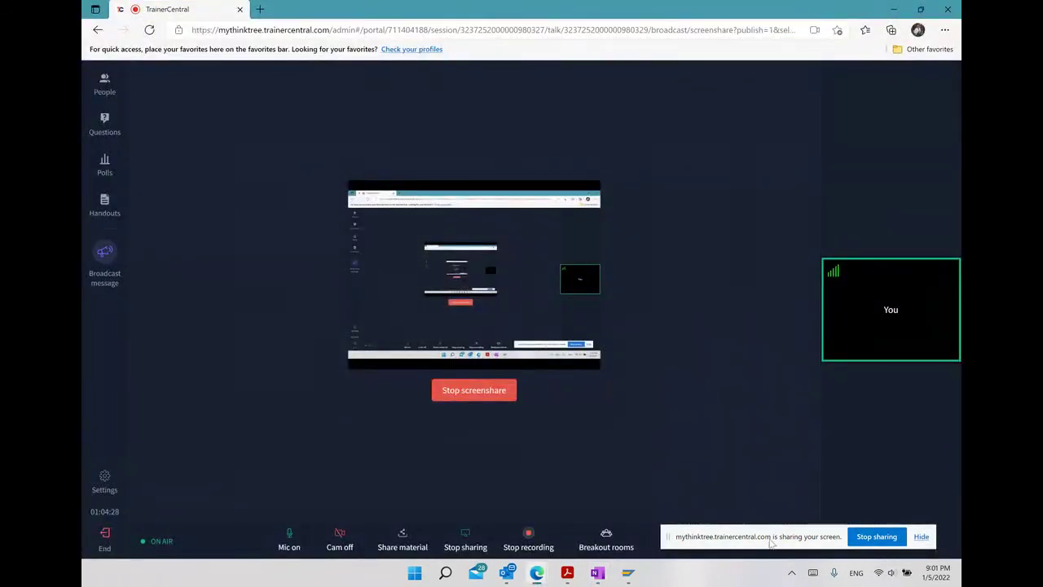
Open and close the People panel, minimize Edge, then stop sharing from the sharing bar.
{"action": "left_click_drag", "start_coordinate": [771, 540], "coordinate": [765, 537]}
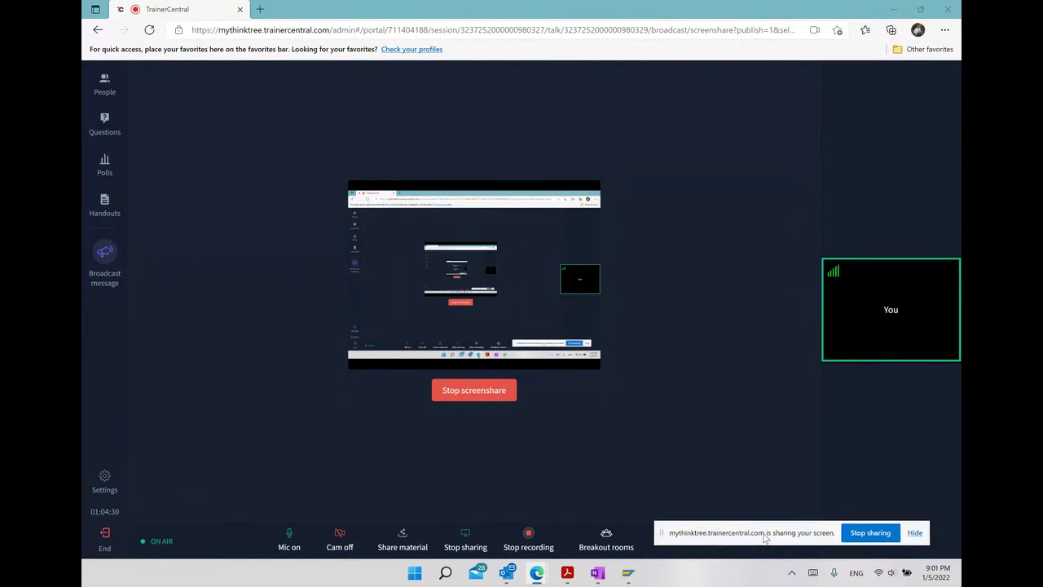
{"action": "left_click", "coordinate": [102, 84]}
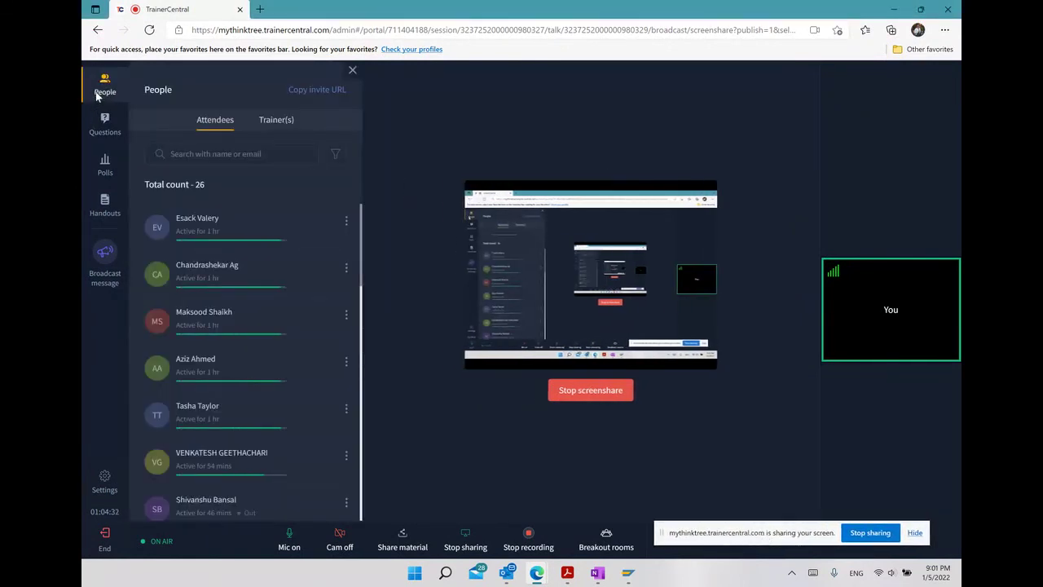
{"action": "left_click", "coordinate": [352, 70]}
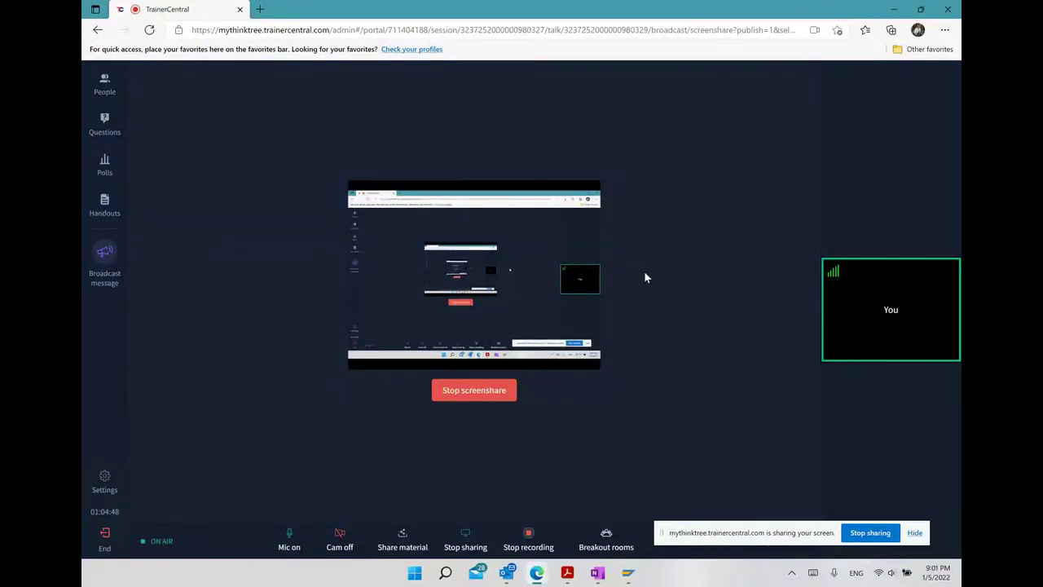
{"action": "left_click", "coordinate": [894, 9]}
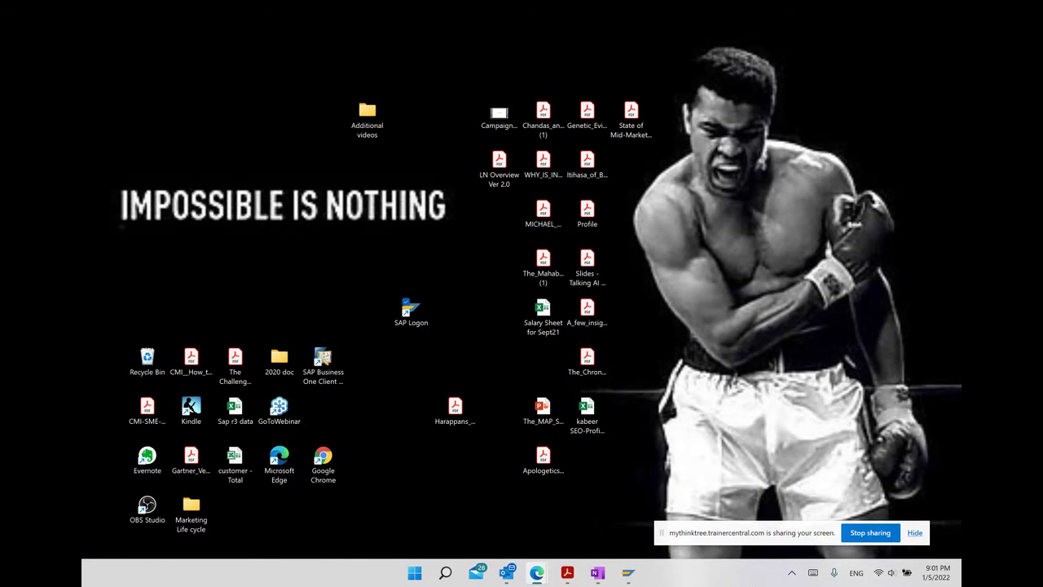
{"action": "left_click", "coordinate": [879, 535]}
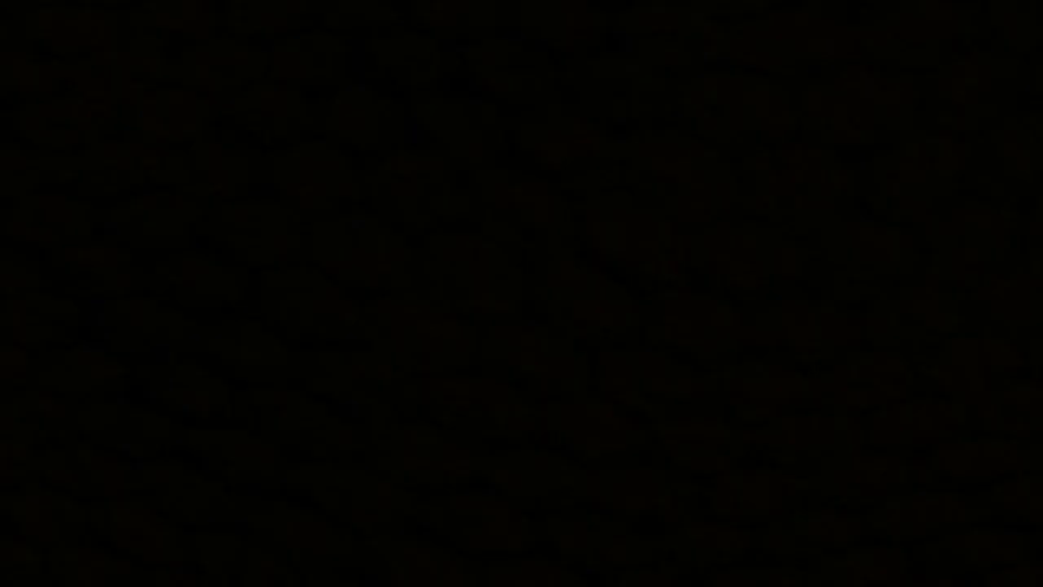